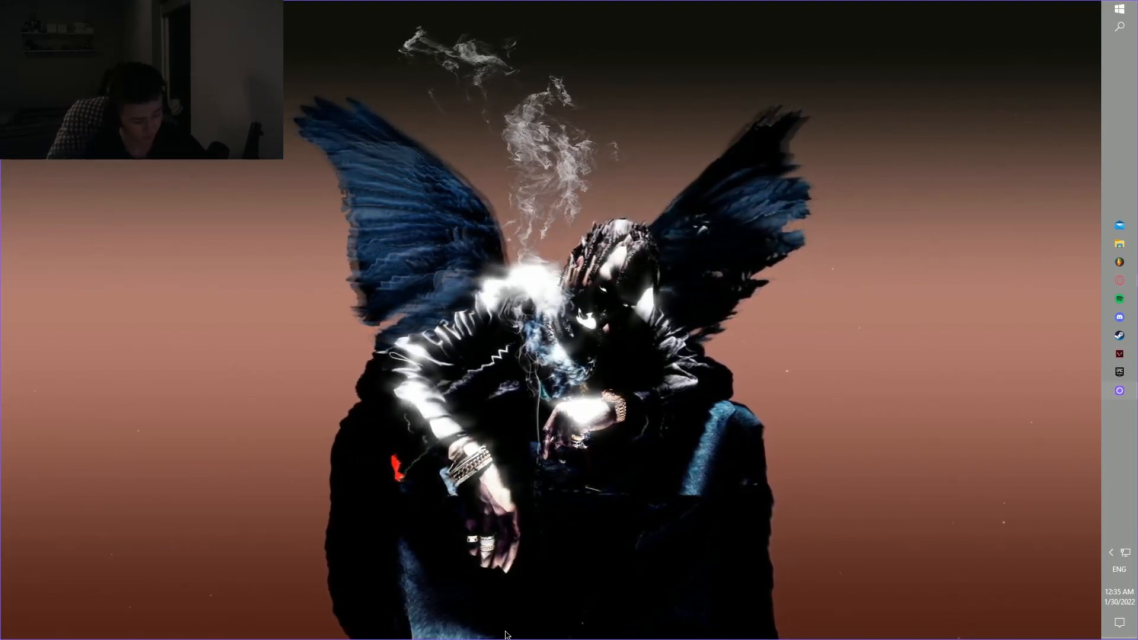
Open the system's advanced display settings and check the refresh rate of both displays
{"action": "key", "text": "super+i"}
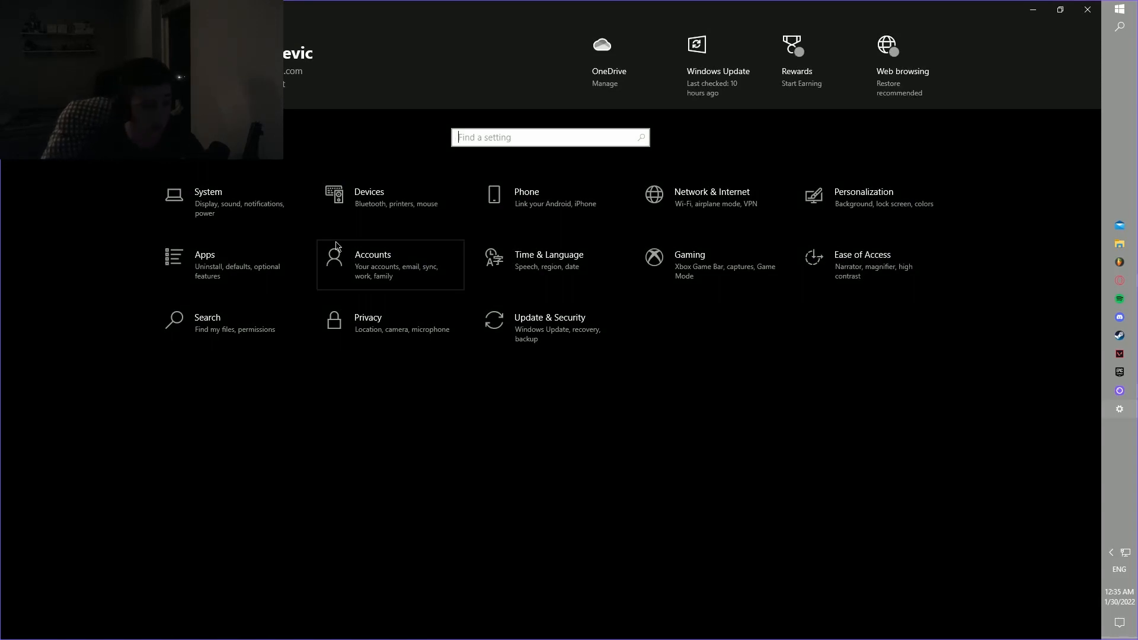
{"action": "left_click", "coordinate": [227, 217]}
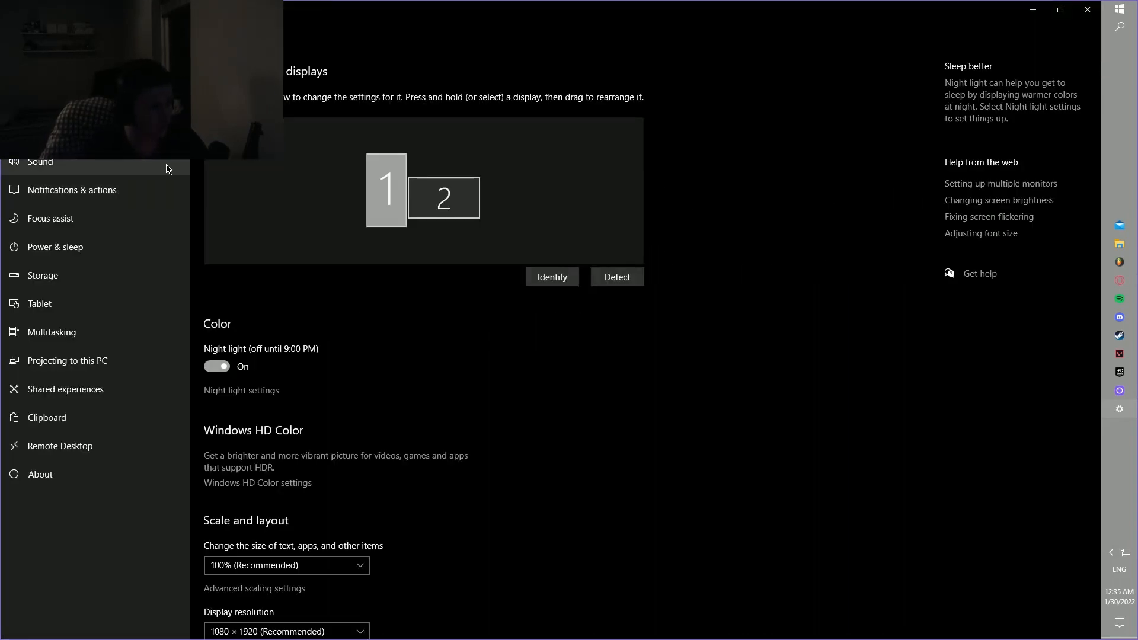
{"action": "scroll", "coordinate": [386, 380], "scroll_direction": "down", "scroll_amount": 4}
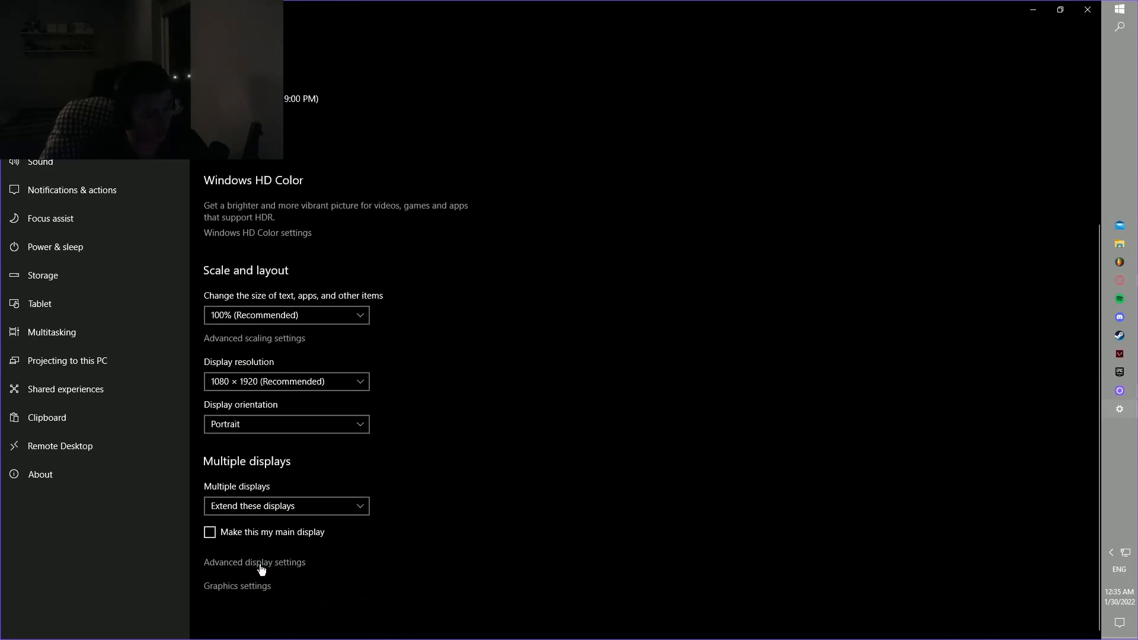
{"action": "left_click", "coordinate": [275, 567]}
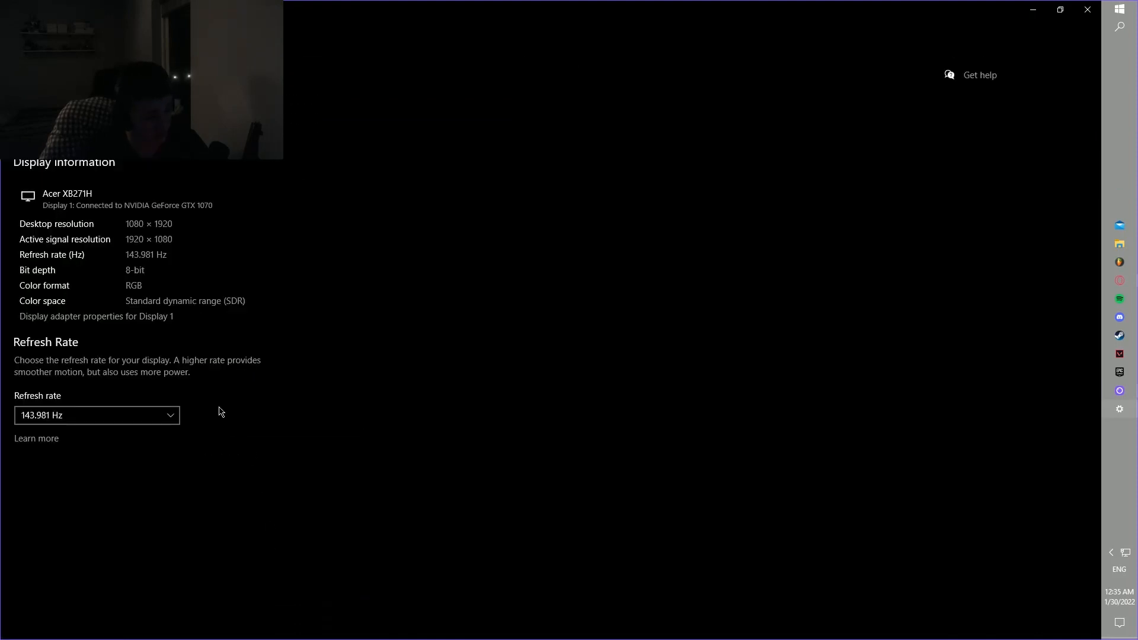
{"action": "left_click", "coordinate": [82, 425]}
{"action": "left_click", "coordinate": [102, 415]}
{"action": "left_click", "coordinate": [102, 416]}
{"action": "left_click", "coordinate": [102, 415]}
{"action": "left_click", "coordinate": [102, 415]}
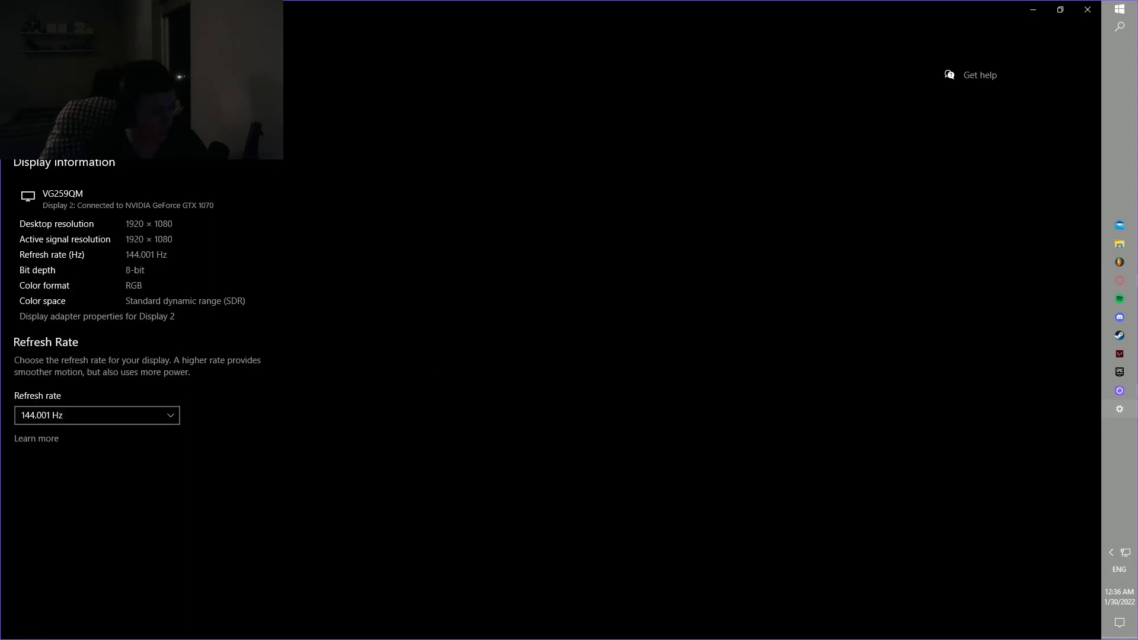
Open the graphics settings from the display page and expand the BootstrapPackagedGame entry in the app performance list
{"action": "key", "text": "alt+Left"}
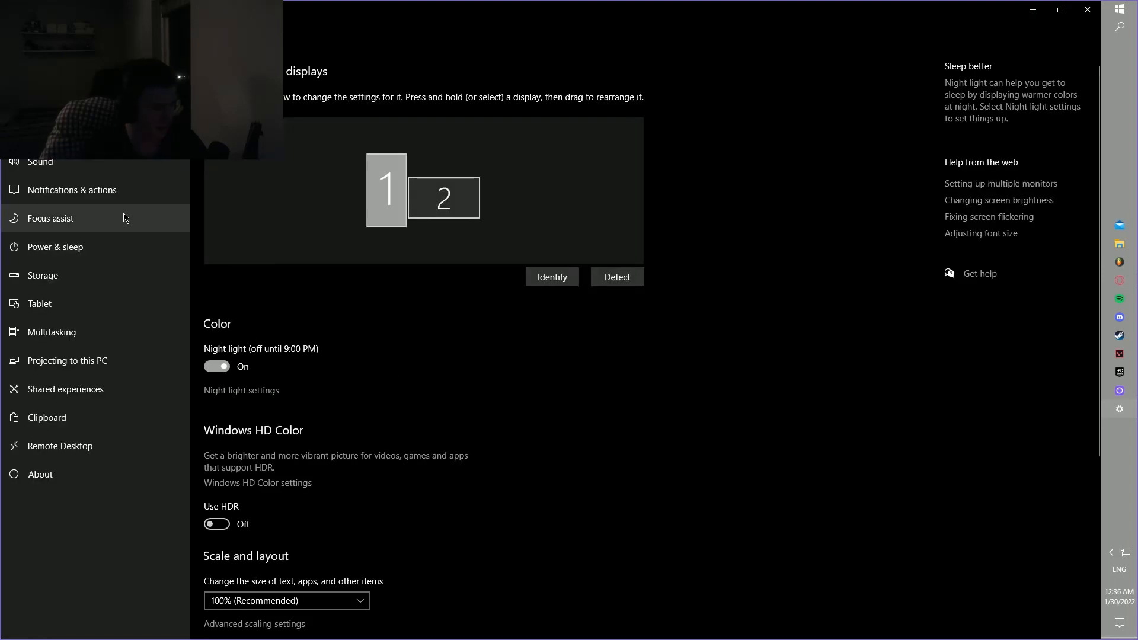
{"action": "scroll", "coordinate": [303, 468], "scroll_direction": "down", "scroll_amount": 2}
{"action": "scroll", "coordinate": [302, 469], "scroll_direction": "down", "scroll_amount": 2}
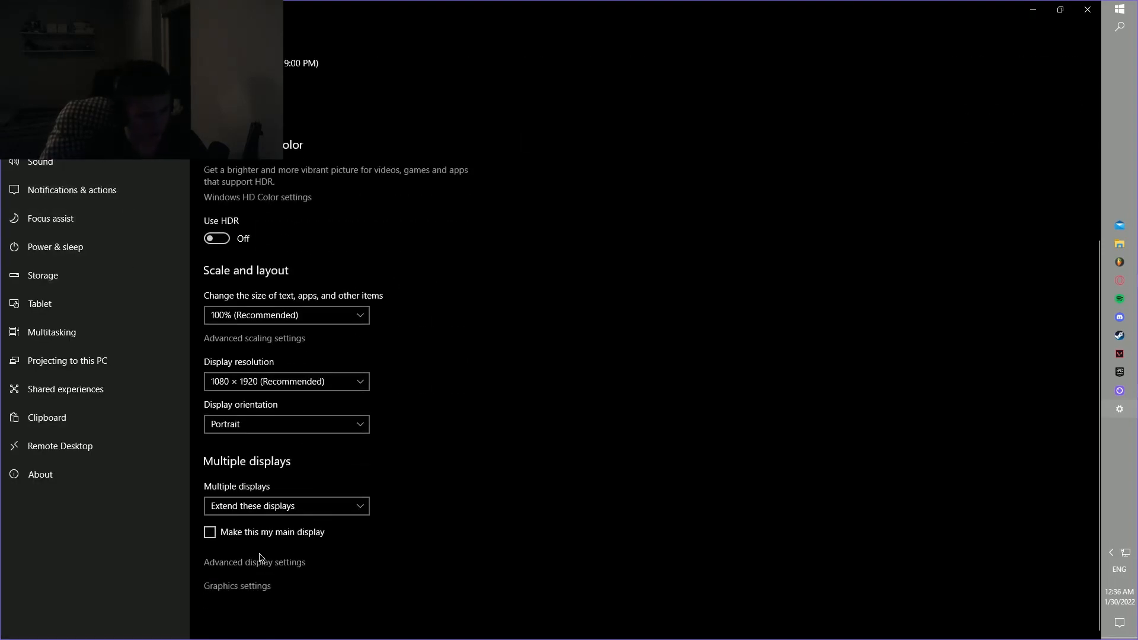
{"action": "left_click", "coordinate": [254, 595]}
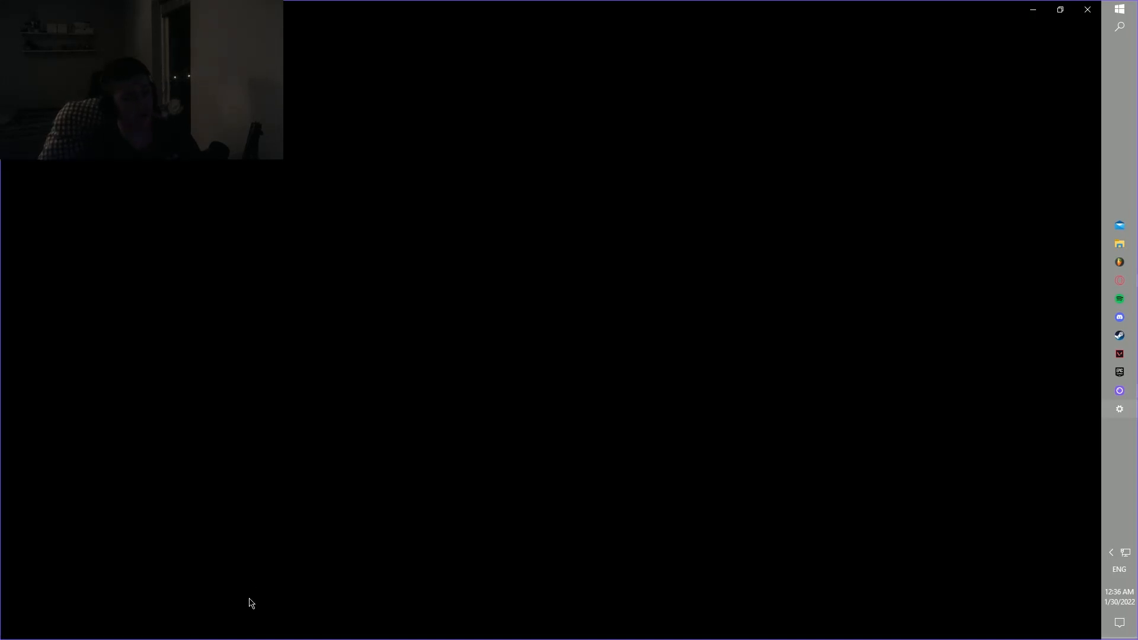
{"action": "scroll", "coordinate": [147, 161], "scroll_direction": "down", "scroll_amount": 1}
{"action": "scroll", "coordinate": [146, 162], "scroll_direction": "up", "scroll_amount": 1}
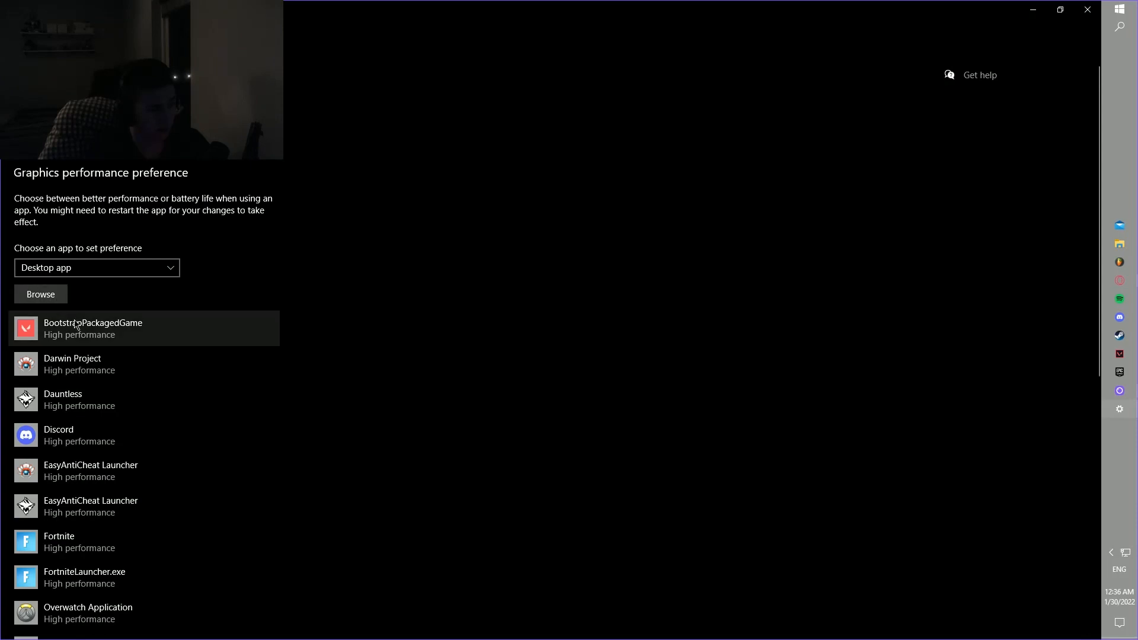
{"action": "left_click", "coordinate": [122, 339]}
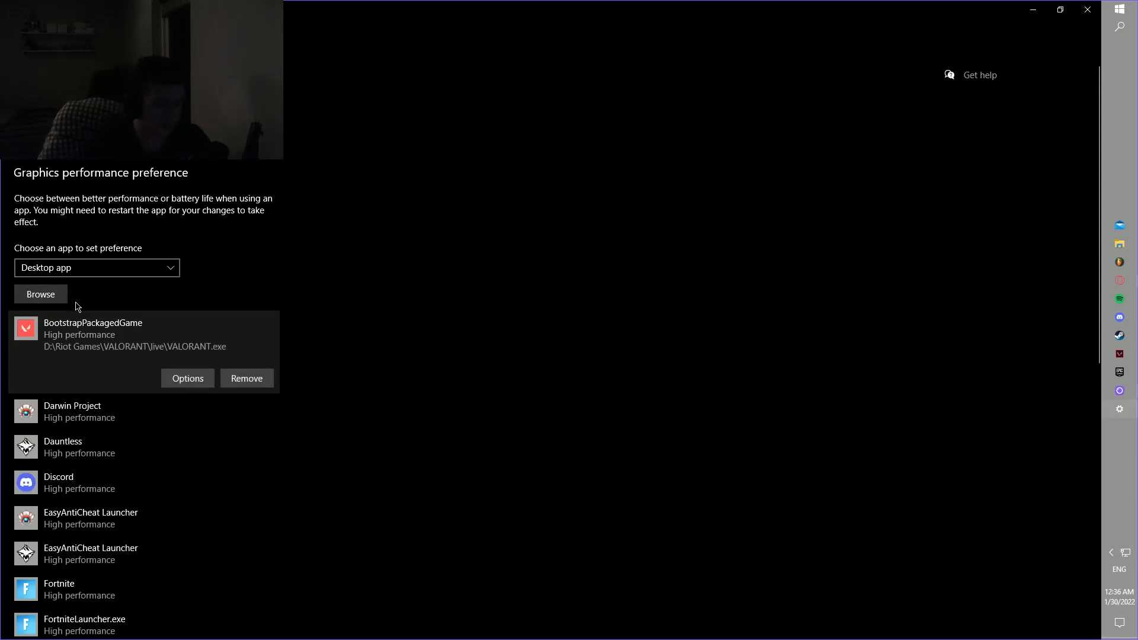
Try to add VALORANT-Win64-Shipping.exe from VALORANT's live\ShooterGame\Binaries\Win64 folder to the graphics performance preference list
{"action": "left_click", "coordinate": [57, 301]}
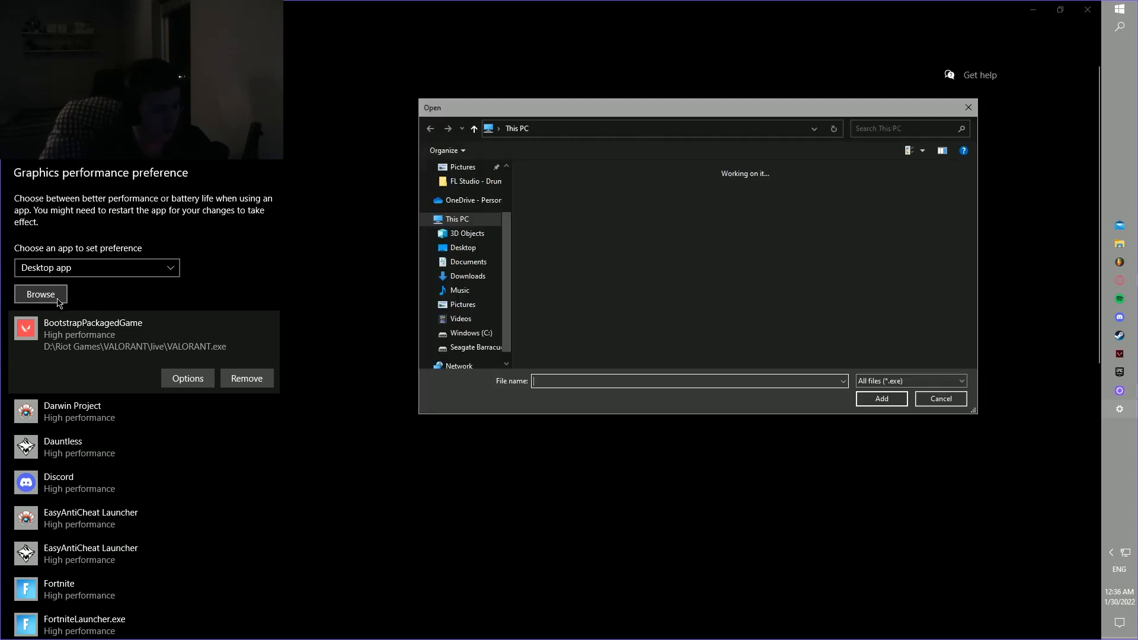
{"action": "double_click", "coordinate": [764, 323]}
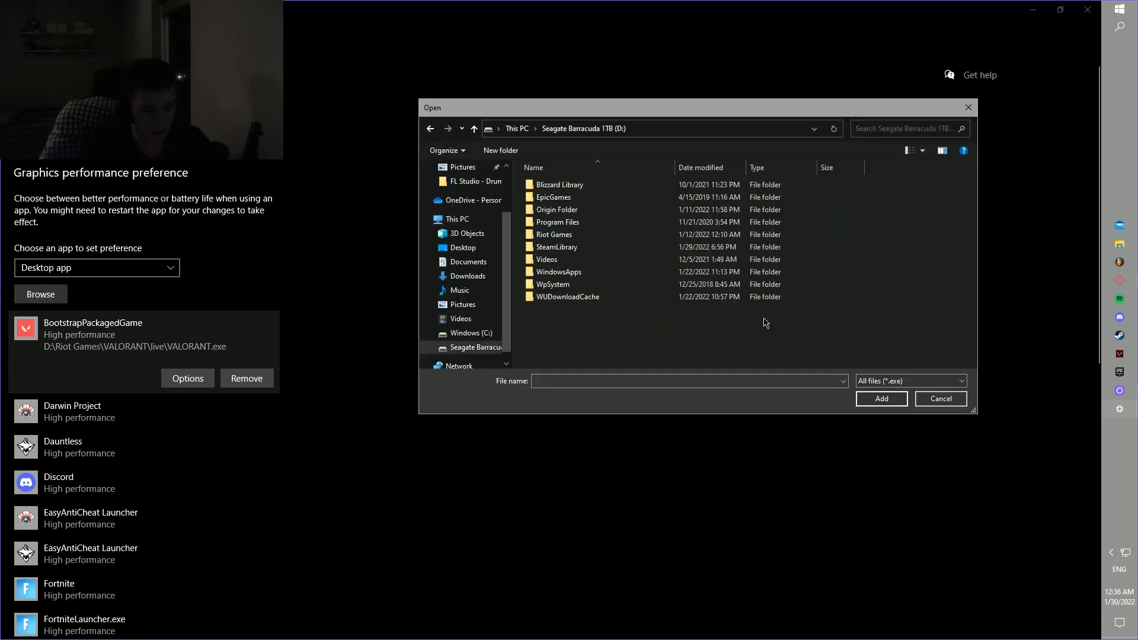
{"action": "double_click", "coordinate": [570, 240]}
{"action": "double_click", "coordinate": [556, 197]}
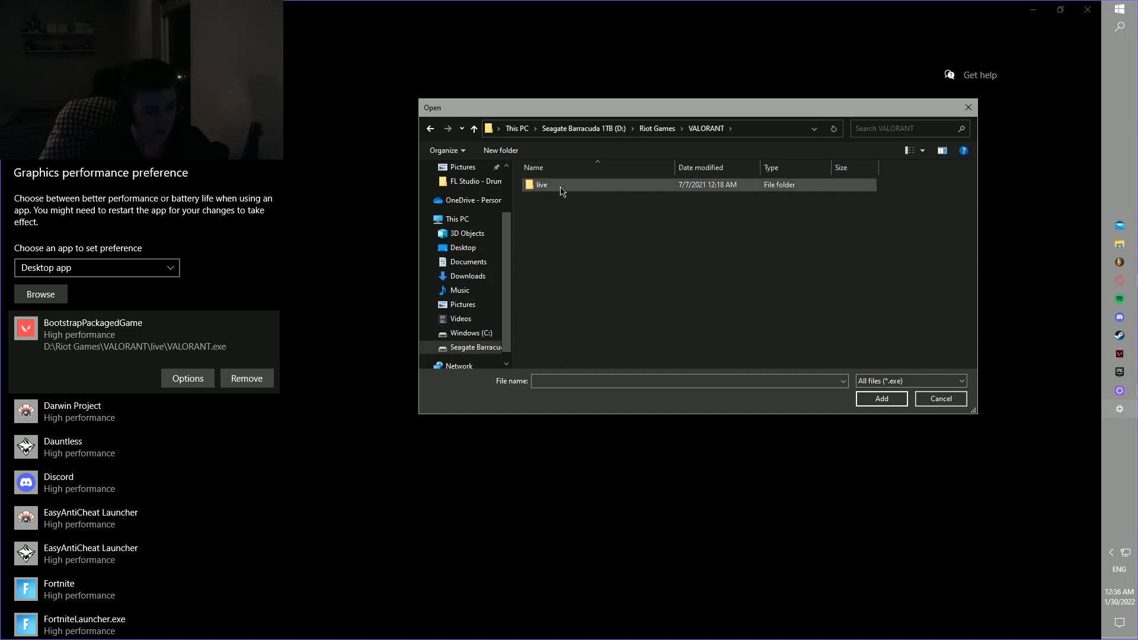
{"action": "double_click", "coordinate": [600, 187]}
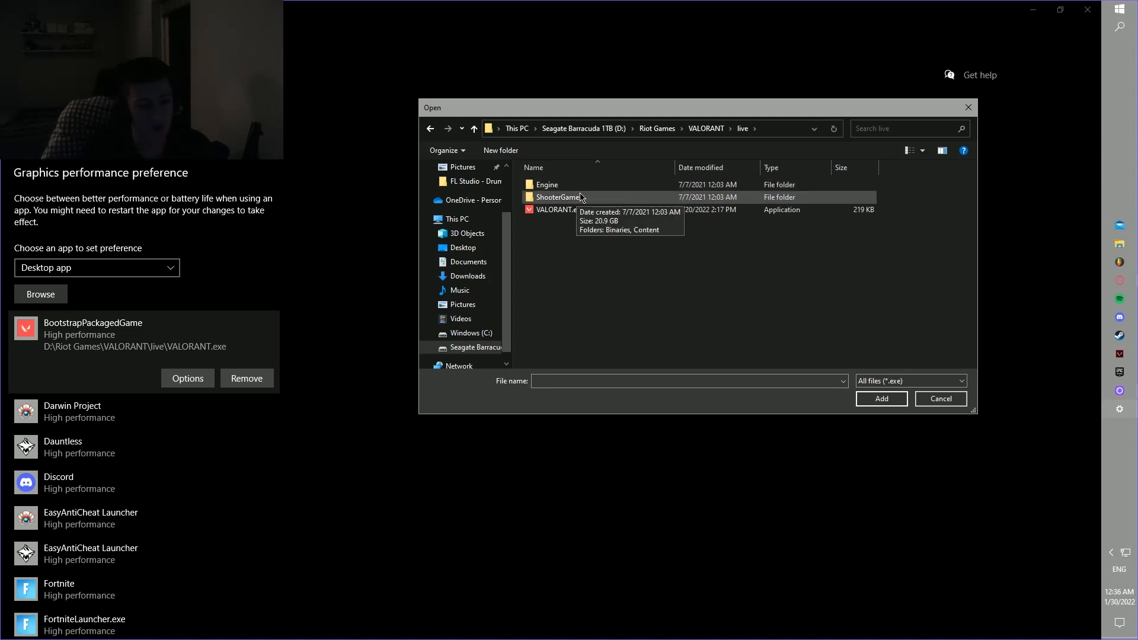
{"action": "double_click", "coordinate": [580, 199]}
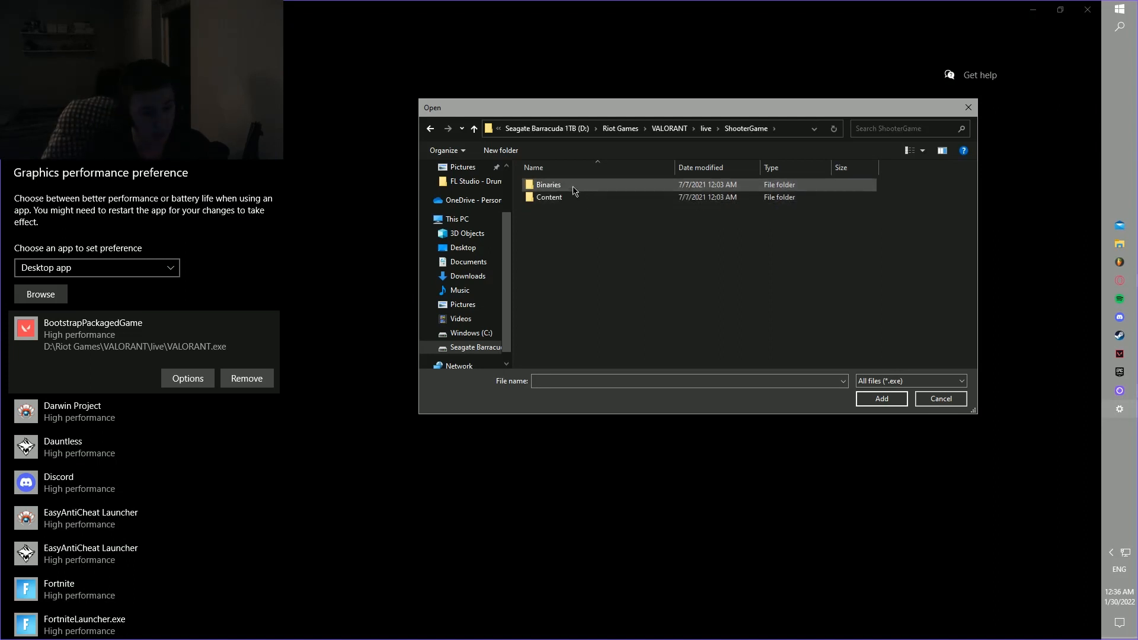
{"action": "double_click", "coordinate": [572, 189]}
{"action": "double_click", "coordinate": [541, 186]}
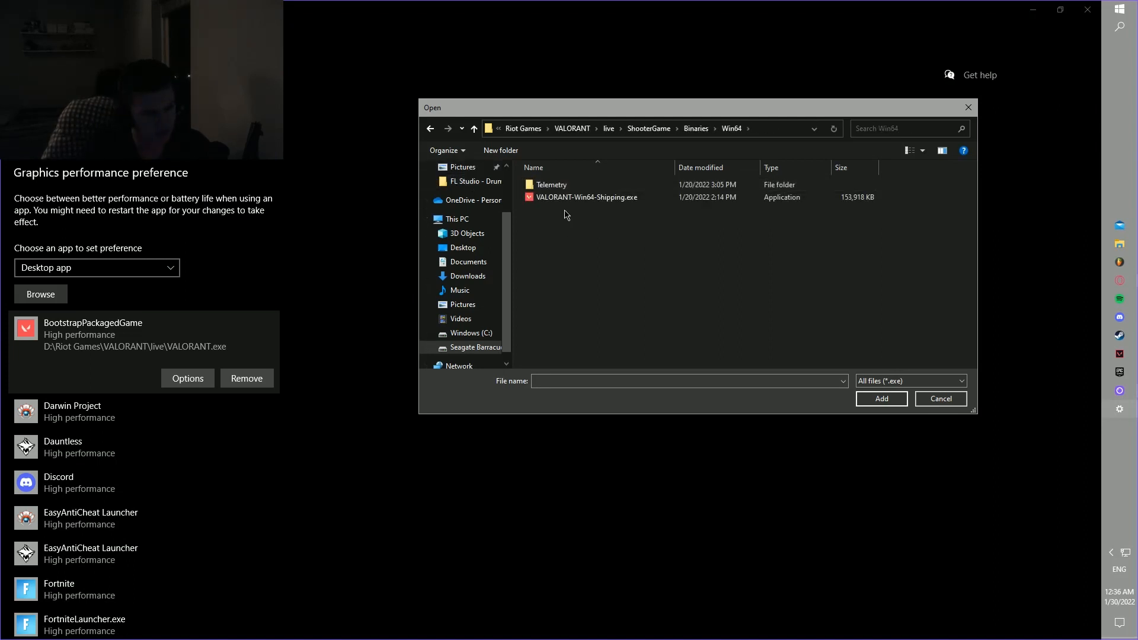
{"action": "left_click", "coordinate": [587, 197]}
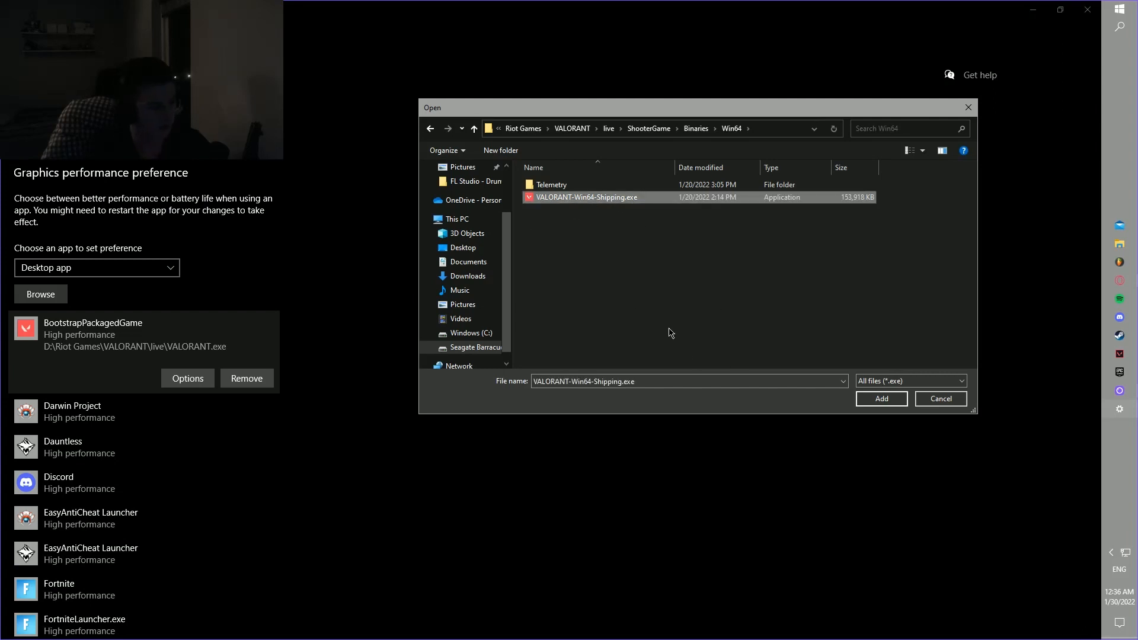
{"action": "left_click", "coordinate": [867, 402]}
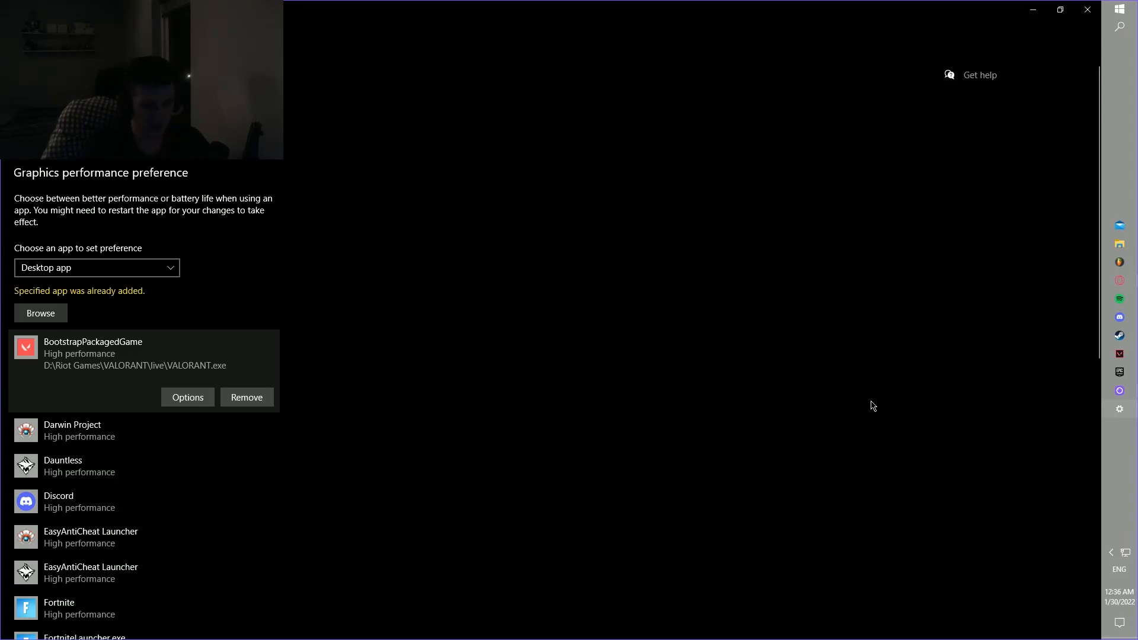
Look through the graphics performance preference list, including the VALORANT entry
{"action": "scroll", "coordinate": [152, 413], "scroll_direction": "down", "scroll_amount": 1}
{"action": "scroll", "coordinate": [65, 383], "scroll_direction": "up", "scroll_amount": 1}
{"action": "scroll", "coordinate": [157, 310], "scroll_direction": "down", "scroll_amount": 10}
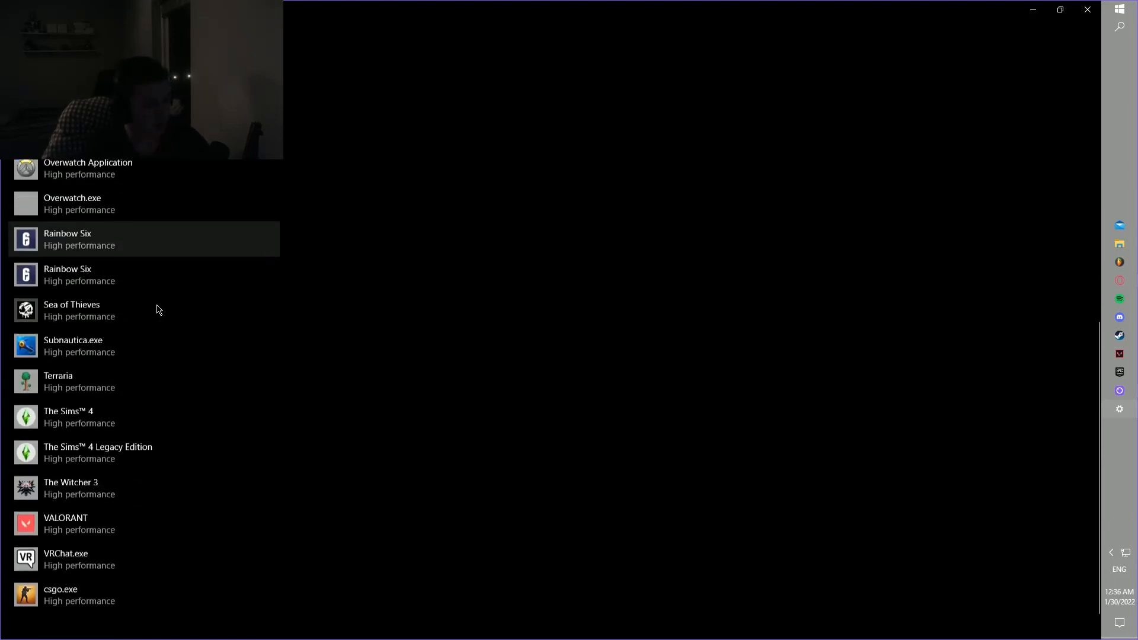
{"action": "left_click", "coordinate": [95, 513]}
{"action": "scroll", "coordinate": [199, 368], "scroll_direction": "up", "scroll_amount": 10}
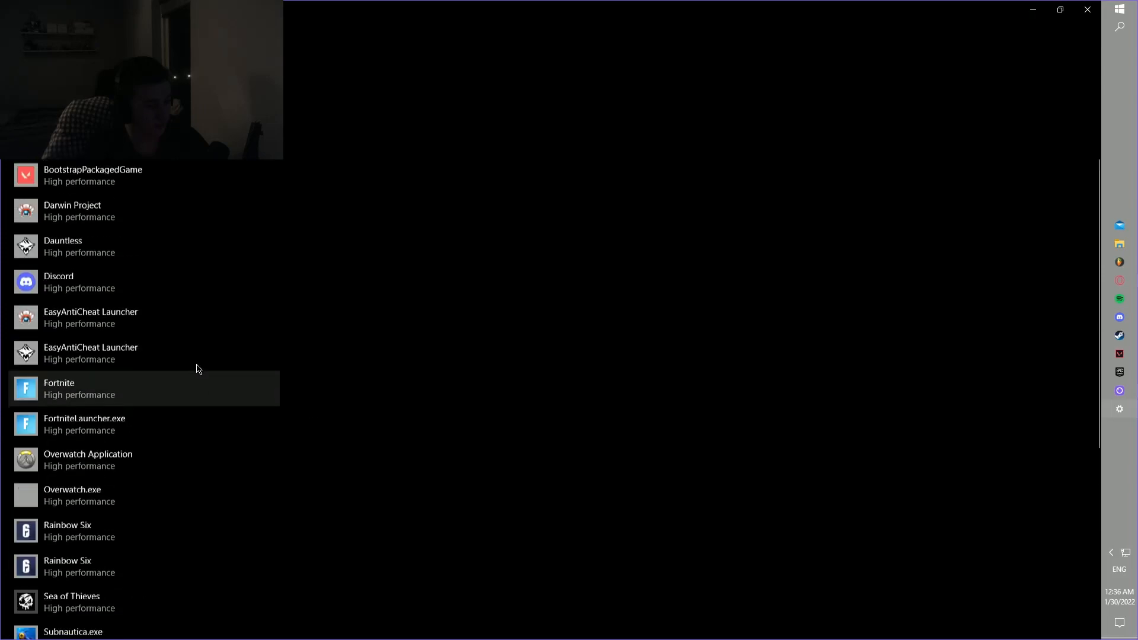
Return to the display settings, then review the Notifications & actions settings
{"action": "left_click", "coordinate": [13, 9]}
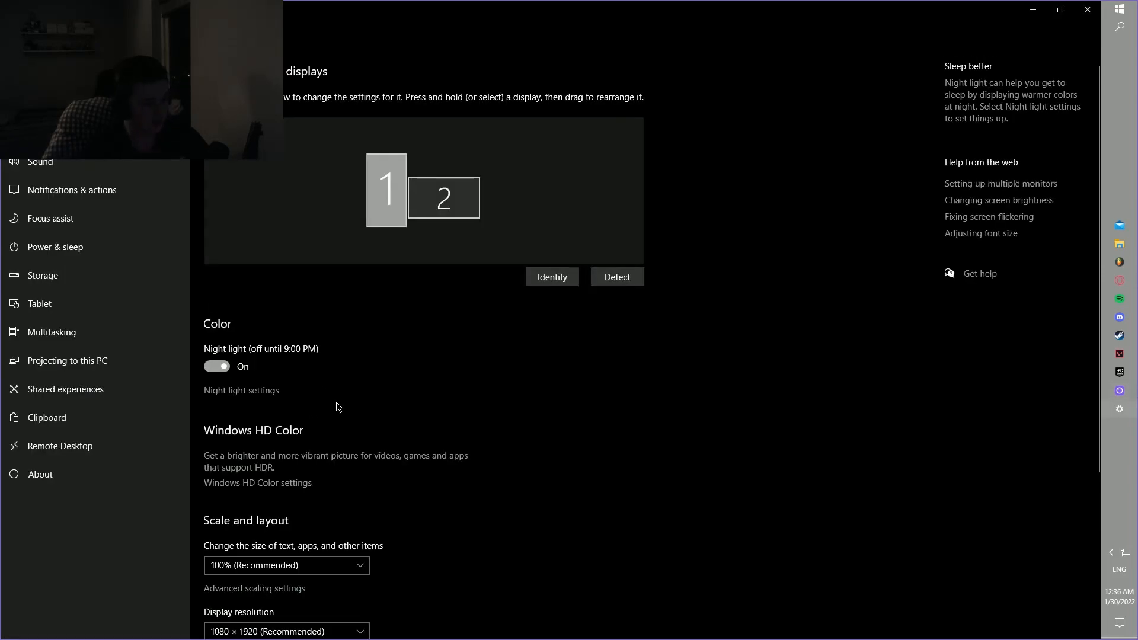
{"action": "scroll", "coordinate": [459, 409], "scroll_direction": "down", "scroll_amount": 1}
{"action": "scroll", "coordinate": [460, 409], "scroll_direction": "down", "scroll_amount": 4}
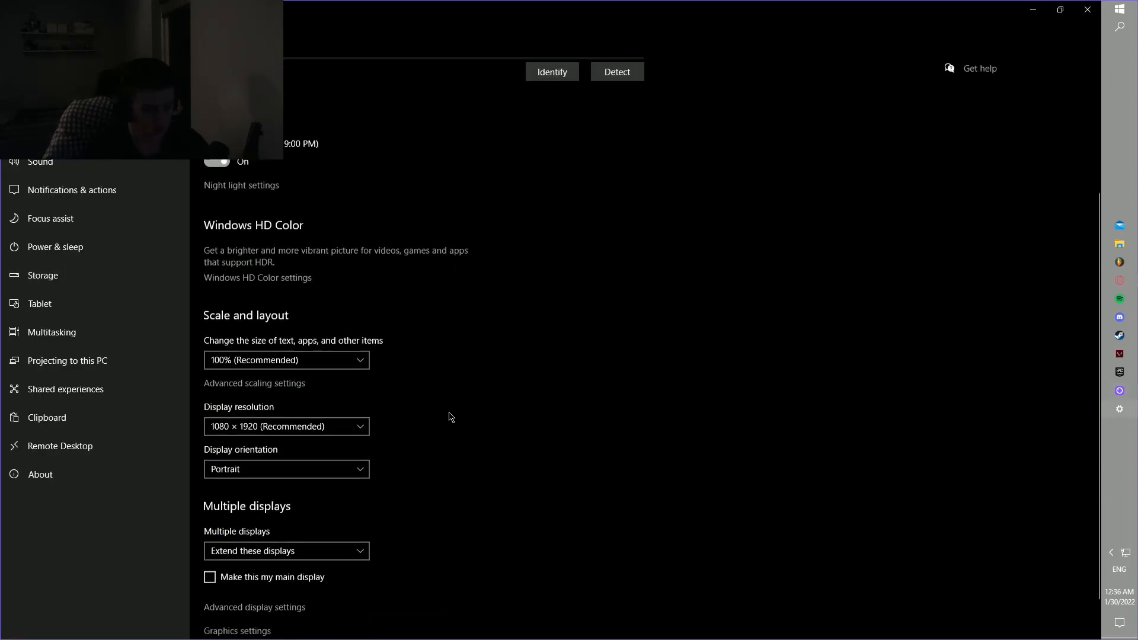
{"action": "left_click", "coordinate": [74, 166]}
{"action": "left_click", "coordinate": [97, 196]}
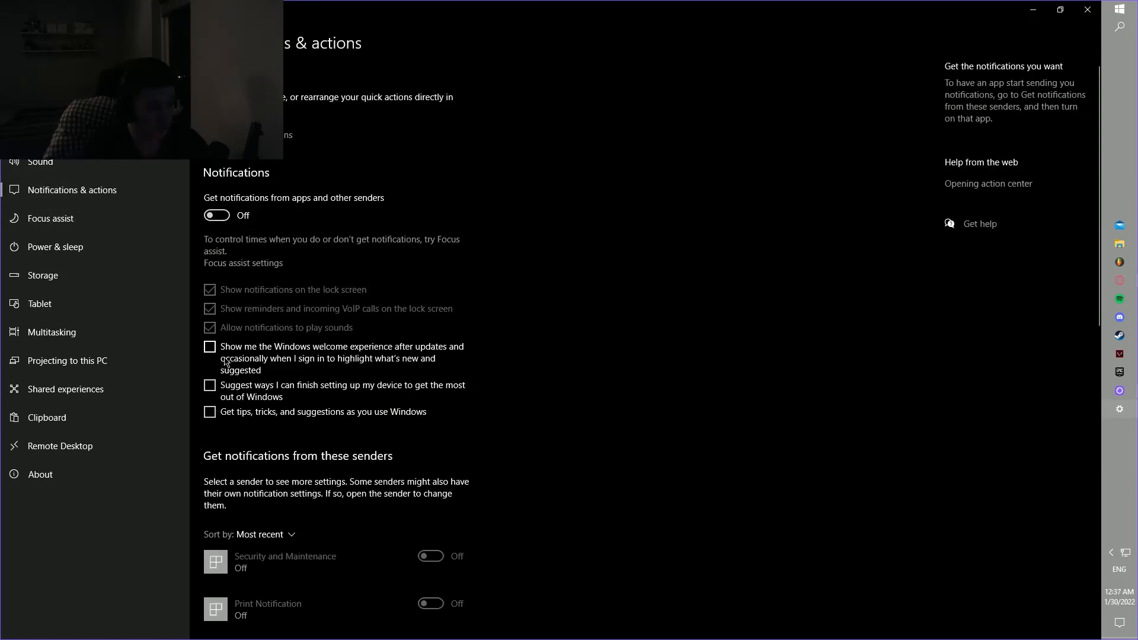
{"action": "scroll", "coordinate": [279, 380], "scroll_direction": "down", "scroll_amount": 2}
{"action": "scroll", "coordinate": [450, 516], "scroll_direction": "up", "scroll_amount": 2}
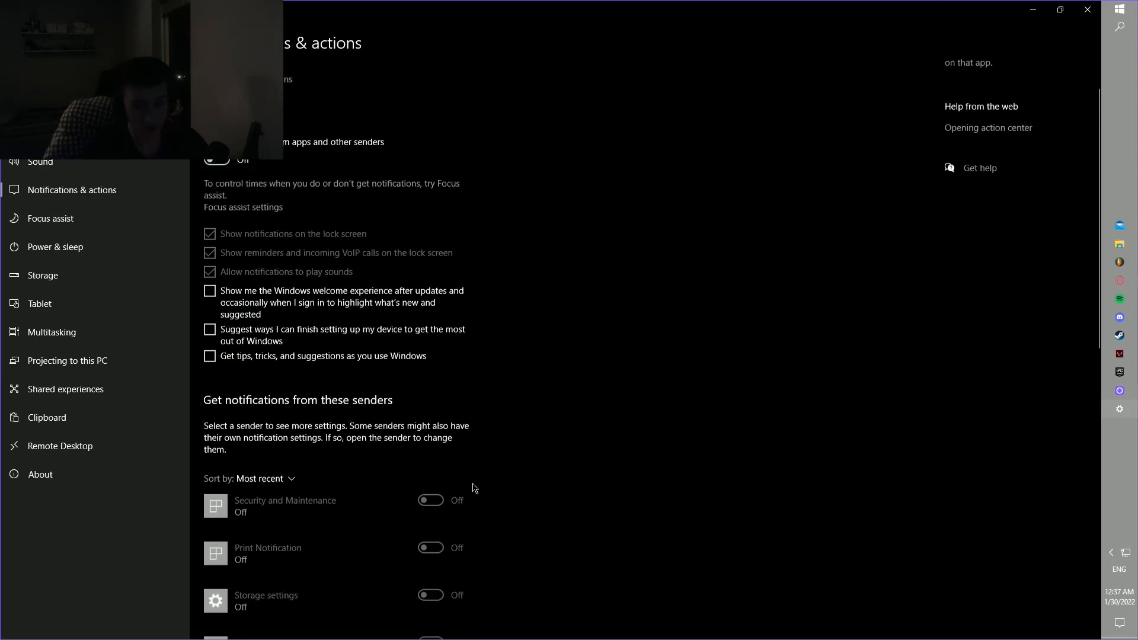
View the action center's notifications and close it again
{"action": "left_click", "coordinate": [1120, 624]}
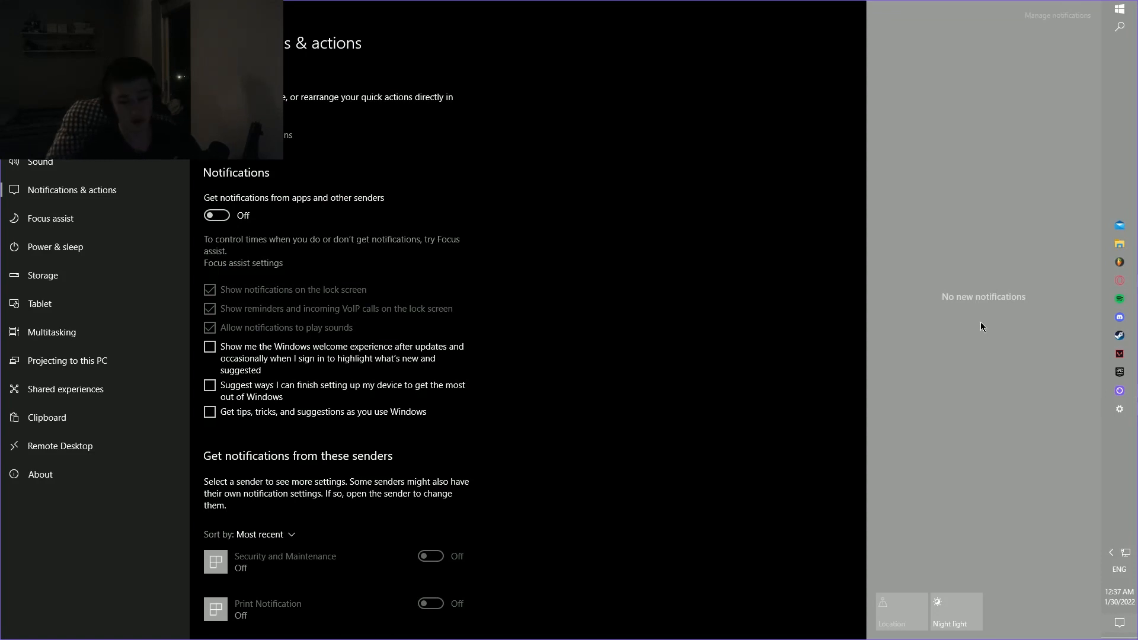
{"action": "left_click", "coordinate": [728, 185]}
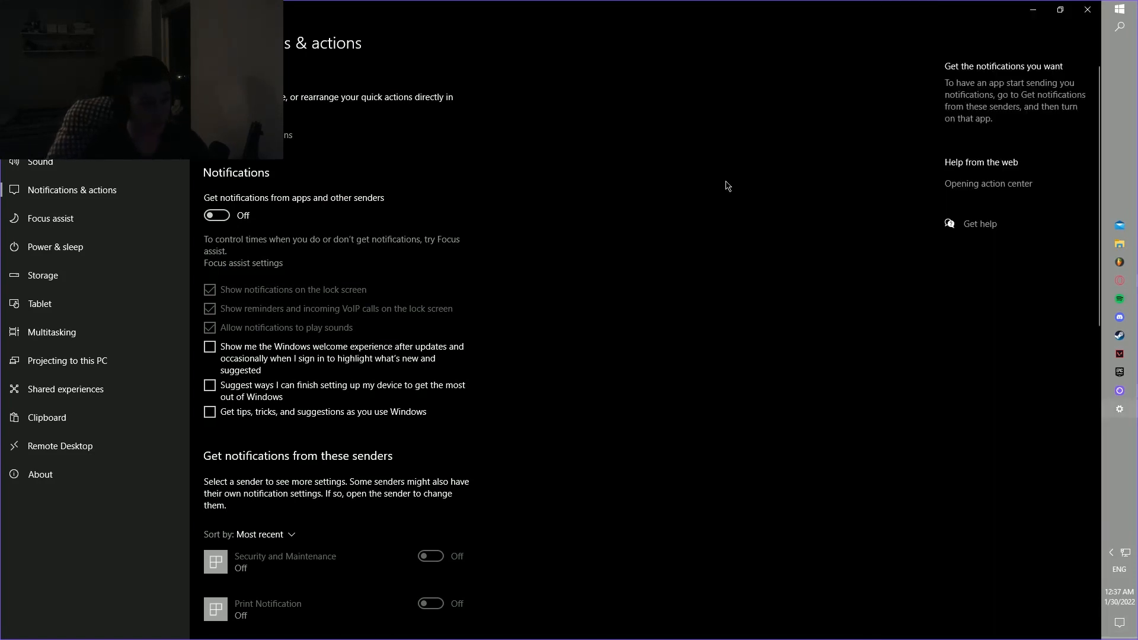
{"action": "left_click", "coordinate": [1120, 622]}
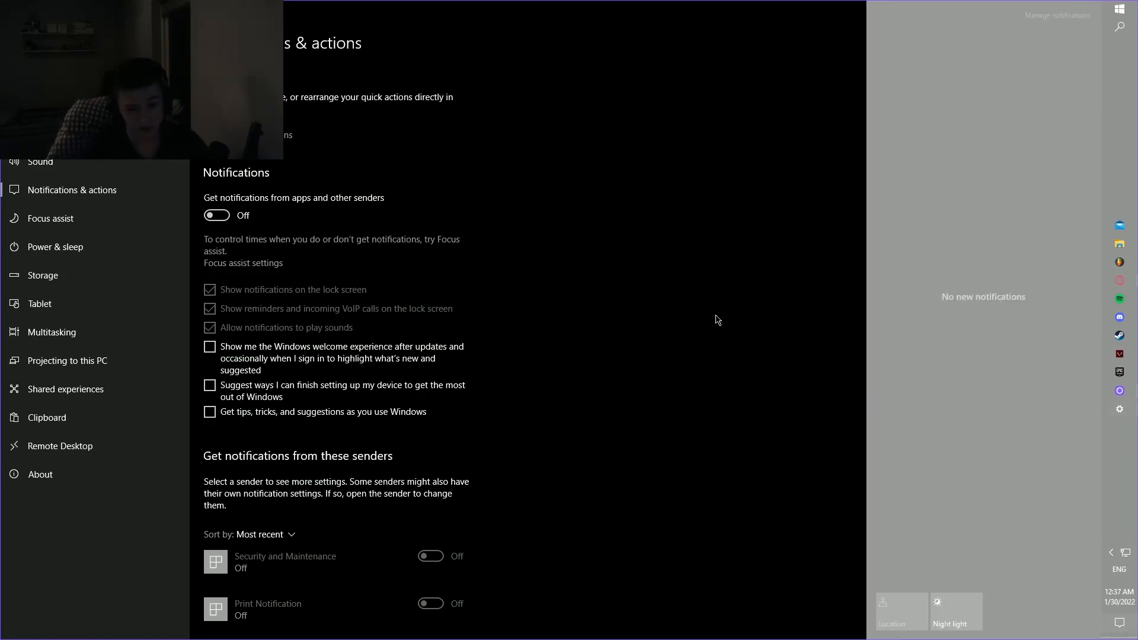
{"action": "left_click", "coordinate": [754, 431]}
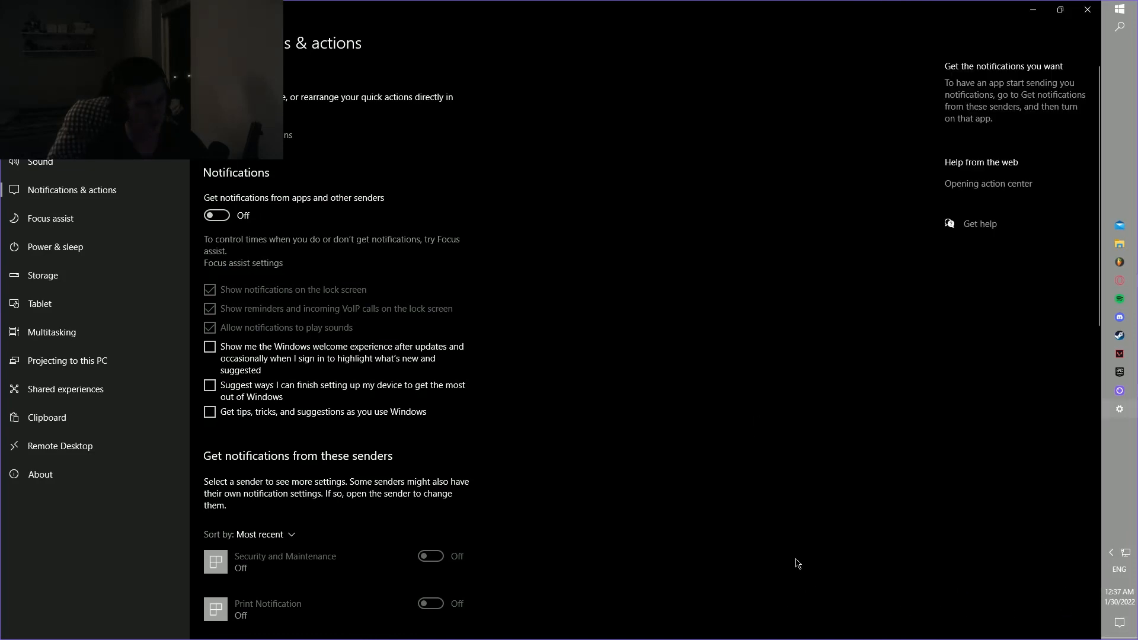
Review the Focus assist and Power & sleep settings, including the power plans under additional power settings
{"action": "left_click", "coordinate": [83, 222]}
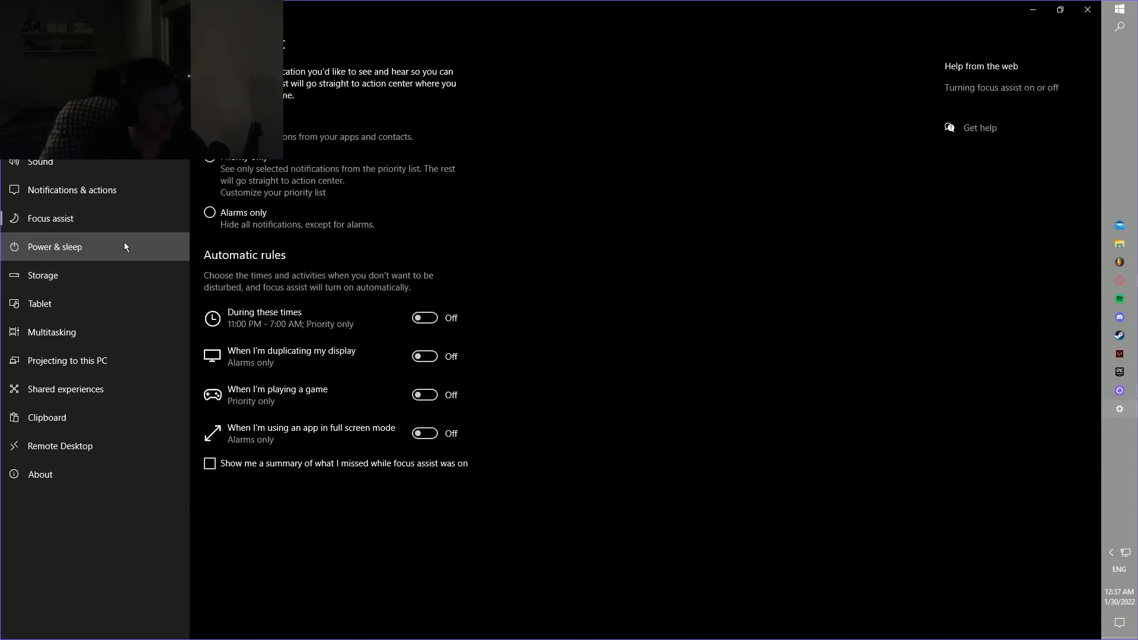
{"action": "left_click", "coordinate": [178, 247]}
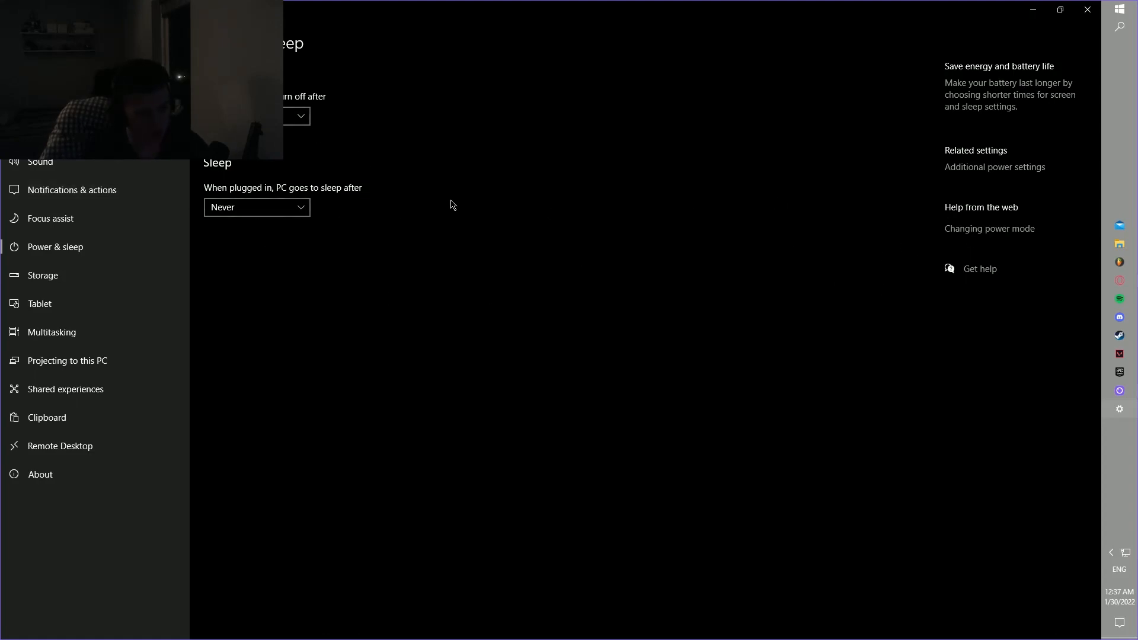
{"action": "left_click", "coordinate": [982, 168]}
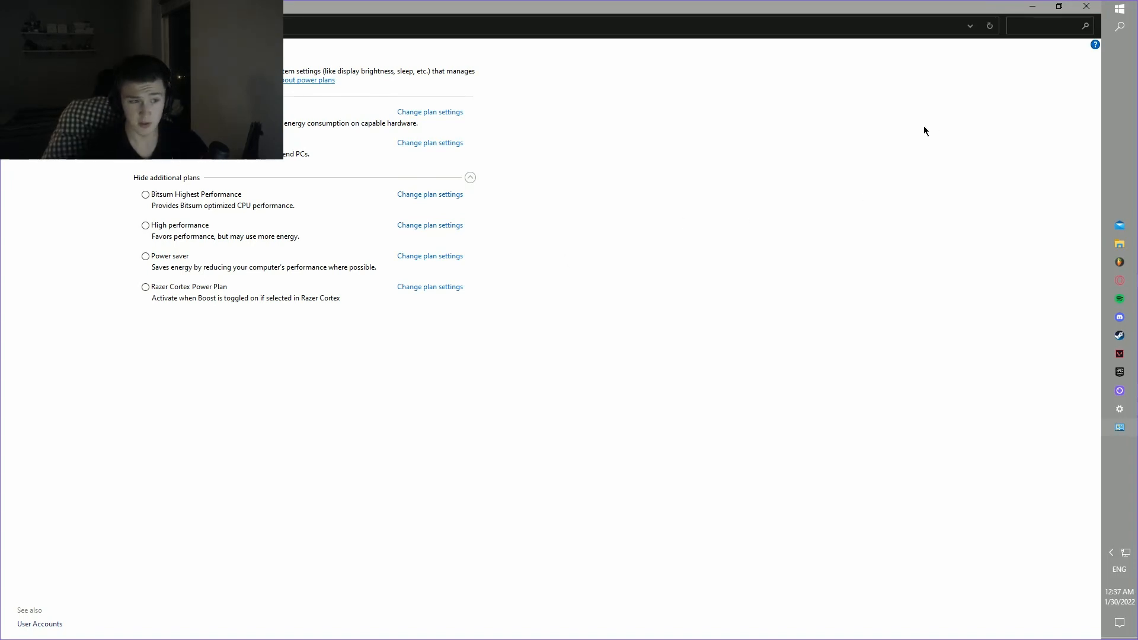
{"action": "left_click", "coordinate": [1086, 6]}
Review the Storage, Tablet, Multitasking and Projecting to this PC settings
{"action": "left_click", "coordinate": [112, 282]}
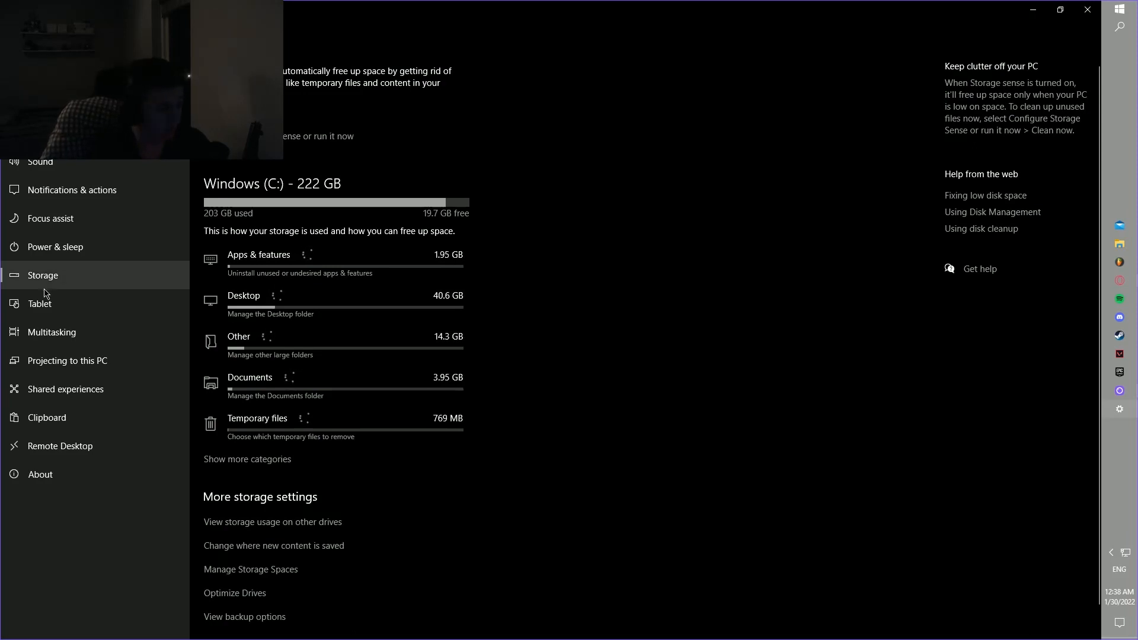
{"action": "left_click", "coordinate": [58, 312]}
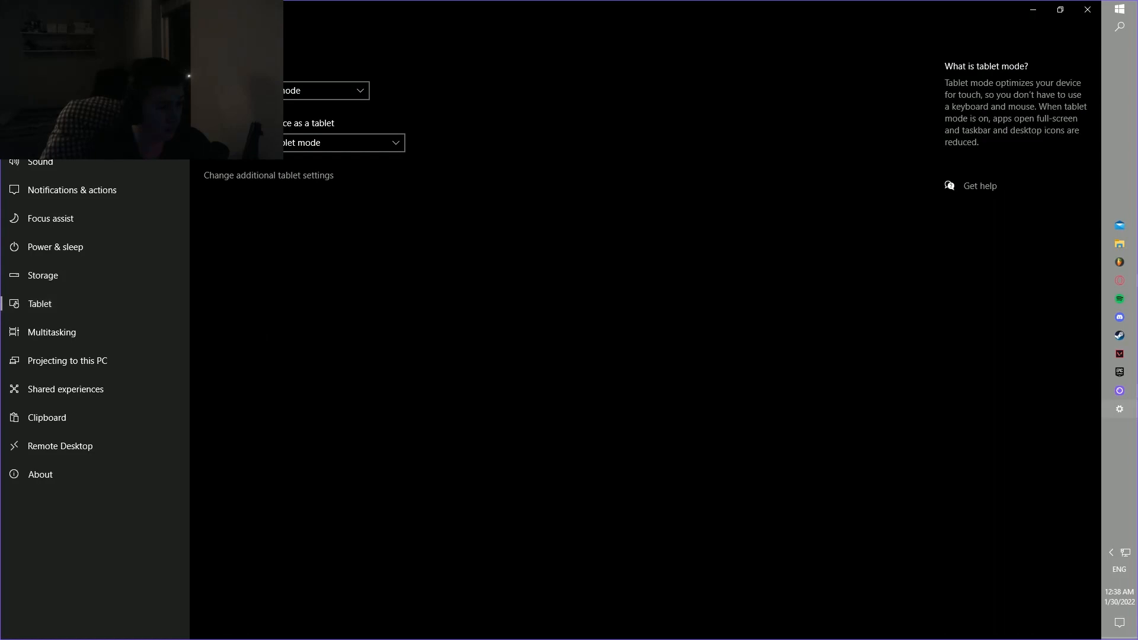
{"action": "left_click", "coordinate": [112, 327]}
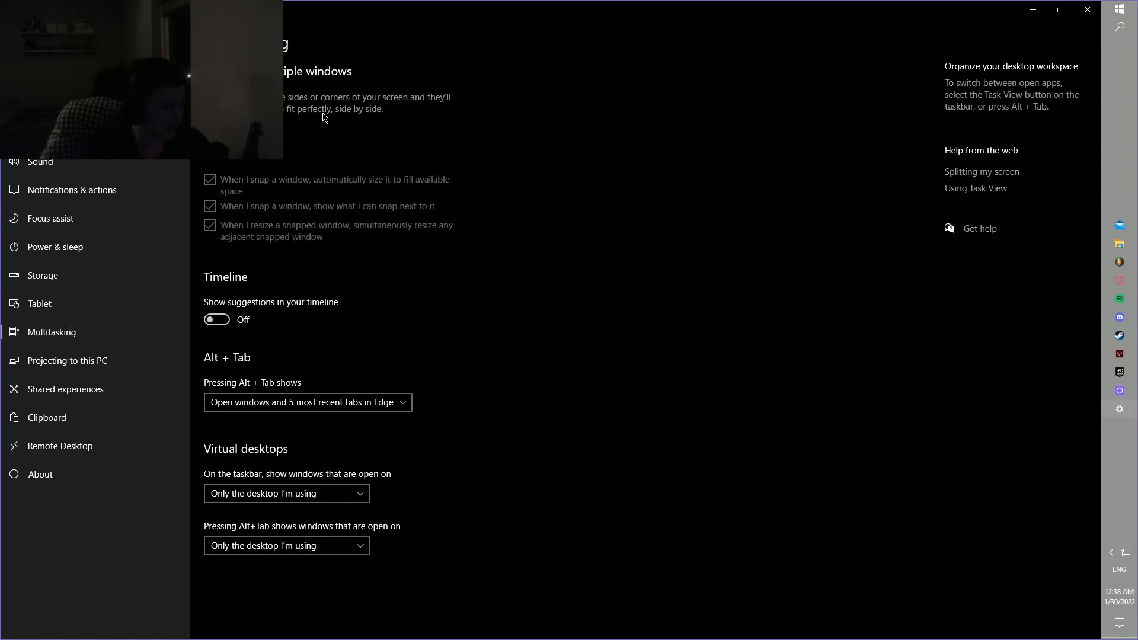
{"action": "left_click", "coordinate": [65, 360]}
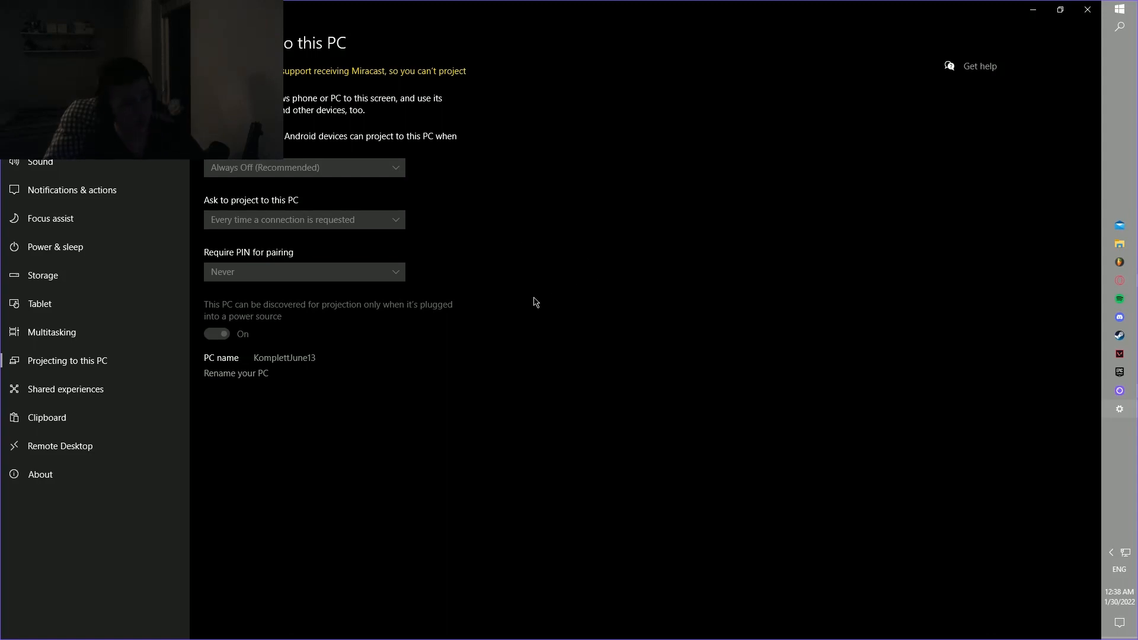
Review the Shared experiences, Clipboard, Remote Desktop and About settings
{"action": "left_click", "coordinate": [107, 391]}
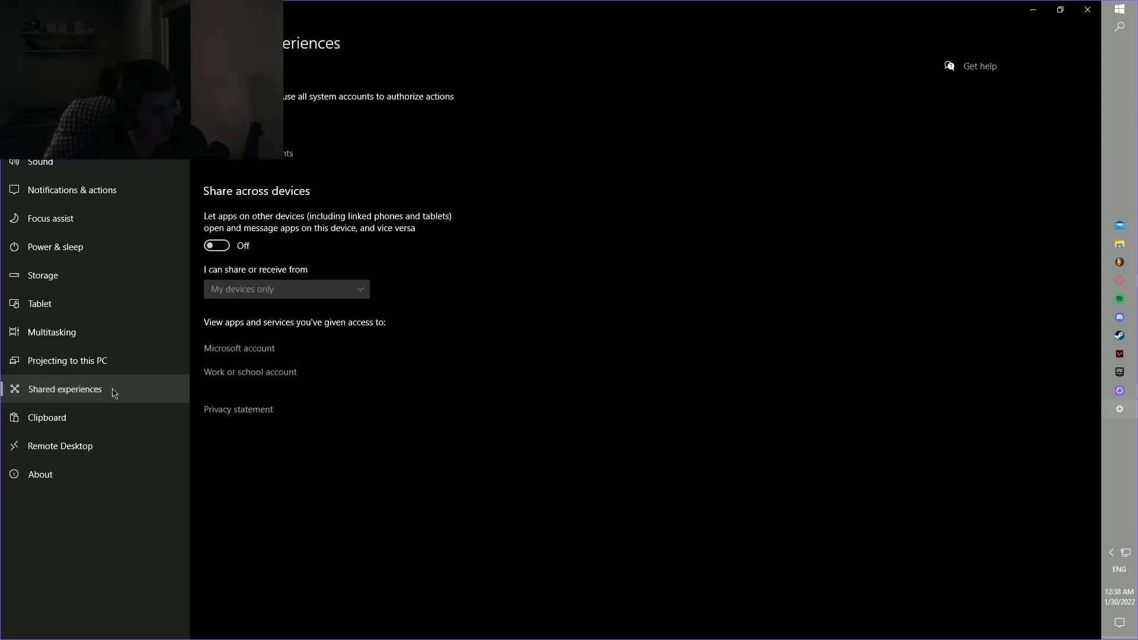
{"action": "left_click", "coordinate": [136, 423]}
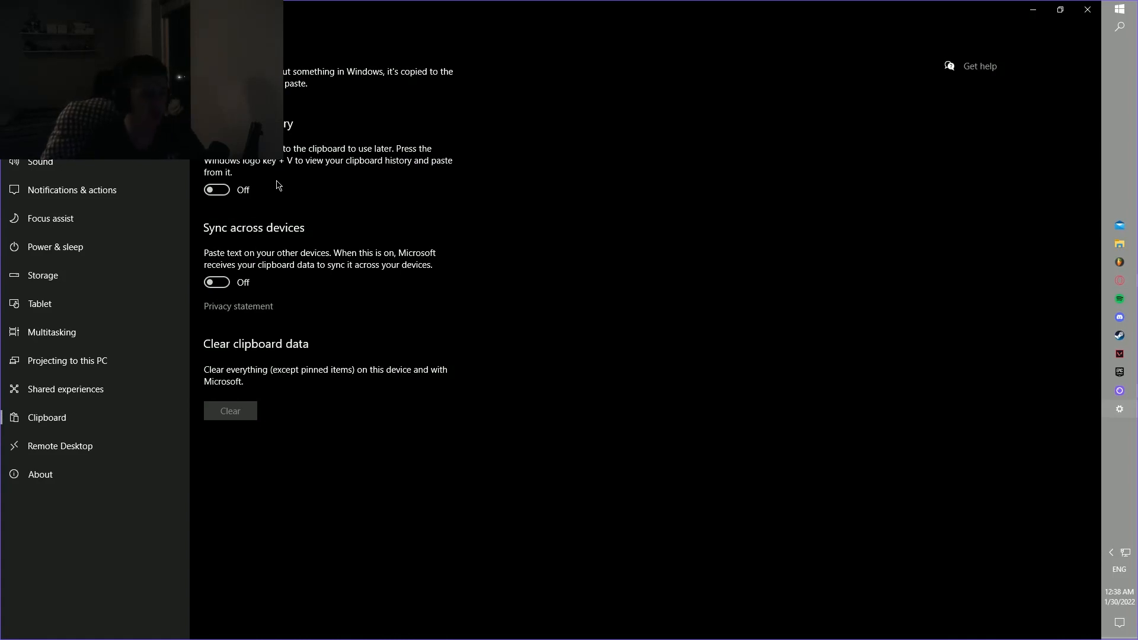
{"action": "left_click", "coordinate": [138, 444]}
{"action": "left_click", "coordinate": [105, 473]}
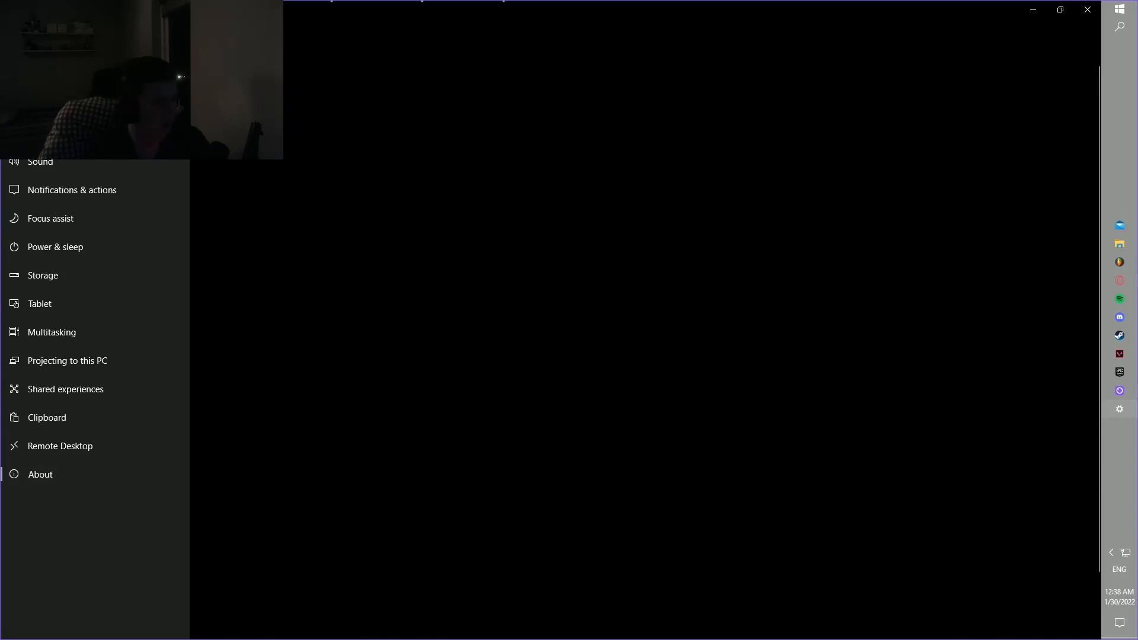
Switch to the Devices settings and review Bluetooth & other devices and Printers & scanners
{"action": "left_click", "coordinate": [397, 214]}
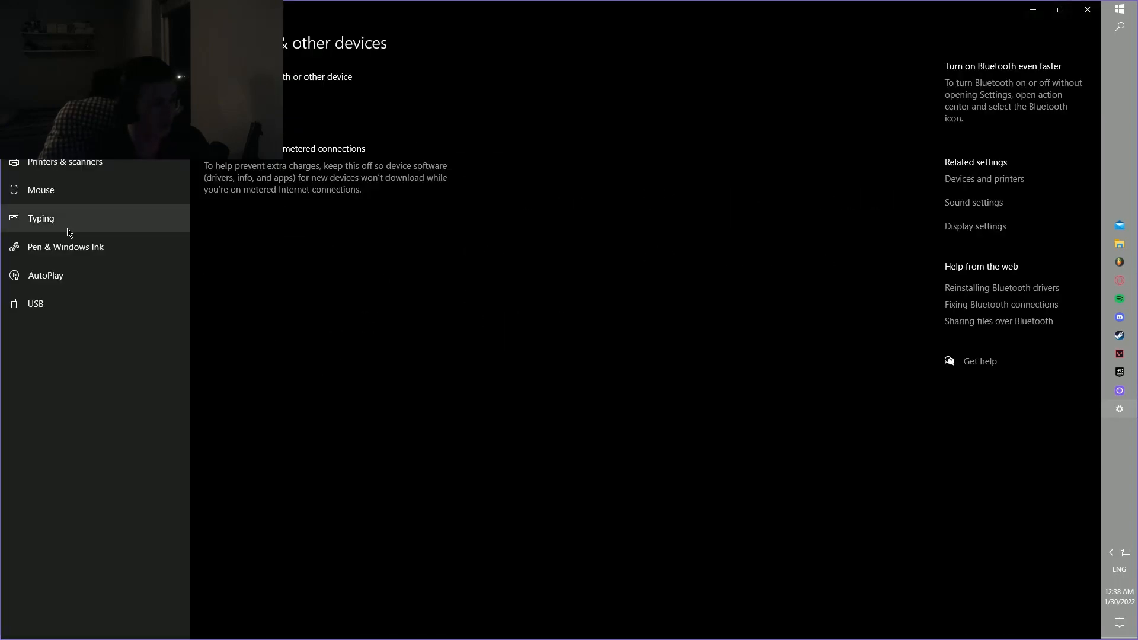
{"action": "left_click", "coordinate": [79, 172]}
{"action": "key", "text": "alt+Left"}
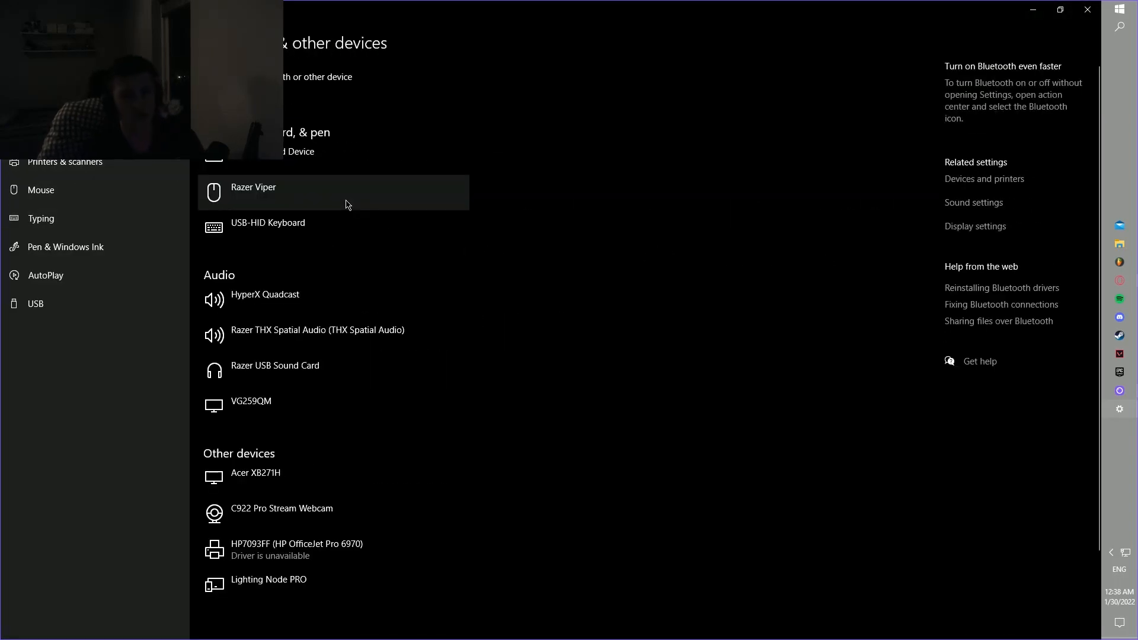
{"action": "left_click", "coordinate": [124, 171]}
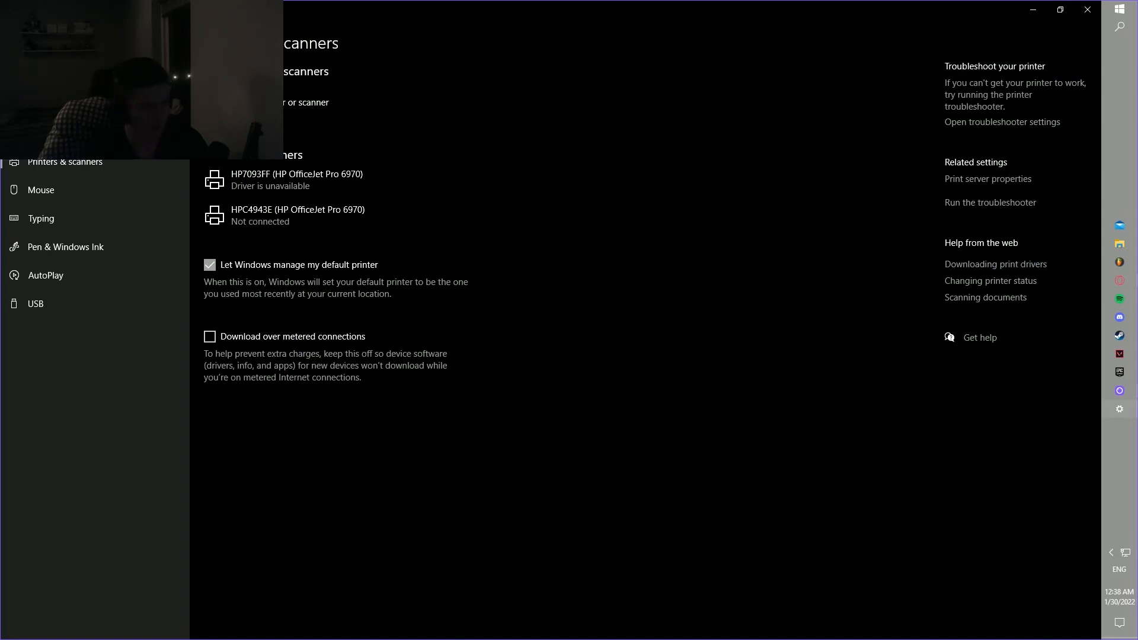
Review the button and pointer options in the additional mouse options, then apply the mouse properties and close them
{"action": "left_click", "coordinate": [59, 190]}
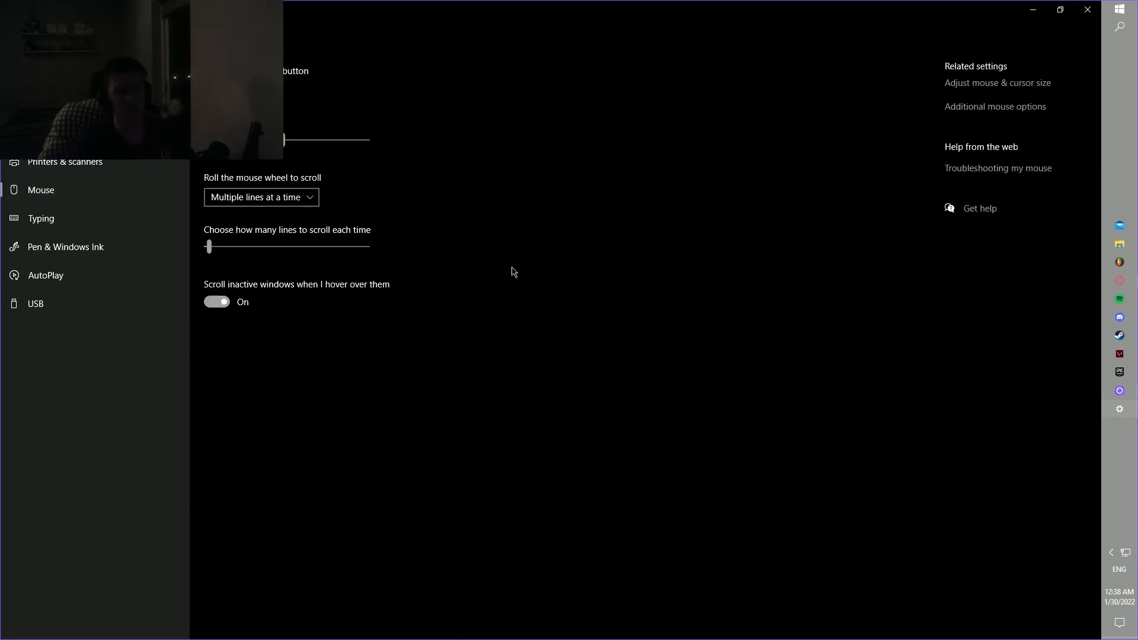
{"action": "left_click", "coordinate": [1008, 113]}
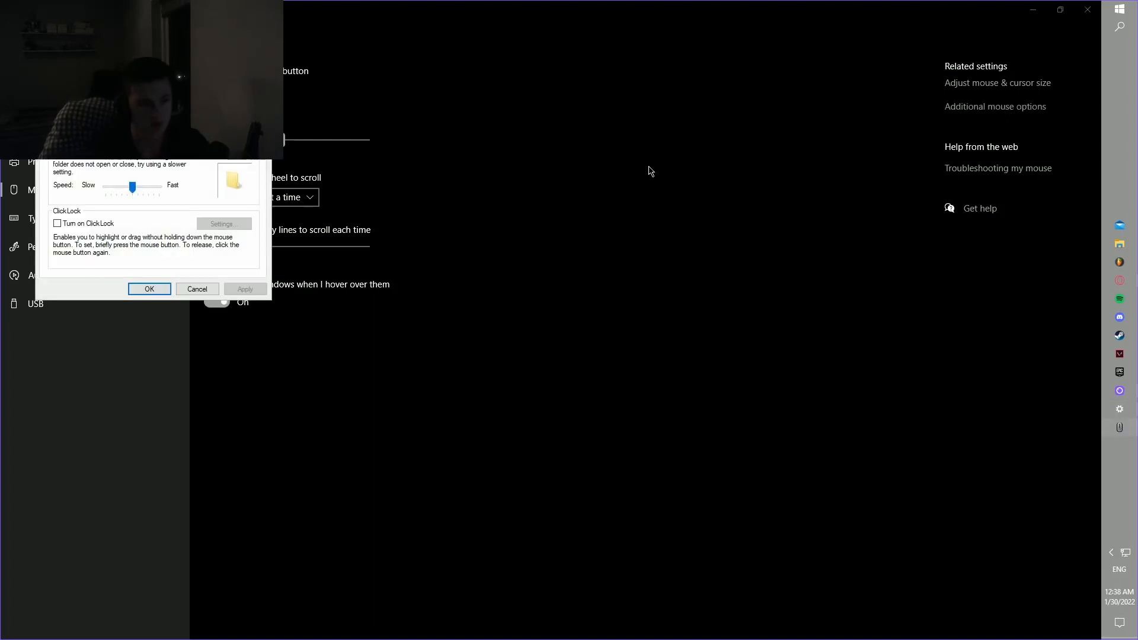
{"action": "left_click", "coordinate": [119, 196]}
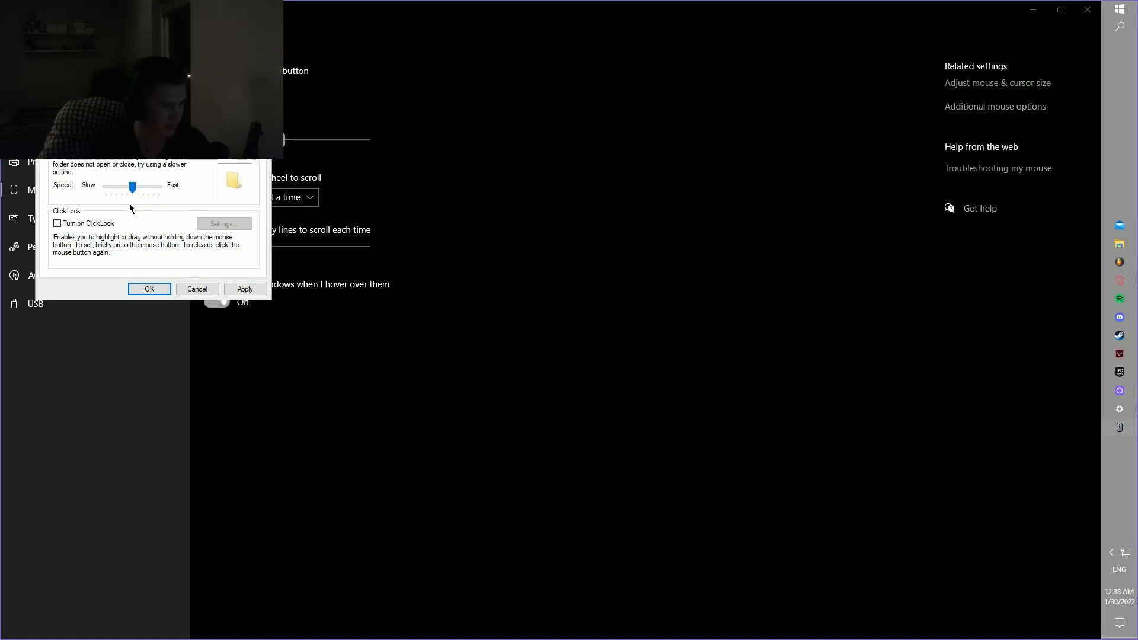
{"action": "left_click", "coordinate": [82, 60]}
{"action": "left_click", "coordinate": [121, 60]}
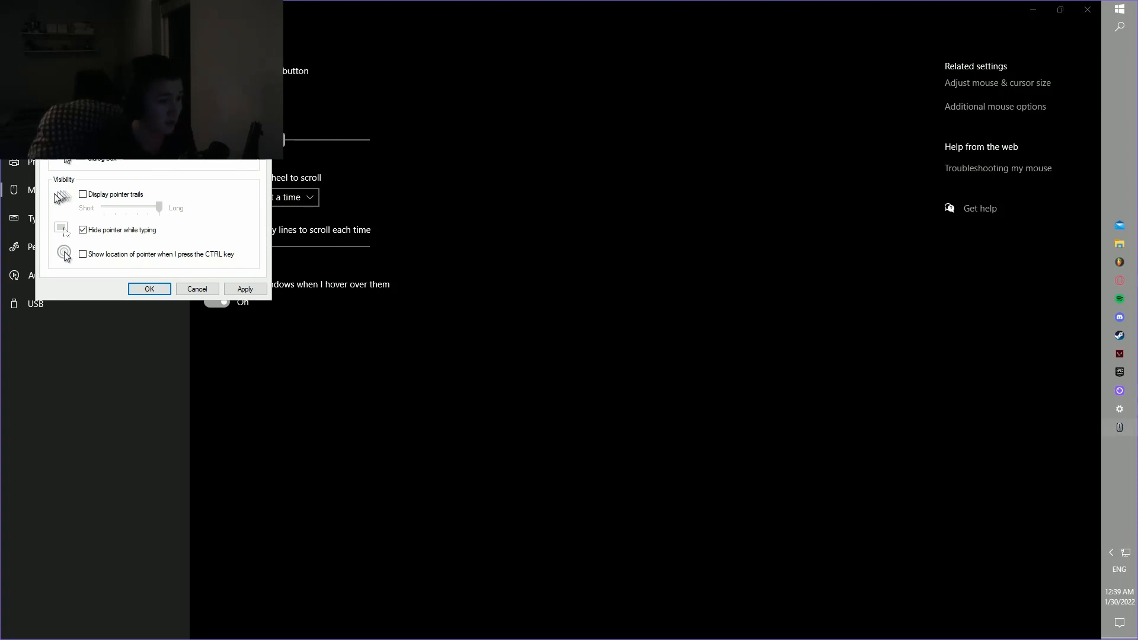
{"action": "left_click", "coordinate": [240, 289]}
{"action": "left_click", "coordinate": [169, 293]}
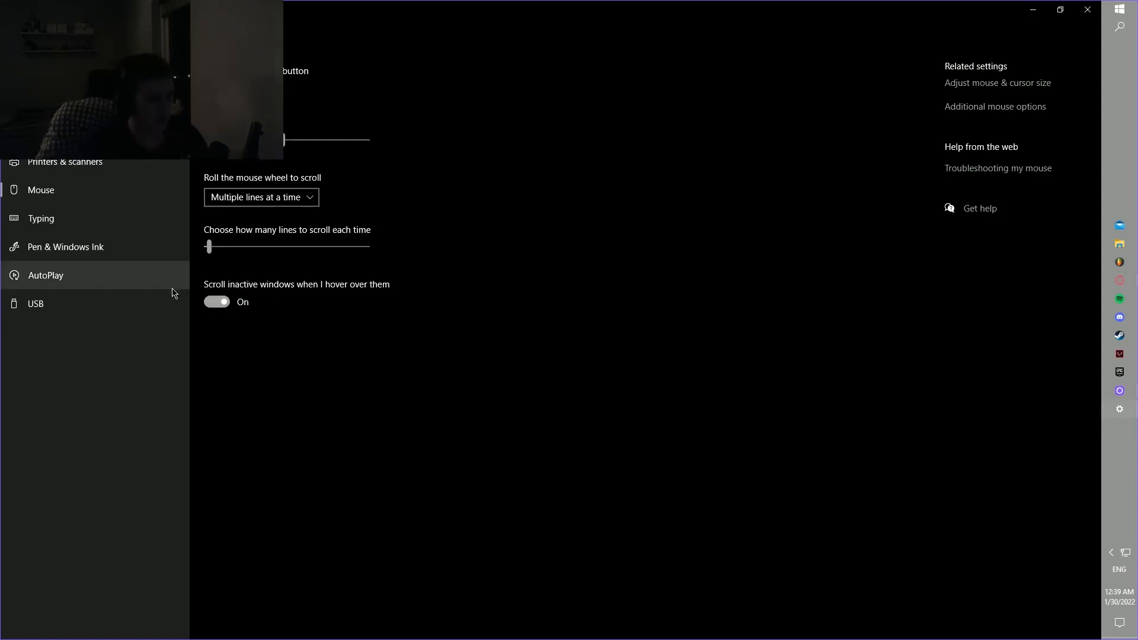
Review the Typing, Pen & Windows Ink, AutoPlay and USB settings, then return to the Settings home page
{"action": "left_click", "coordinate": [80, 219]}
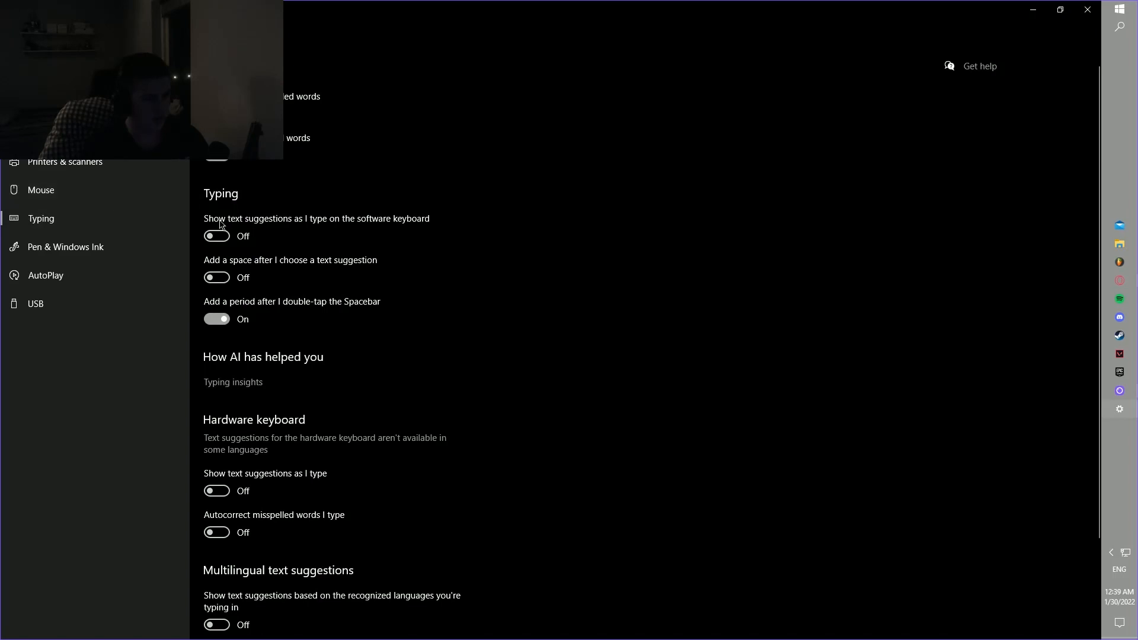
{"action": "scroll", "coordinate": [270, 255], "scroll_direction": "down", "scroll_amount": 3}
{"action": "scroll", "coordinate": [294, 282], "scroll_direction": "up", "scroll_amount": 3}
{"action": "scroll", "coordinate": [294, 282], "scroll_direction": "down", "scroll_amount": 3}
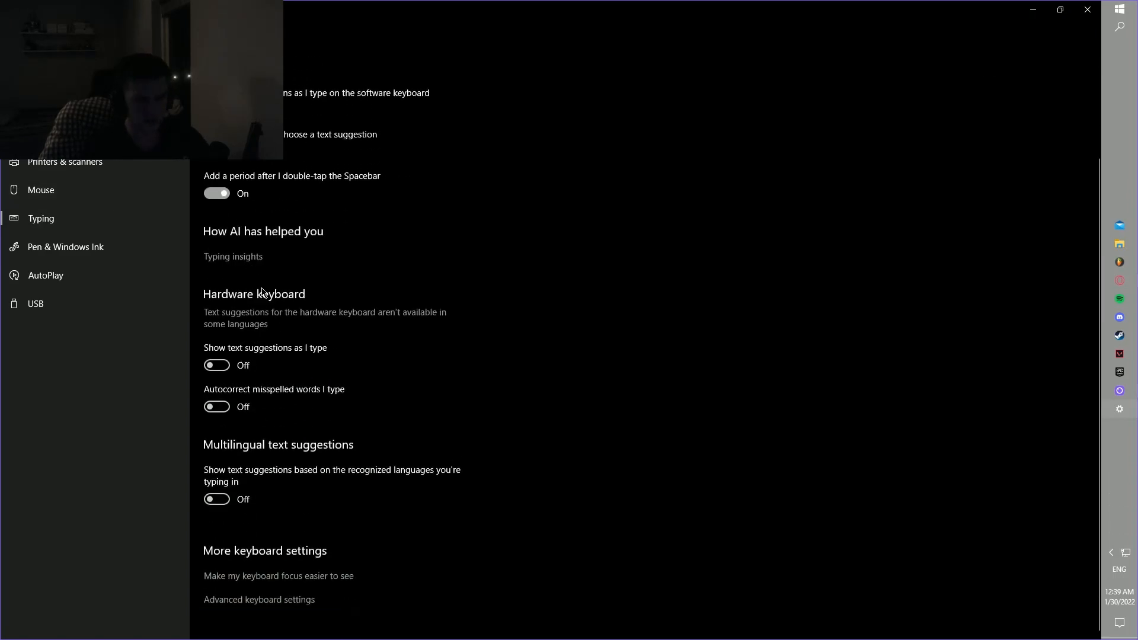
{"action": "left_click", "coordinate": [71, 249]}
{"action": "left_click", "coordinate": [117, 273]}
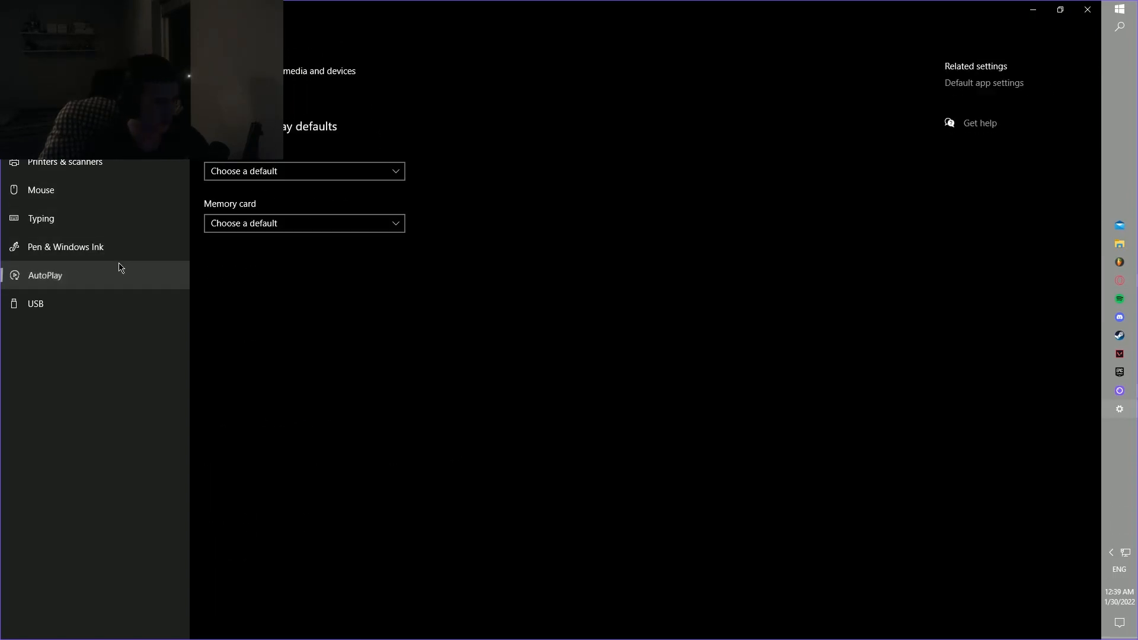
{"action": "left_click", "coordinate": [115, 249]}
{"action": "left_click", "coordinate": [114, 283]}
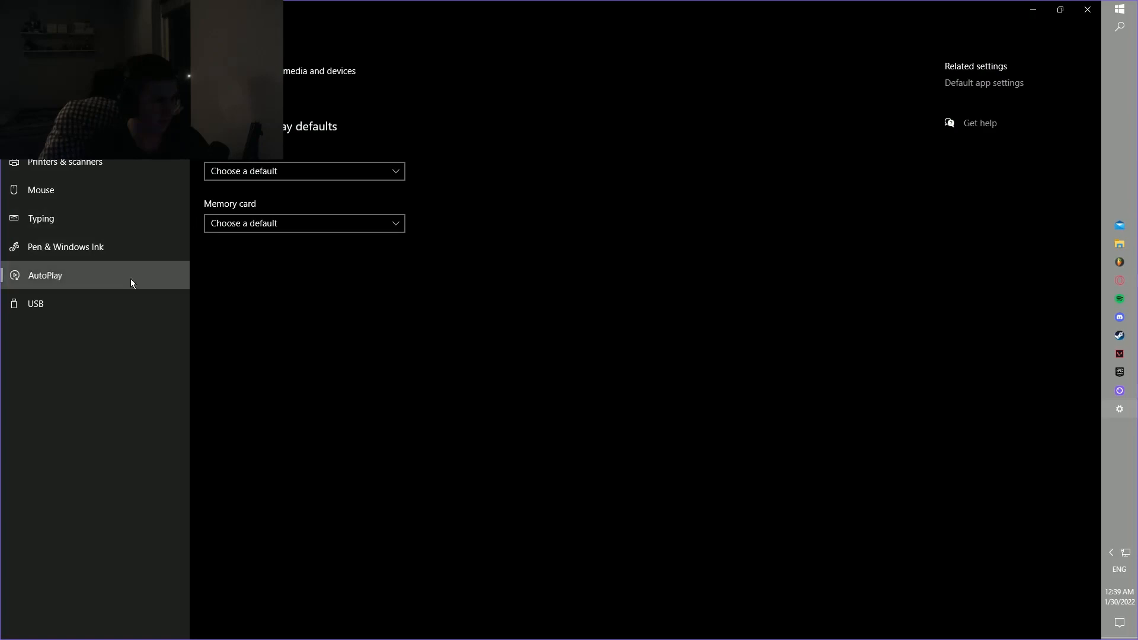
{"action": "left_click", "coordinate": [127, 303]}
{"action": "left_click", "coordinate": [35, 37]}
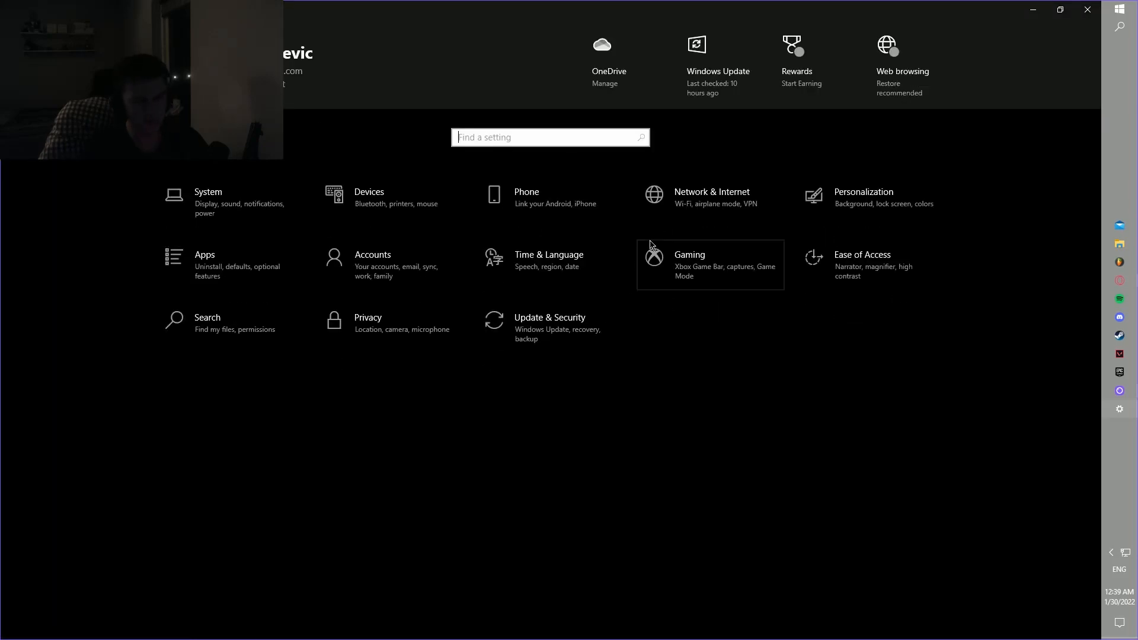
Search Windows for "keyboard", open the Keyboard properties to review the repeat rate and cursor blink rate, and close them
{"action": "left_click", "coordinate": [1120, 27]}
{"action": "type", "text": "keyboard"}
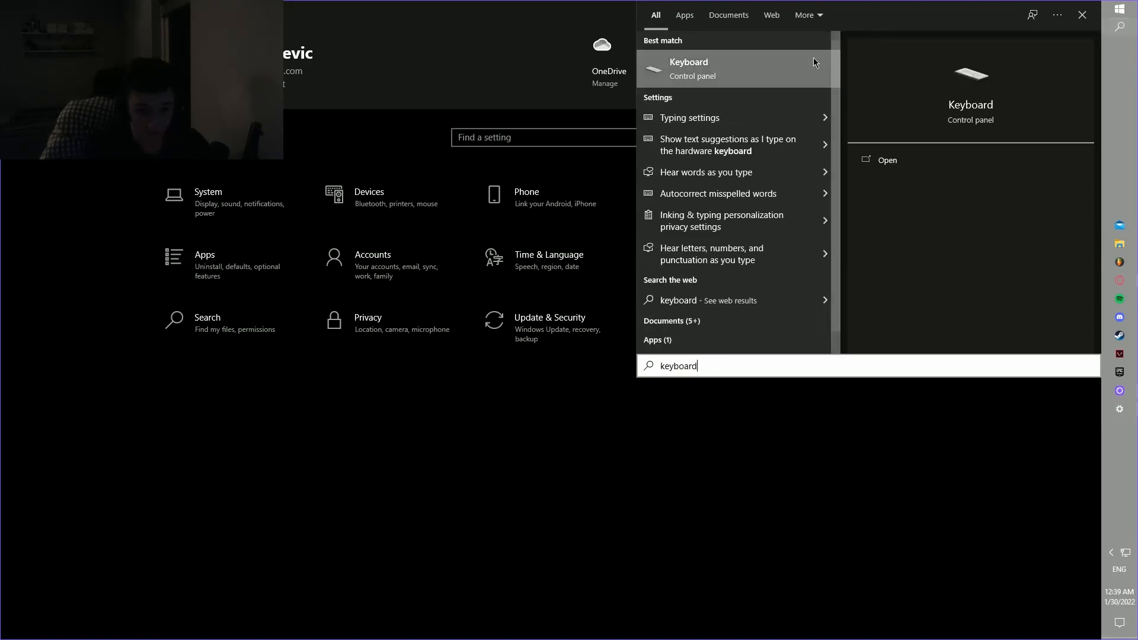
{"action": "key", "text": "Return"}
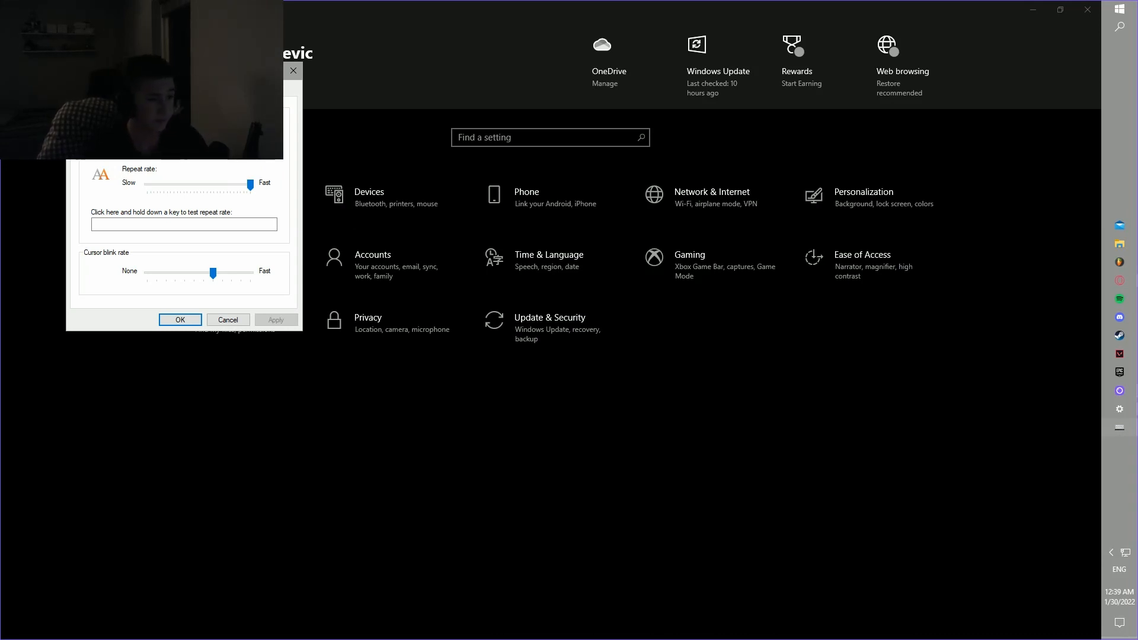
{"action": "left_click", "coordinate": [294, 72]}
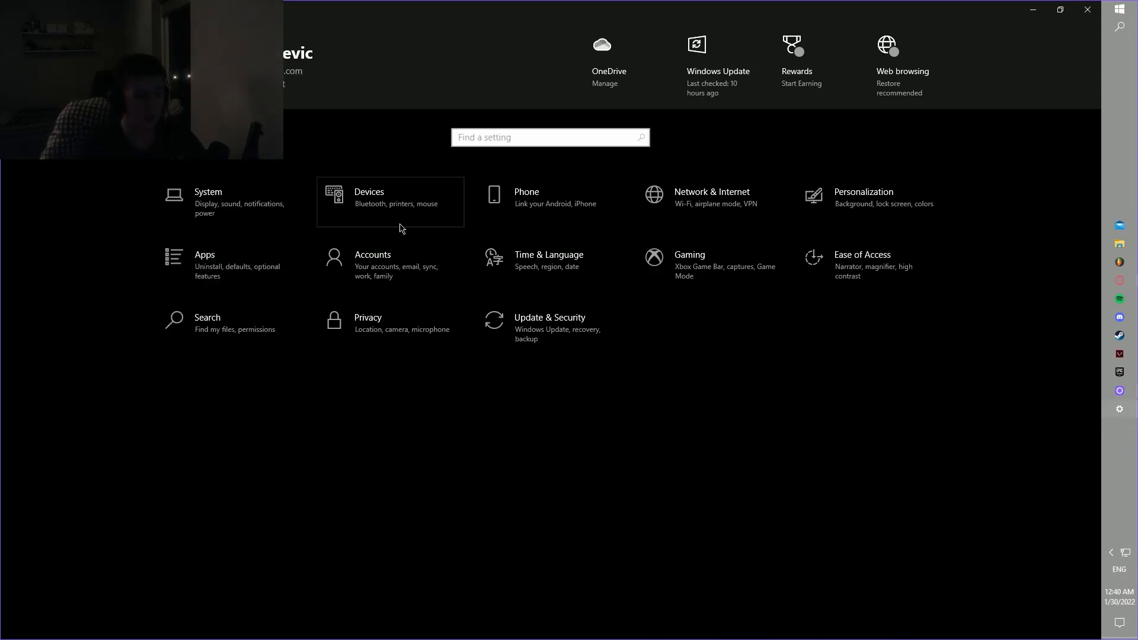
Review the Phone settings and the Network & Internet settings, including Ethernet and Dial-up, ending on the network status page
{"action": "left_click", "coordinate": [549, 198]}
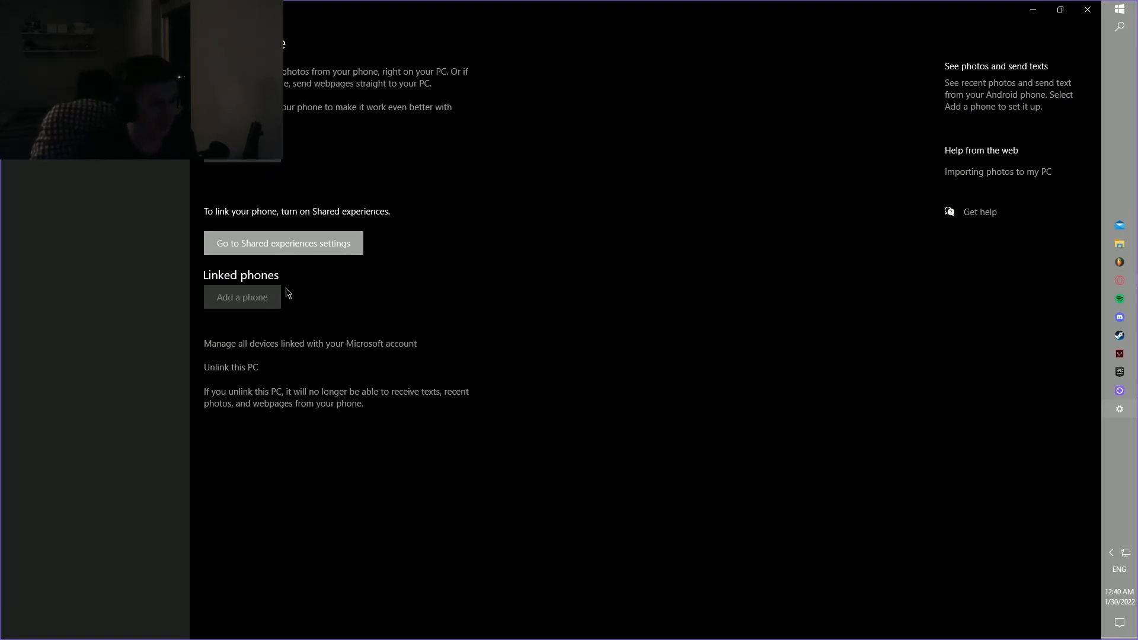
{"action": "left_click", "coordinate": [13, 9]}
{"action": "left_click", "coordinate": [682, 220]}
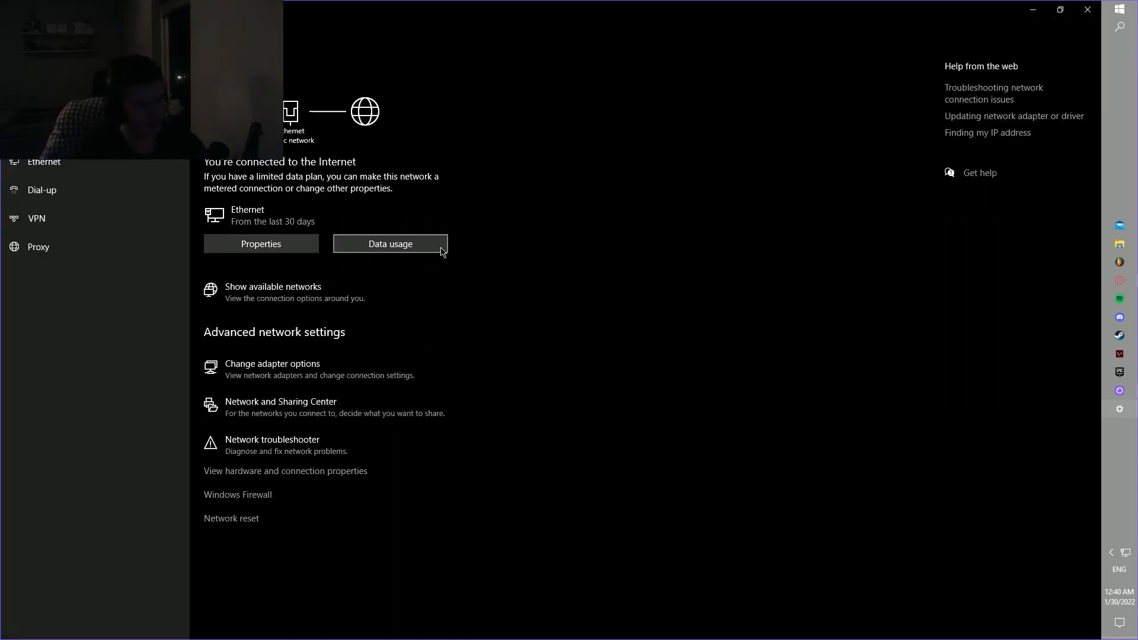
{"action": "left_click", "coordinate": [127, 165]}
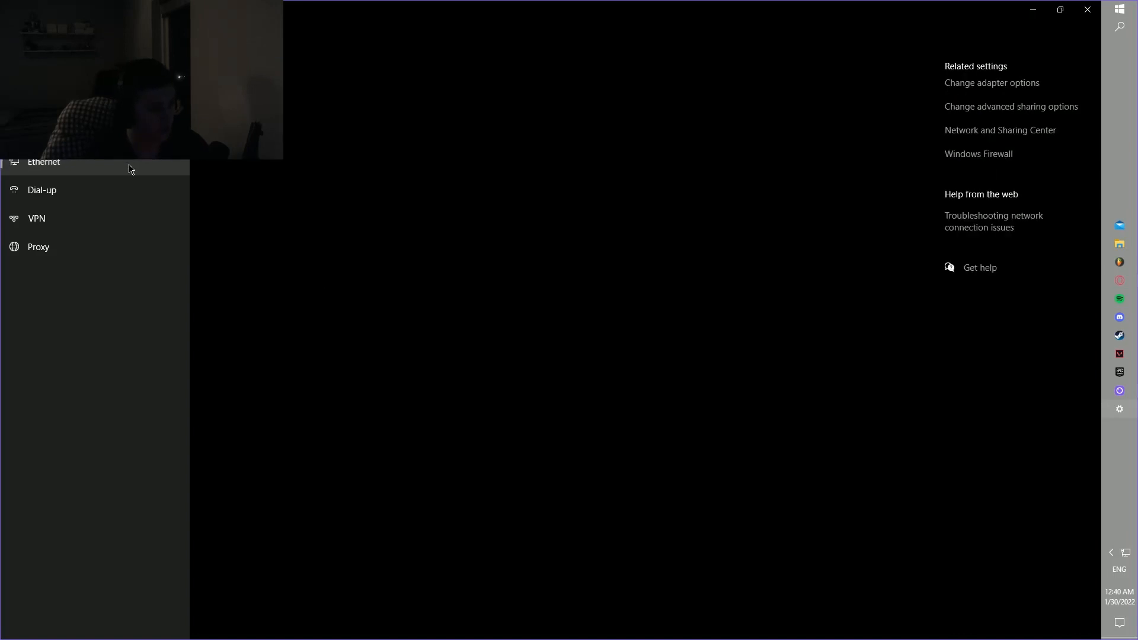
{"action": "left_click", "coordinate": [127, 185]}
{"action": "left_click", "coordinate": [126, 134]}
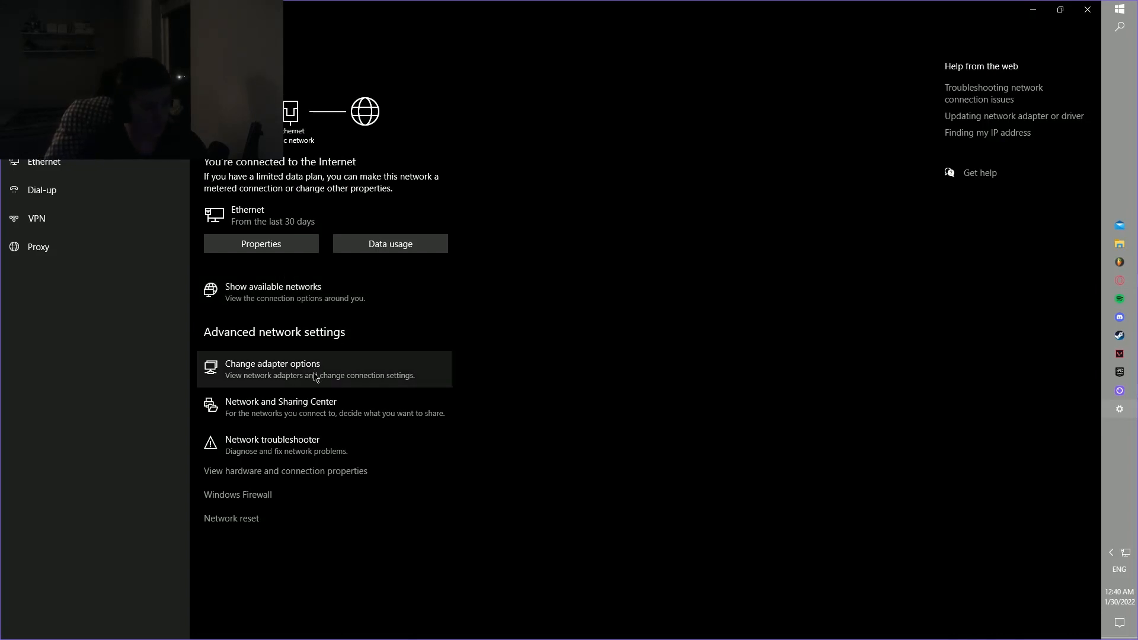
Open the Ethernet adapter's properties from the adapter options, review its protocol list and select Internet Protocol Version 4 (TCP/IPv4)
{"action": "left_click", "coordinate": [290, 377]}
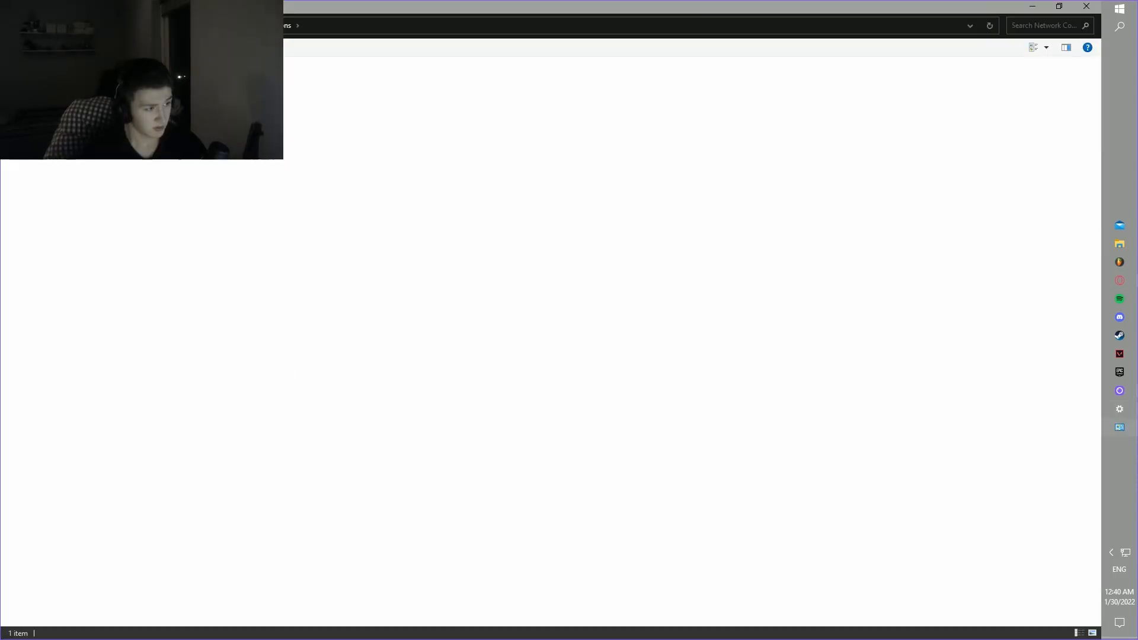
{"action": "right_click", "coordinate": [93, 94]}
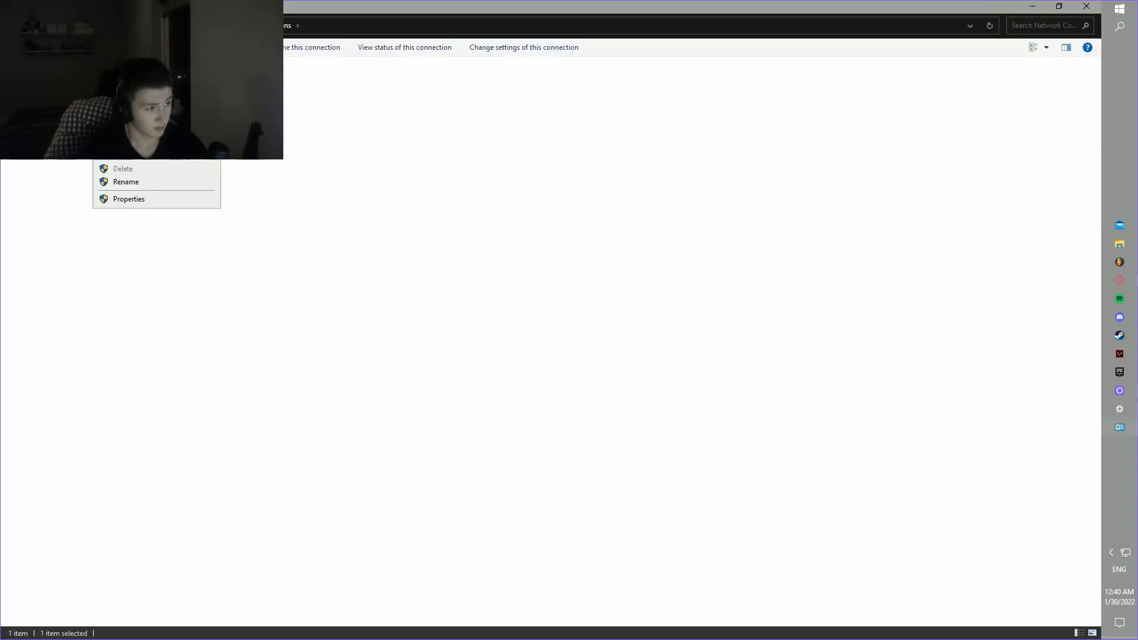
{"action": "left_click", "coordinate": [134, 202]}
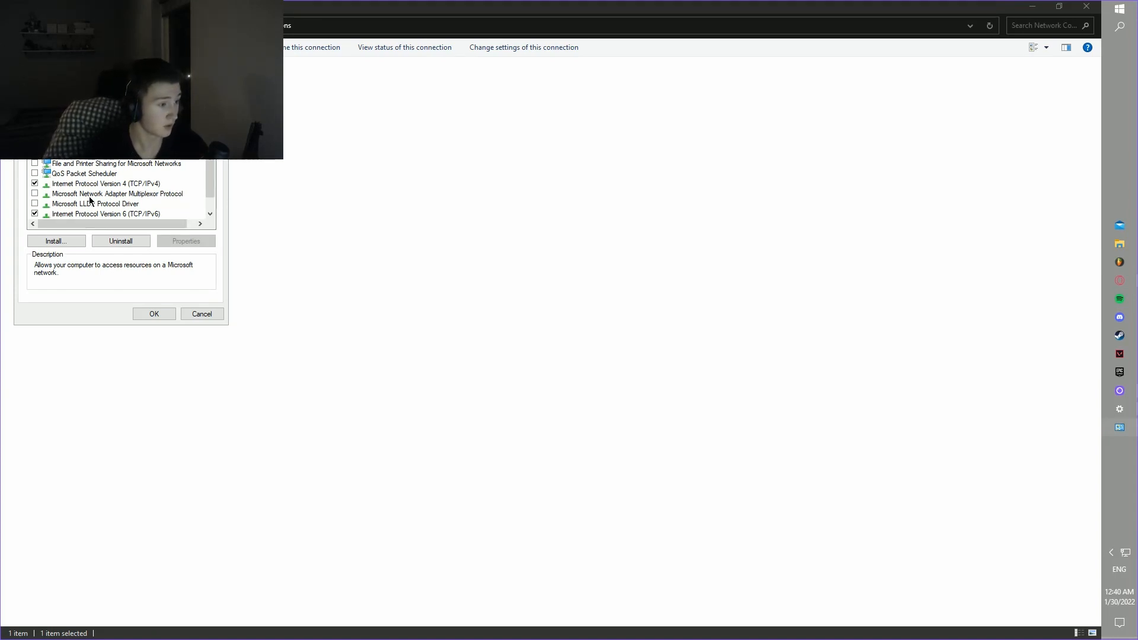
{"action": "scroll", "coordinate": [71, 192], "scroll_direction": "down", "scroll_amount": 1}
{"action": "left_click", "coordinate": [35, 194]}
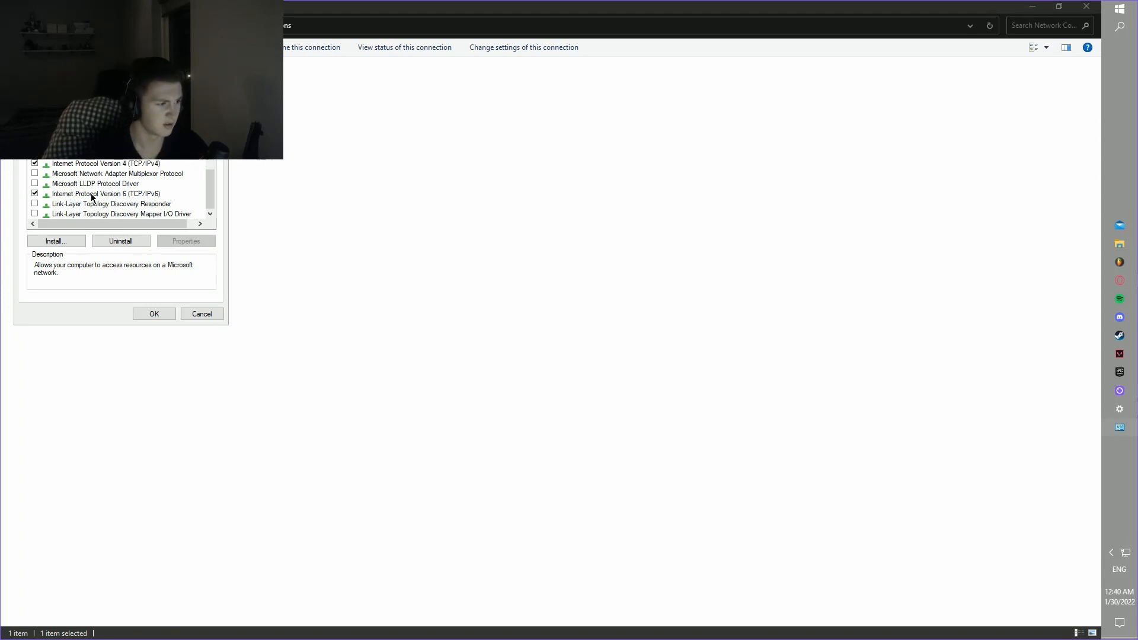
{"action": "scroll", "coordinate": [101, 198], "scroll_direction": "up", "scroll_amount": 1}
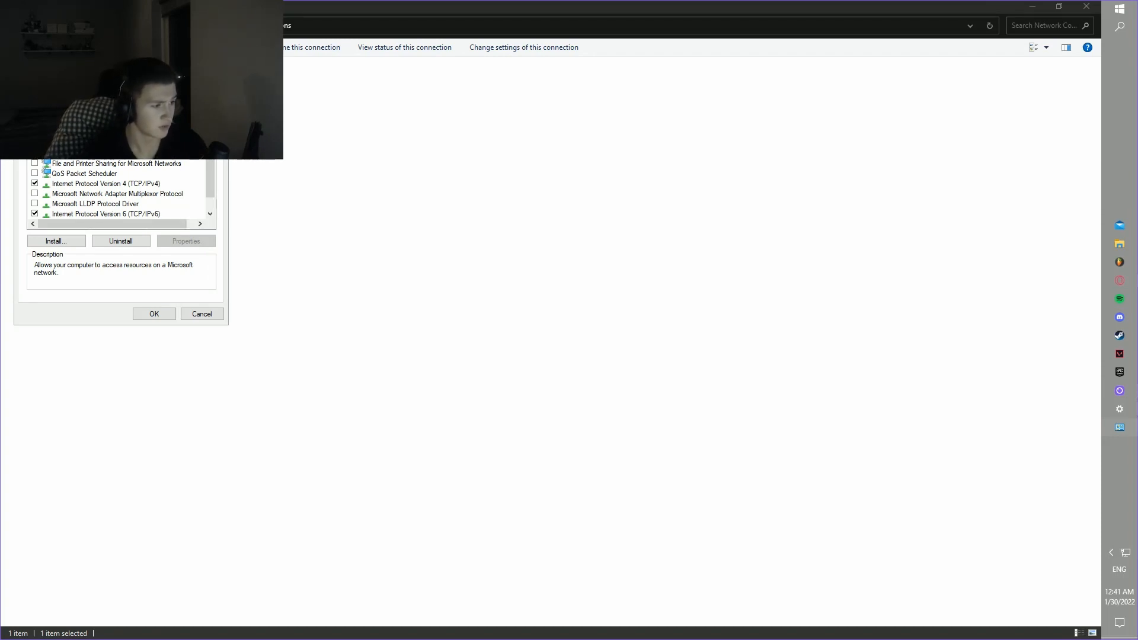
{"action": "left_click", "coordinate": [116, 184]}
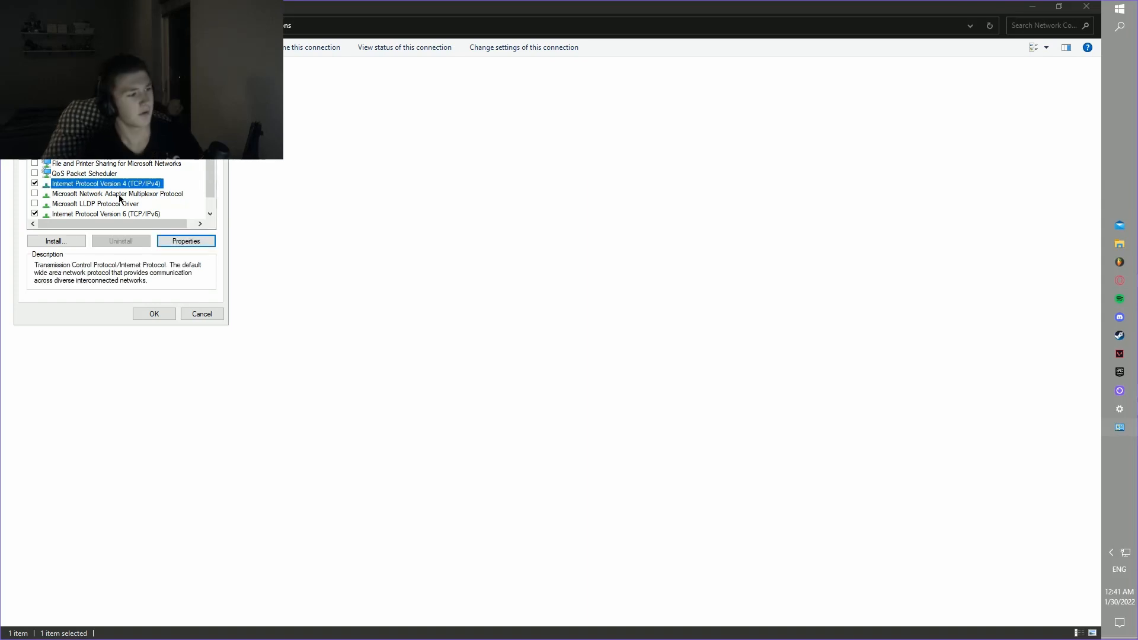
Open the Ethernet adapter's device configuration and view its power management options and advanced property list
{"action": "left_click", "coordinate": [194, 132]}
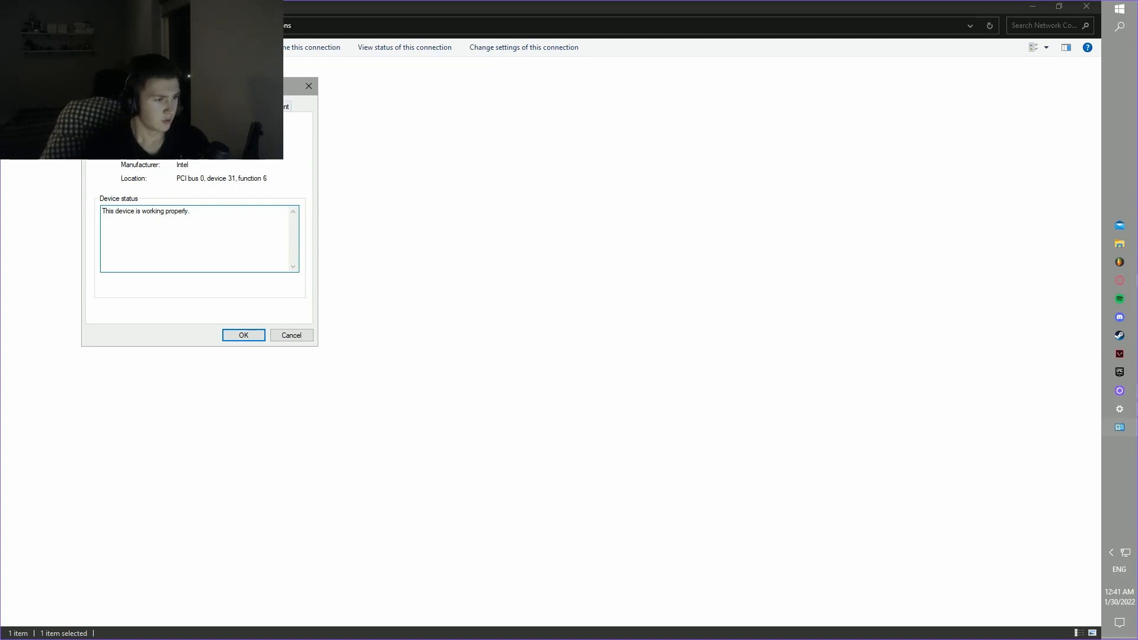
{"action": "left_click", "coordinate": [264, 105]}
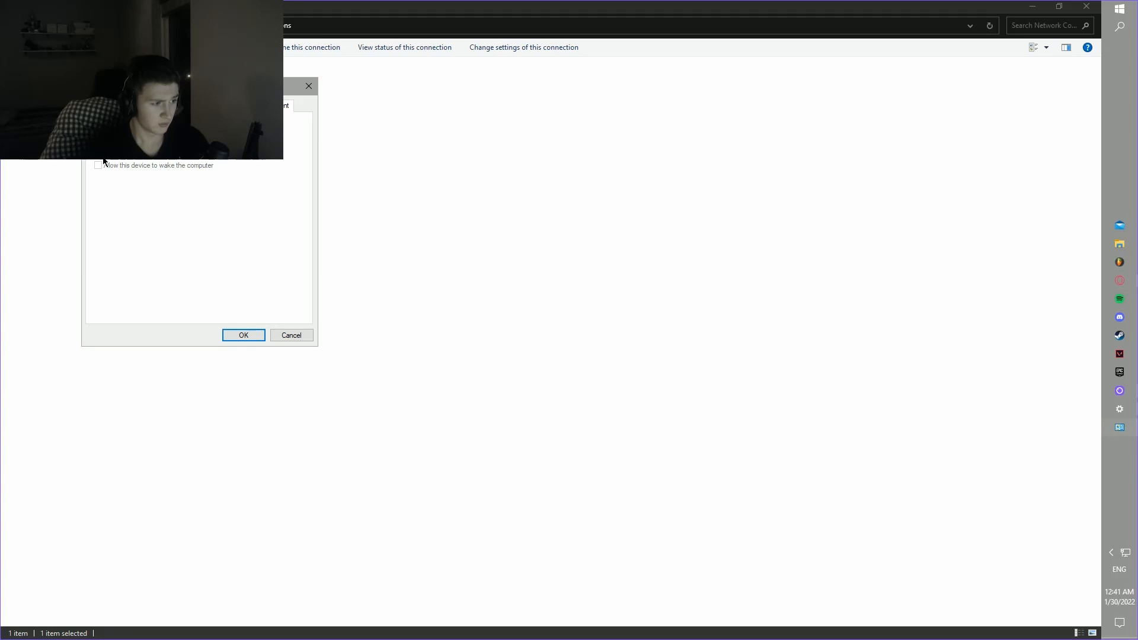
{"action": "left_click", "coordinate": [127, 105]}
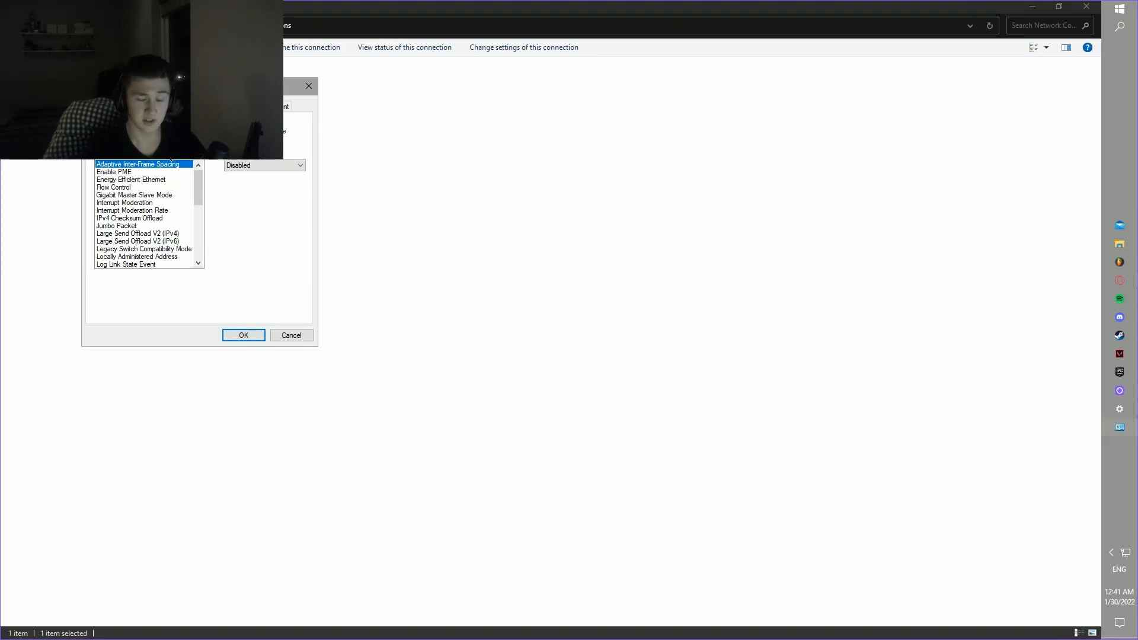
Review the adapter's advanced properties from Adaptive Inter-Frame Spacing through Interrupt Moderation Rate and IPv4 Checksum Offload
{"action": "left_click", "coordinate": [136, 171]}
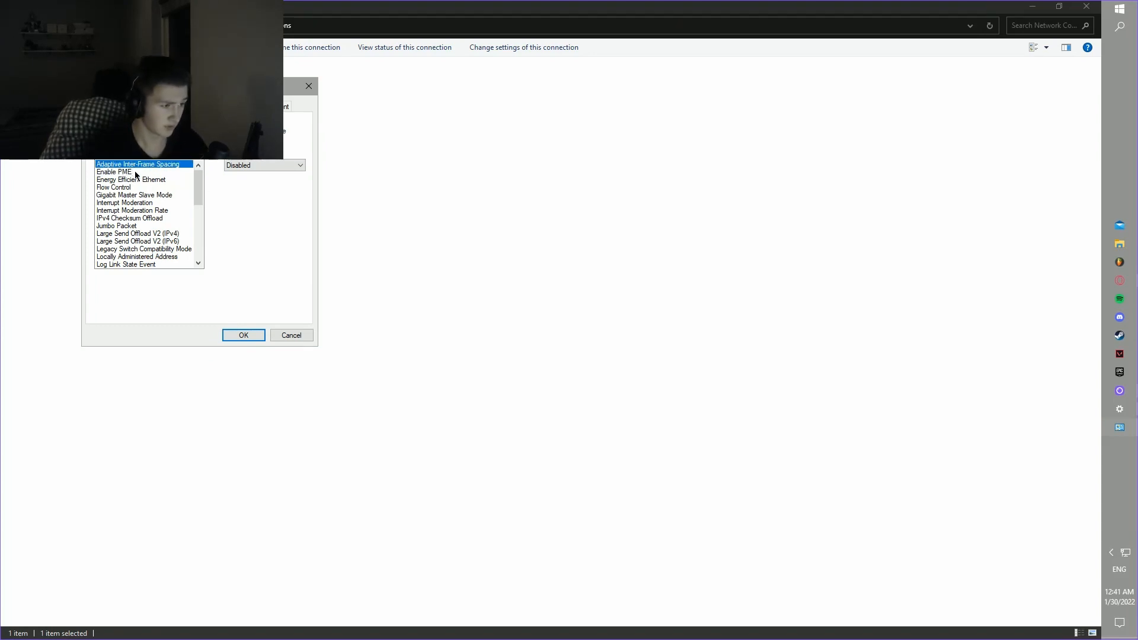
{"action": "left_click", "coordinate": [142, 163]}
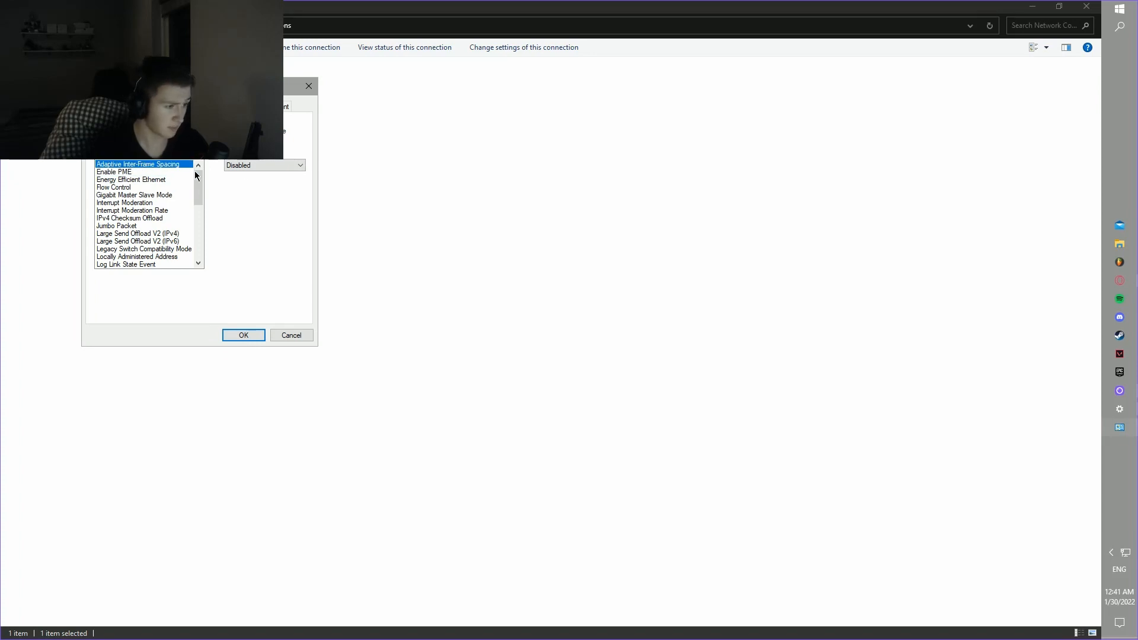
{"action": "left_click", "coordinate": [123, 173]}
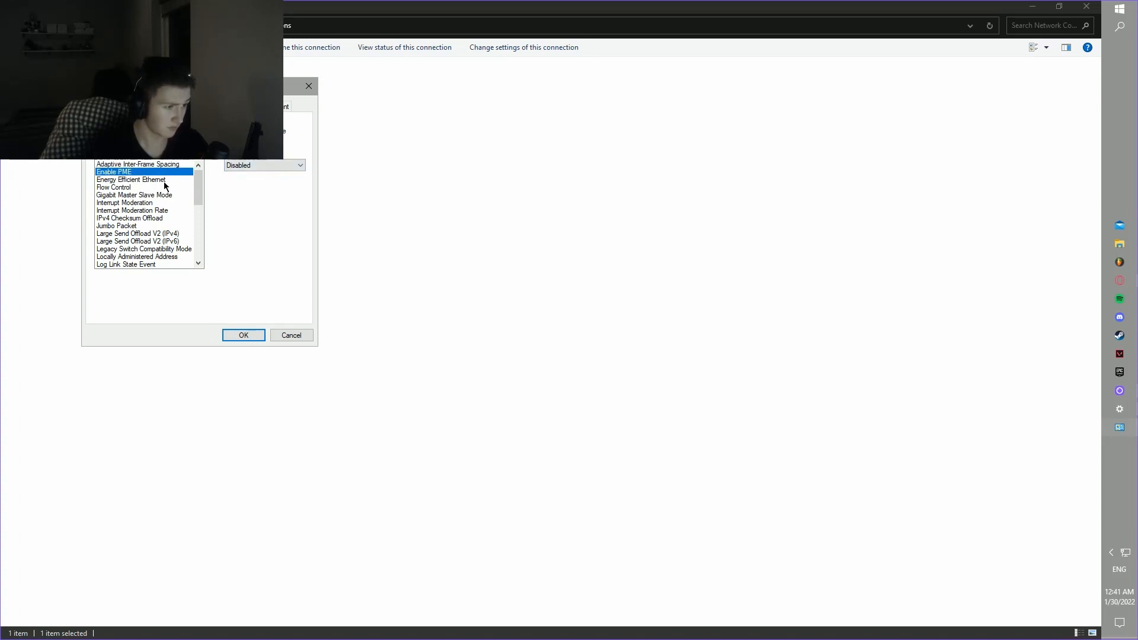
{"action": "left_click", "coordinate": [130, 180]}
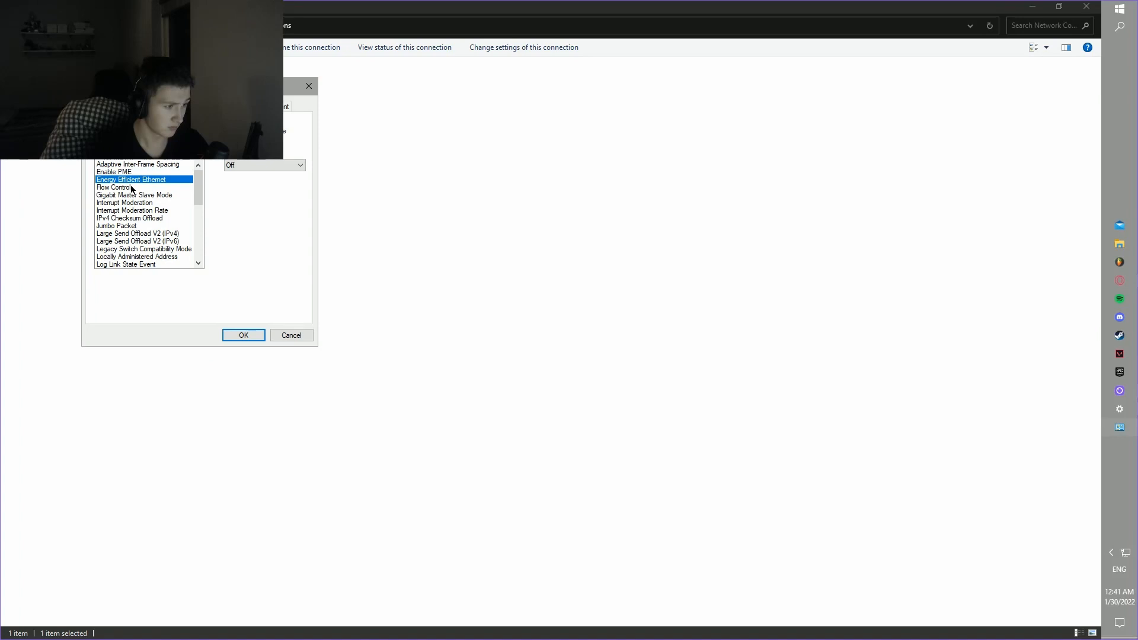
{"action": "left_click", "coordinate": [132, 187]}
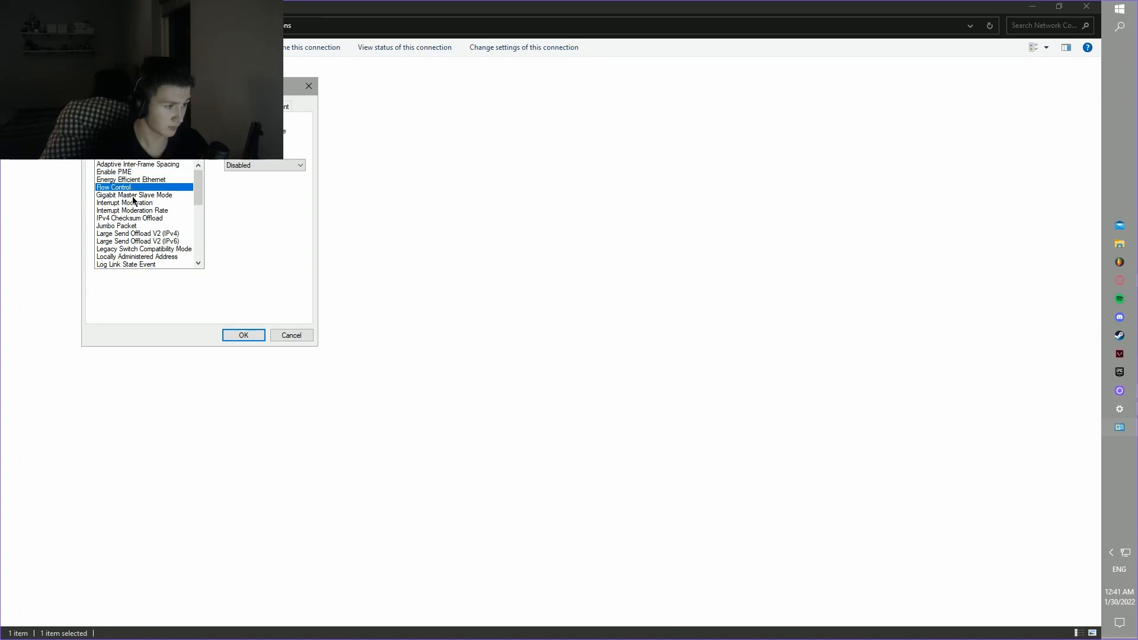
{"action": "left_click", "coordinate": [137, 195]}
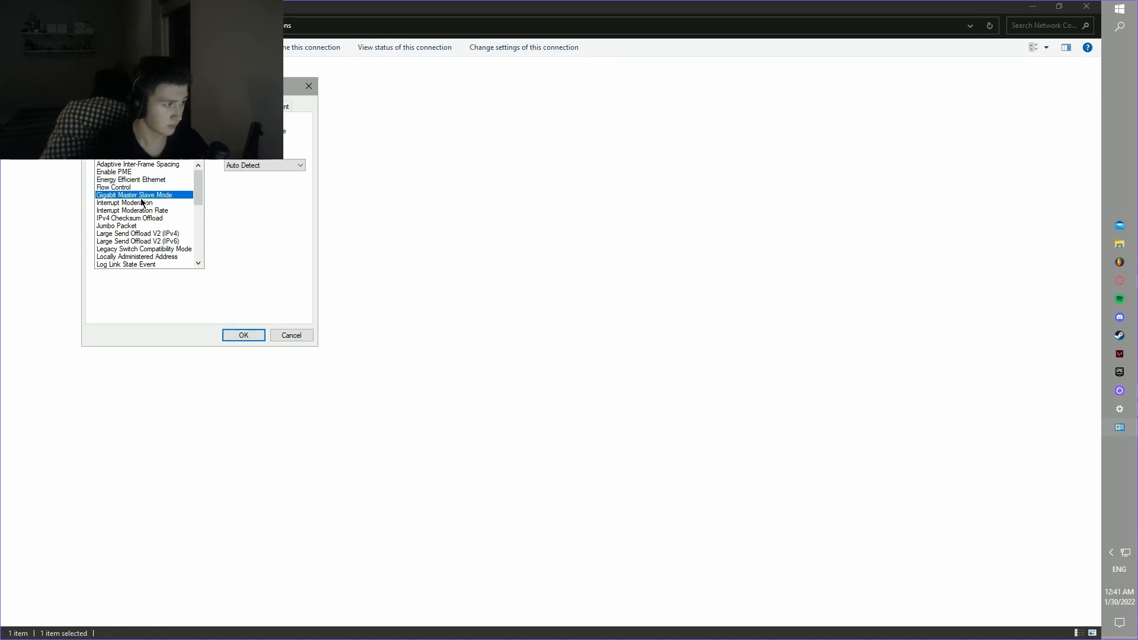
{"action": "left_click", "coordinate": [142, 203]}
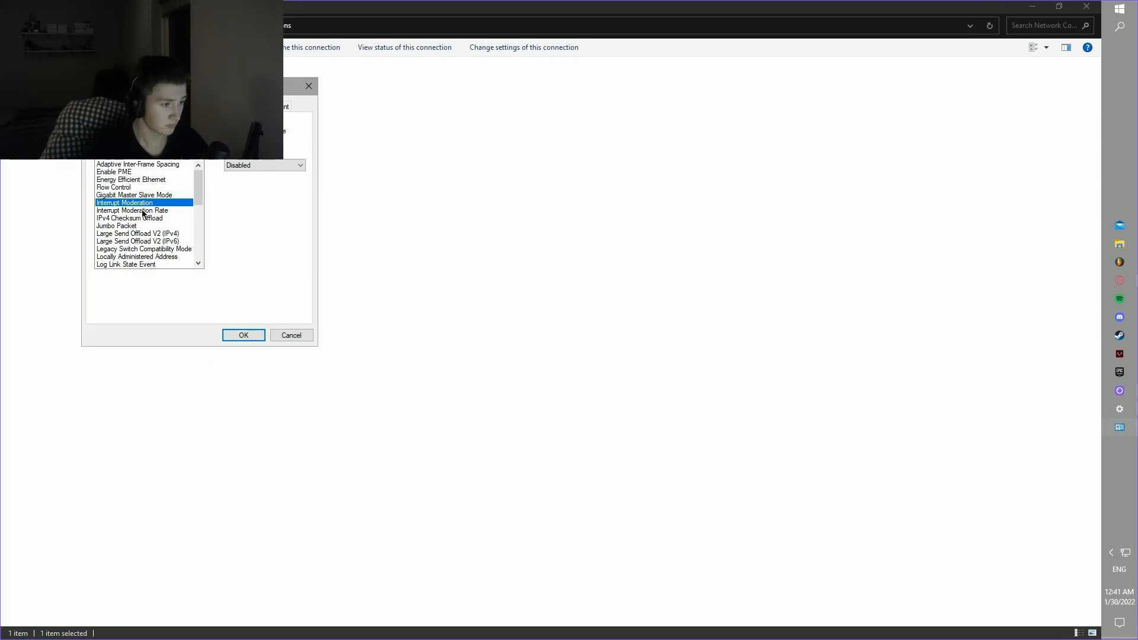
{"action": "left_click", "coordinate": [145, 212]}
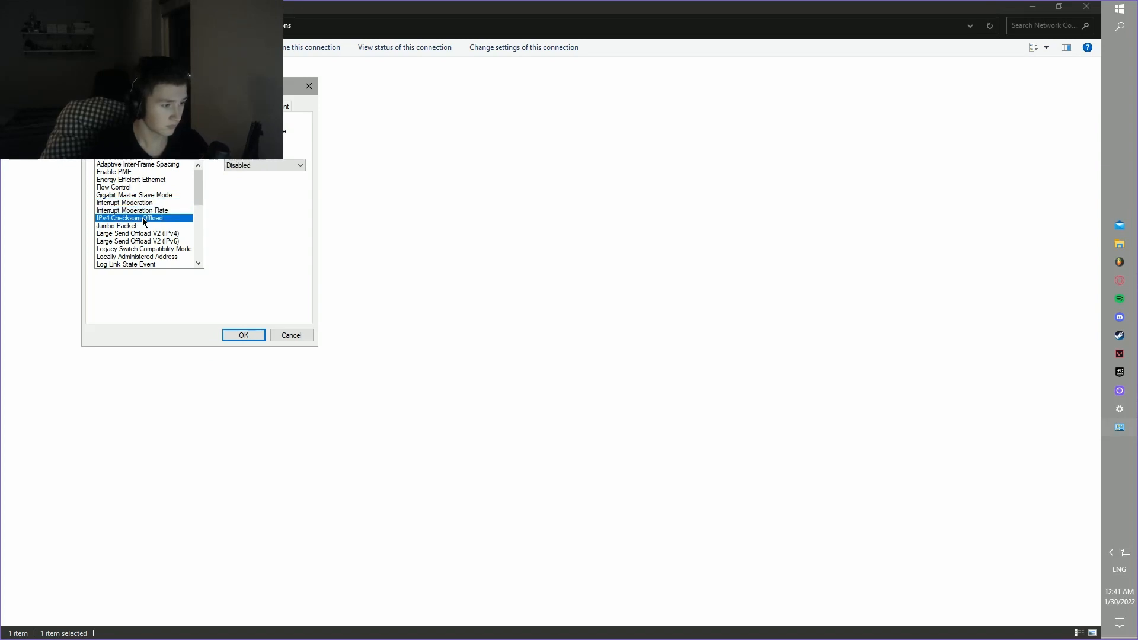
Review the advanced properties from Jumbo Packet and Large Send Offload through Locally Administered Address and Log Link State Event
{"action": "left_click", "coordinate": [140, 226]}
{"action": "left_click", "coordinate": [142, 234]}
{"action": "scroll", "coordinate": [141, 232], "scroll_direction": "down", "scroll_amount": 3}
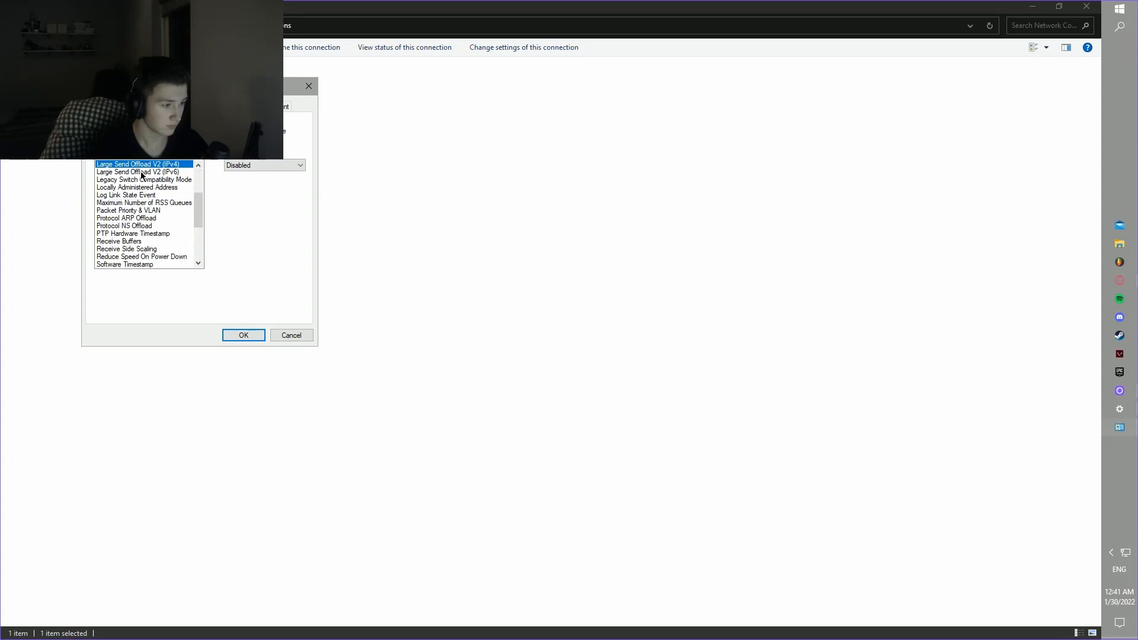
{"action": "left_click", "coordinate": [142, 172]}
{"action": "left_click", "coordinate": [146, 180]}
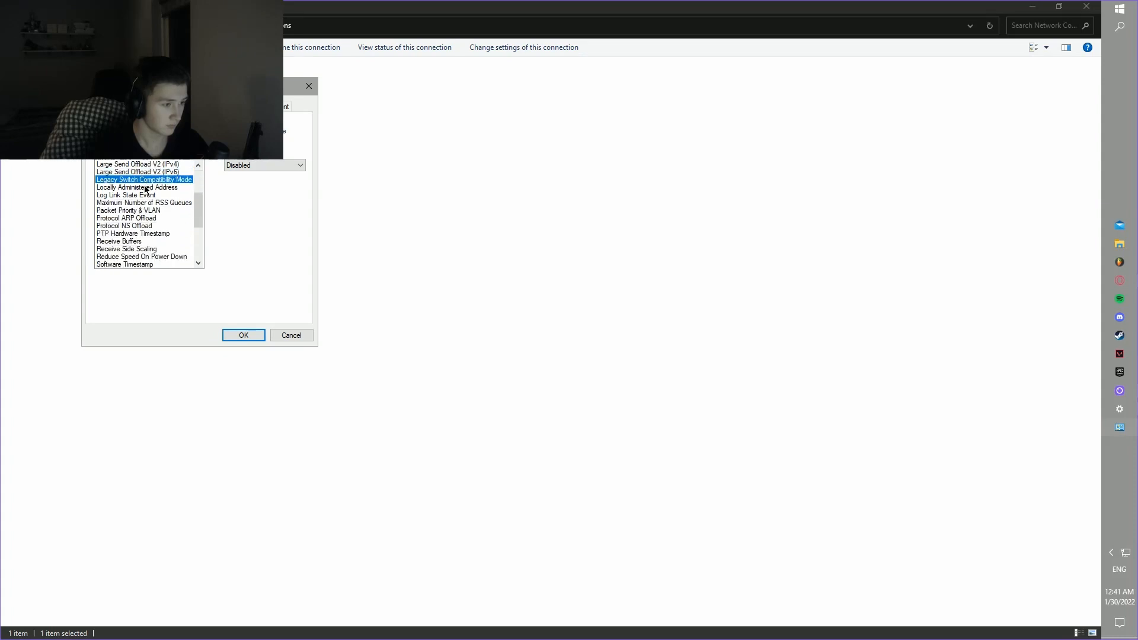
{"action": "left_click", "coordinate": [145, 188]}
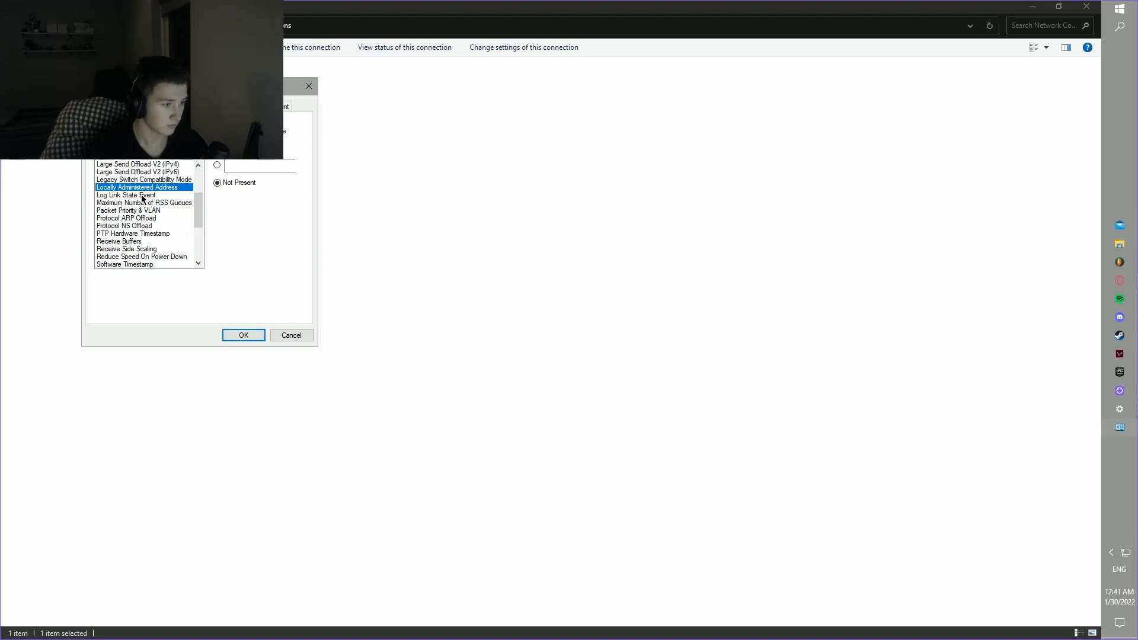
{"action": "left_click", "coordinate": [143, 196]}
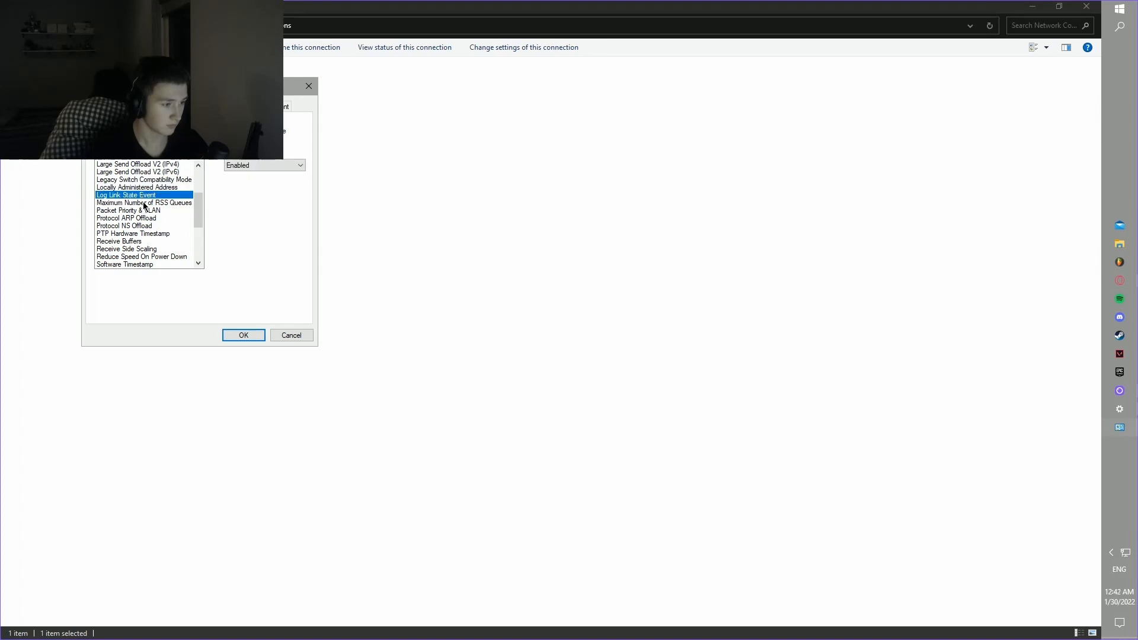
Check the CPU's logical processors in Task Manager and select 2 Queues for the adapter's Maximum Number of RSS Queues
{"action": "left_click", "coordinate": [144, 204]}
{"action": "left_click", "coordinate": [255, 165]}
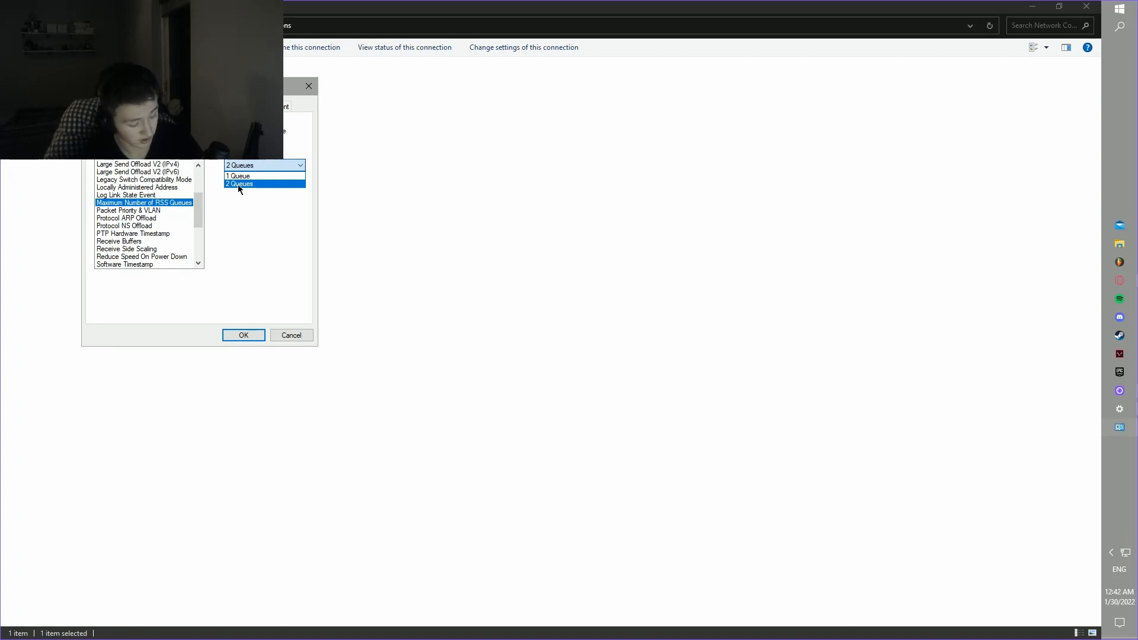
{"action": "key", "text": "ctrl+shift+Escape"}
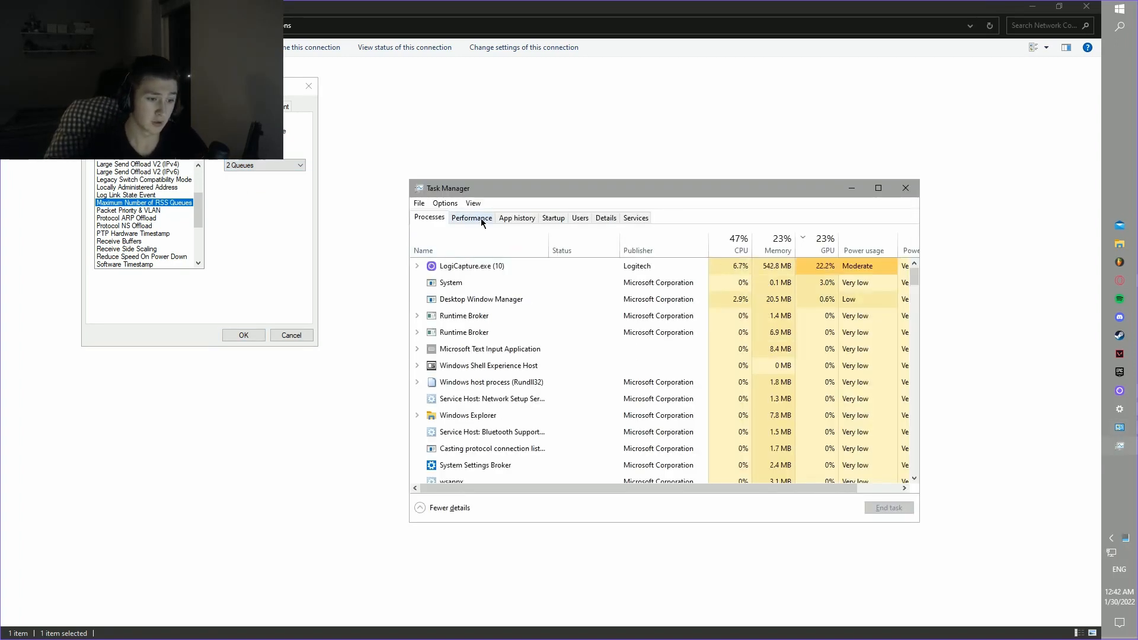
{"action": "left_click", "coordinate": [482, 219]}
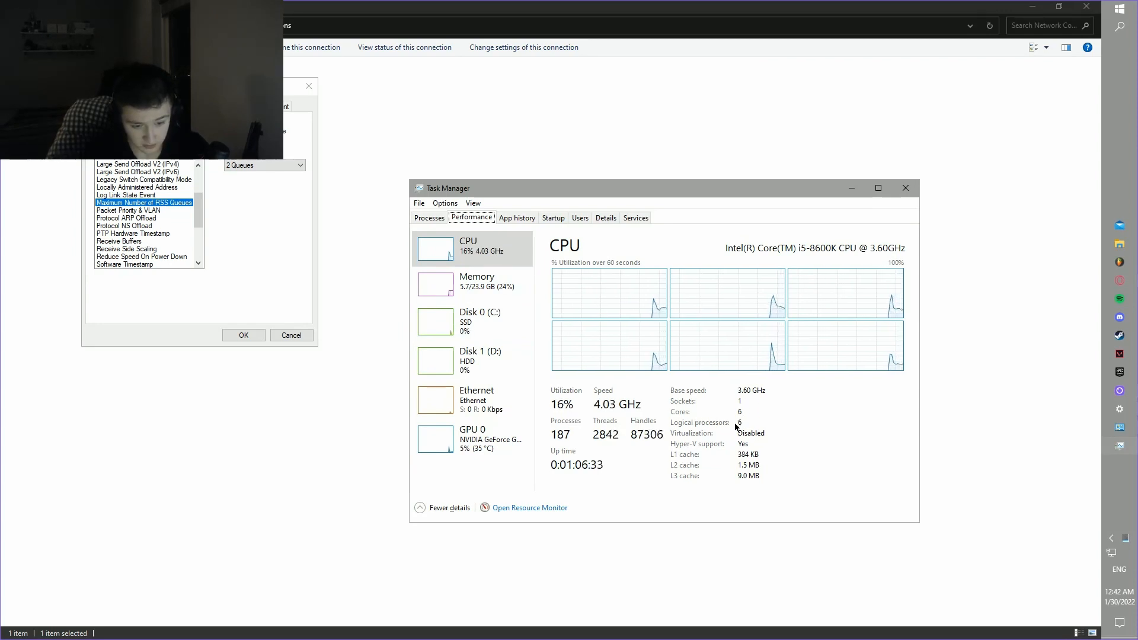
{"action": "left_click", "coordinate": [906, 188]}
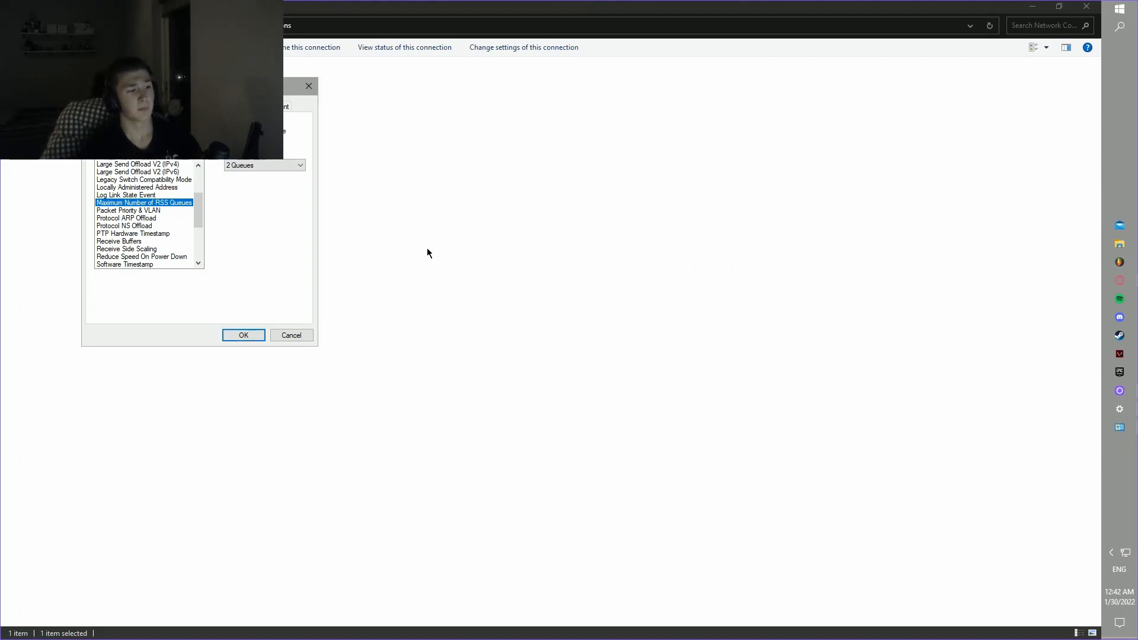
{"action": "left_click", "coordinate": [265, 166]}
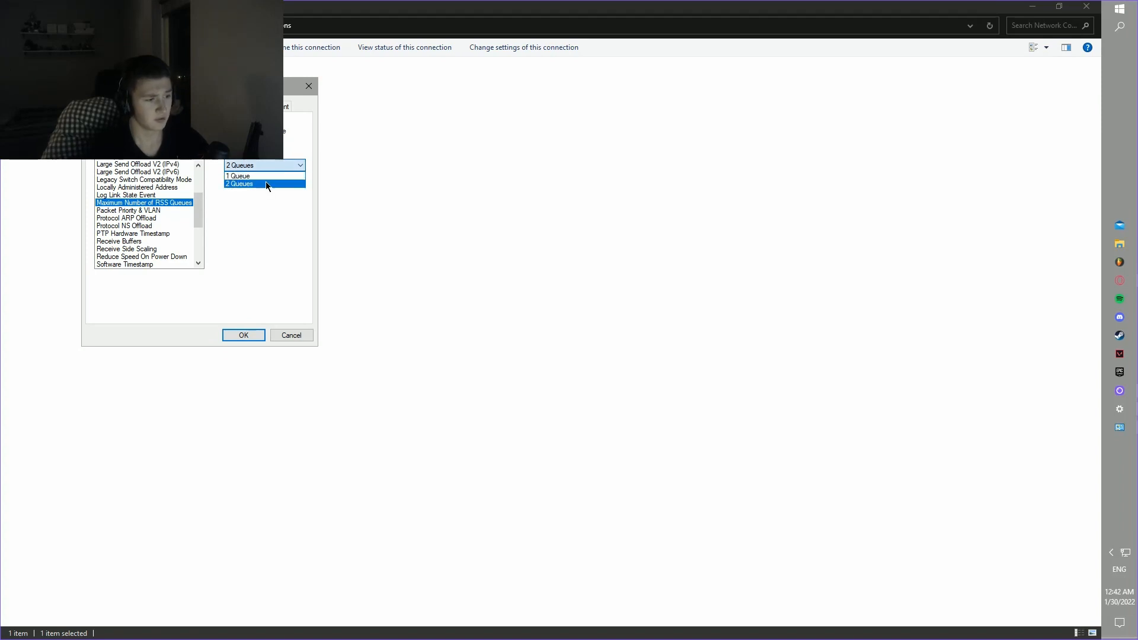
{"action": "left_click", "coordinate": [265, 182]}
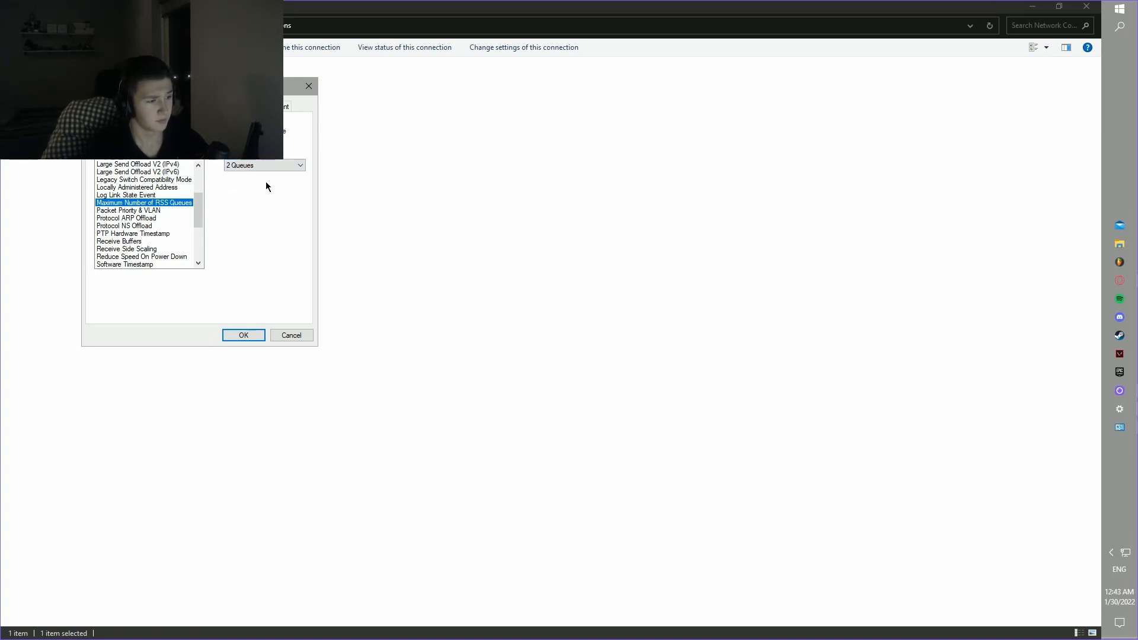
Review the advanced properties from Packet Priority & VLAN and its options through PTP Hardware Timestamp and Receive Buffers
{"action": "left_click", "coordinate": [169, 211]}
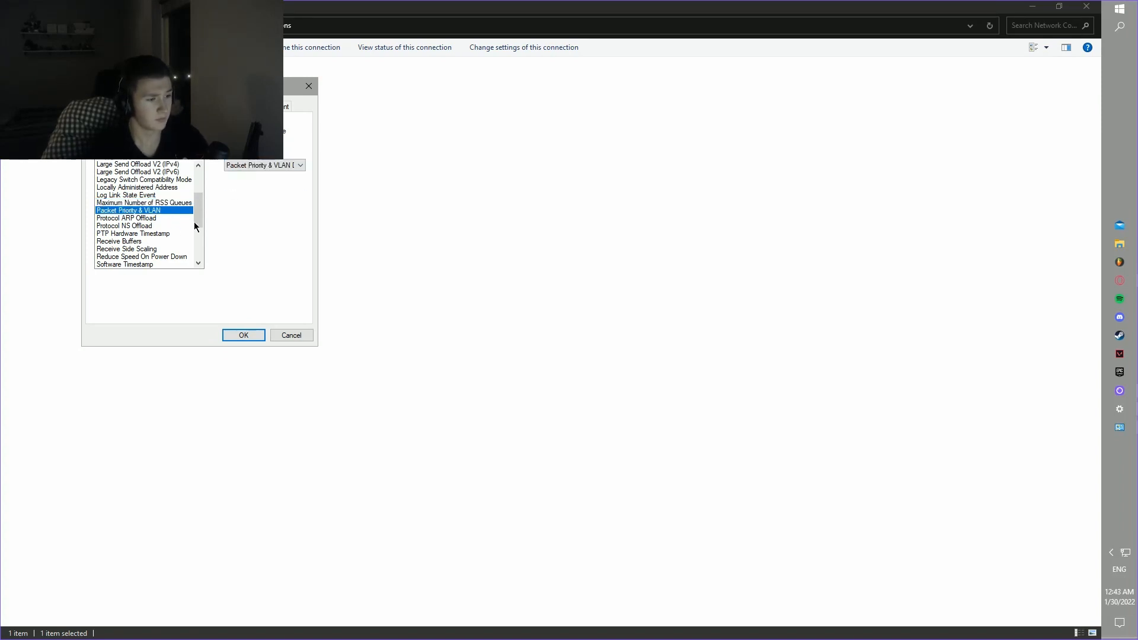
{"action": "left_click", "coordinate": [254, 165]}
{"action": "left_click", "coordinate": [253, 167]}
{"action": "left_click", "coordinate": [142, 219]}
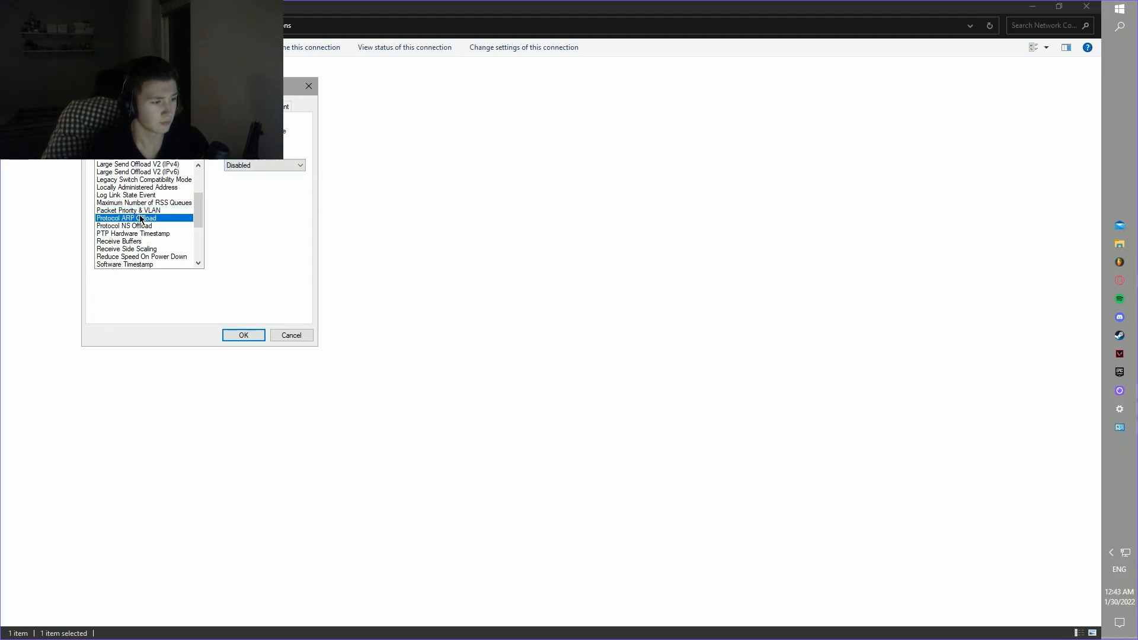
{"action": "left_click", "coordinate": [145, 227]}
{"action": "scroll", "coordinate": [147, 223], "scroll_direction": "down", "scroll_amount": 2}
{"action": "left_click", "coordinate": [151, 189]}
{"action": "left_click", "coordinate": [151, 197]}
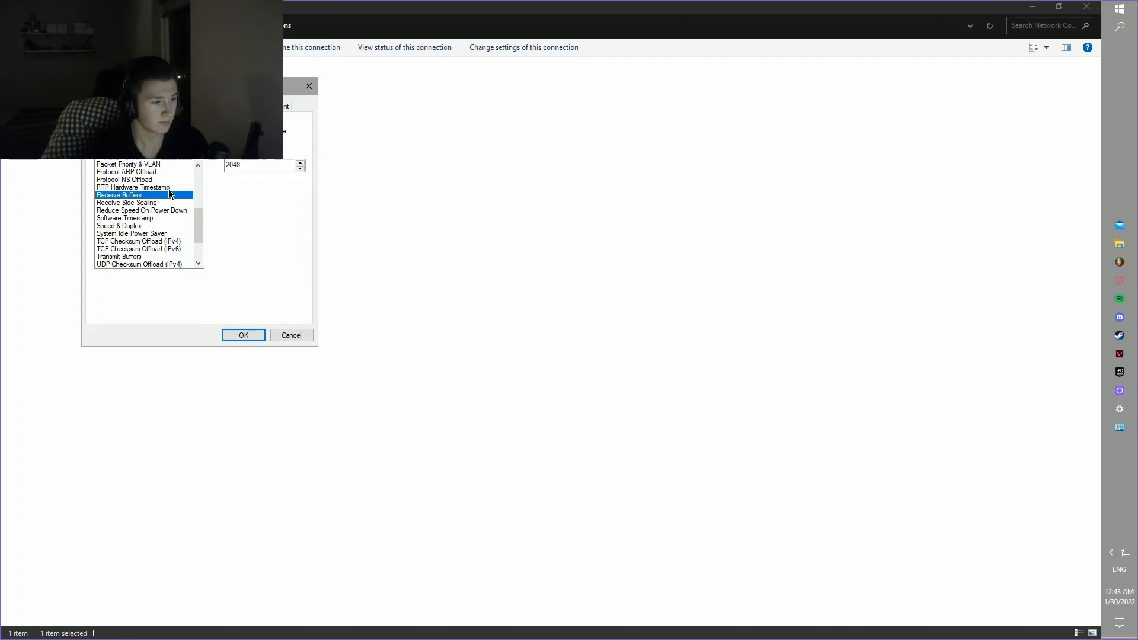
Review the advanced properties from Receive Side Scaling through Speed & Duplex, System Idle Power Saver, TCP Checksum Offload and Transmit Buffers
{"action": "left_click", "coordinate": [157, 203]}
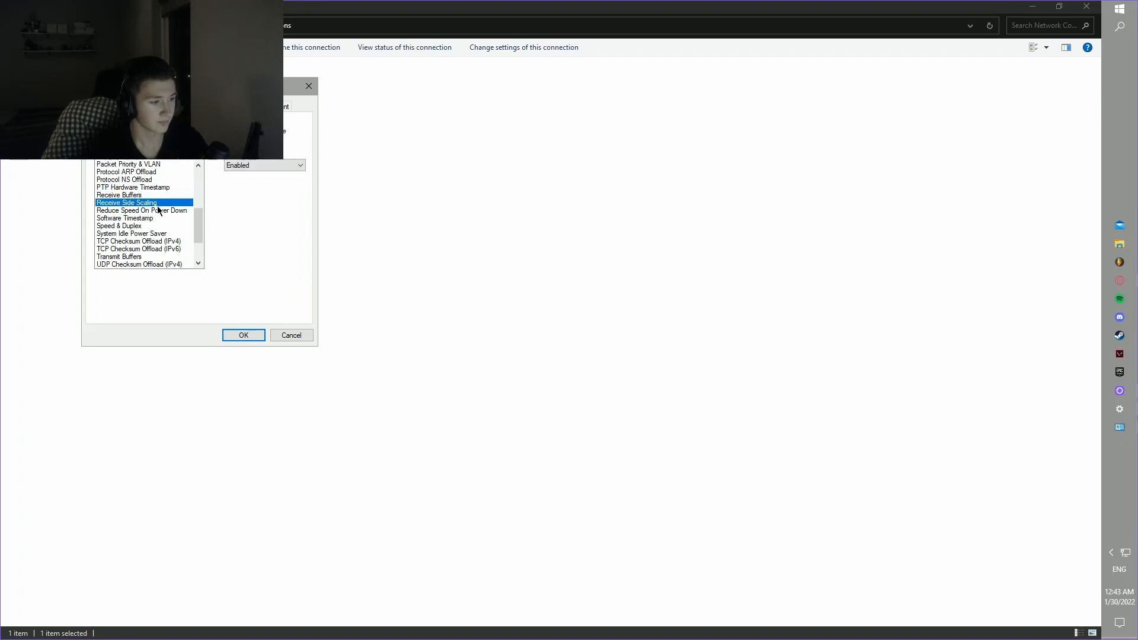
{"action": "left_click", "coordinate": [159, 211]}
{"action": "left_click", "coordinate": [157, 219]}
{"action": "scroll", "coordinate": [153, 221], "scroll_direction": "down", "scroll_amount": 1}
{"action": "left_click", "coordinate": [152, 204]}
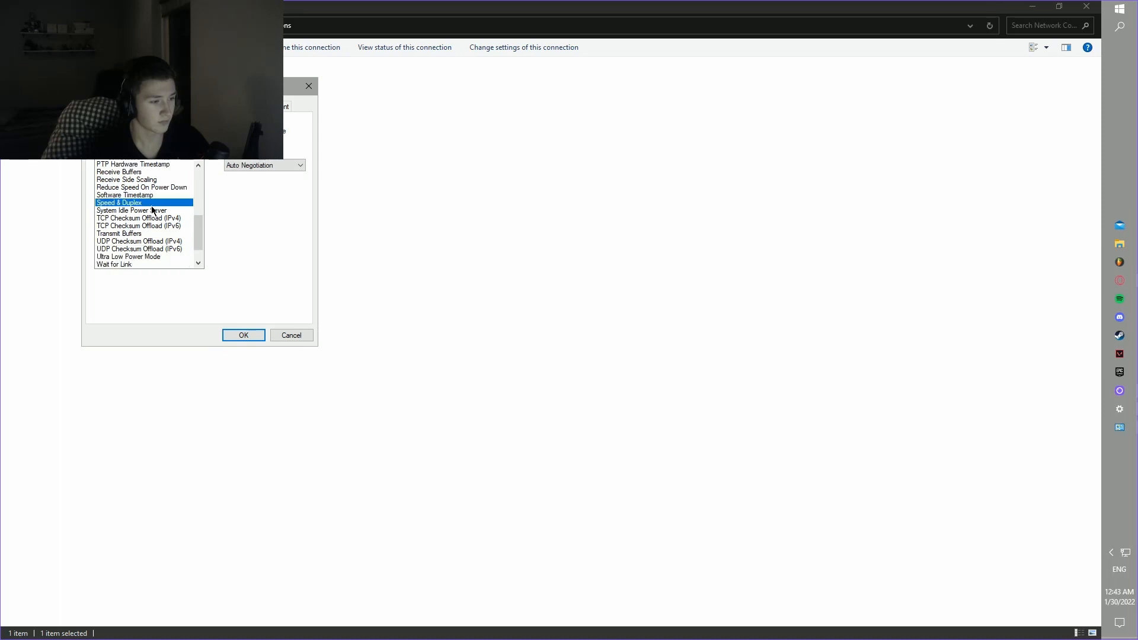
{"action": "left_click", "coordinate": [153, 211]}
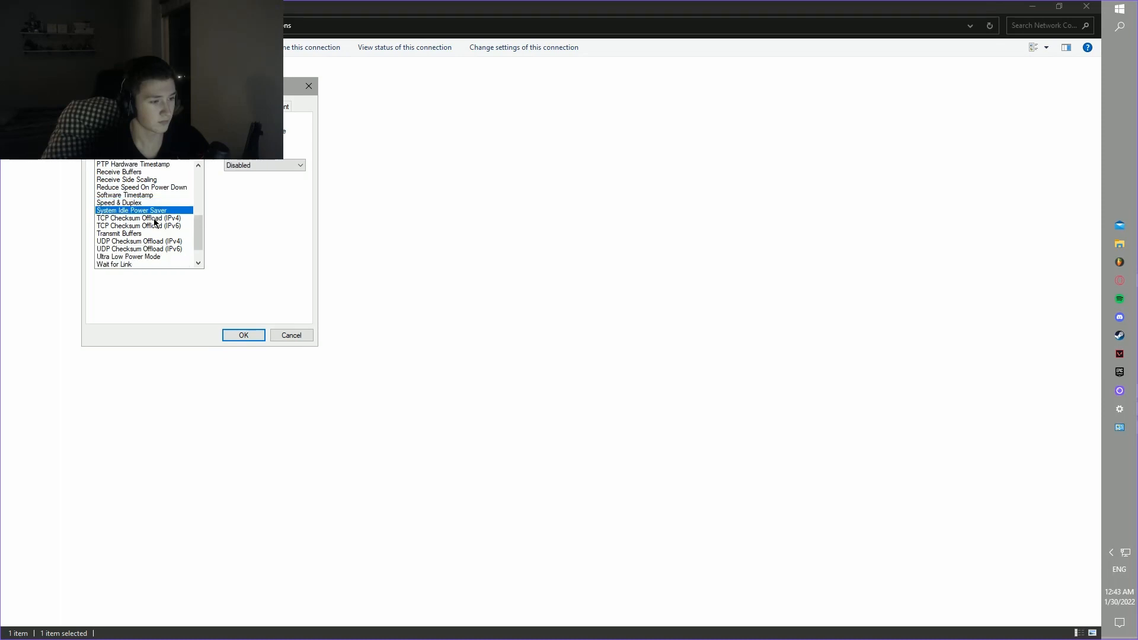
{"action": "left_click", "coordinate": [155, 219]}
{"action": "left_click", "coordinate": [156, 227]}
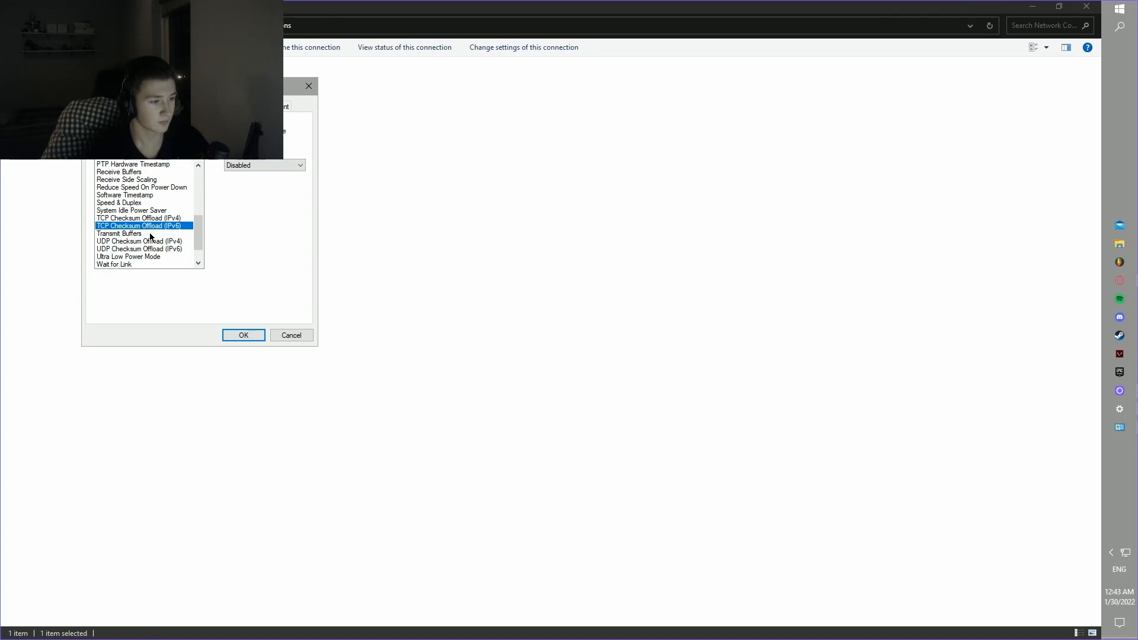
{"action": "left_click", "coordinate": [151, 235]}
{"action": "scroll", "coordinate": [152, 240], "scroll_direction": "down", "scroll_amount": 1}
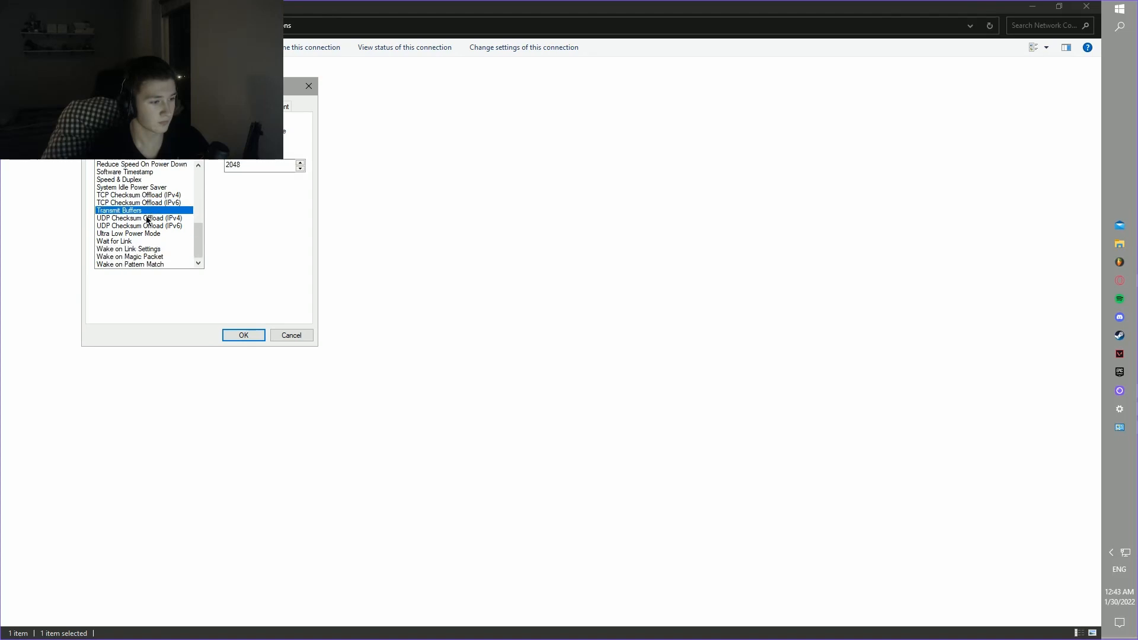
Review the advanced properties from UDP Checksum Offload through Wake on Pattern Match, then close the adapter dialog and the Network Connections window
{"action": "left_click", "coordinate": [148, 218]}
{"action": "left_click", "coordinate": [153, 228]}
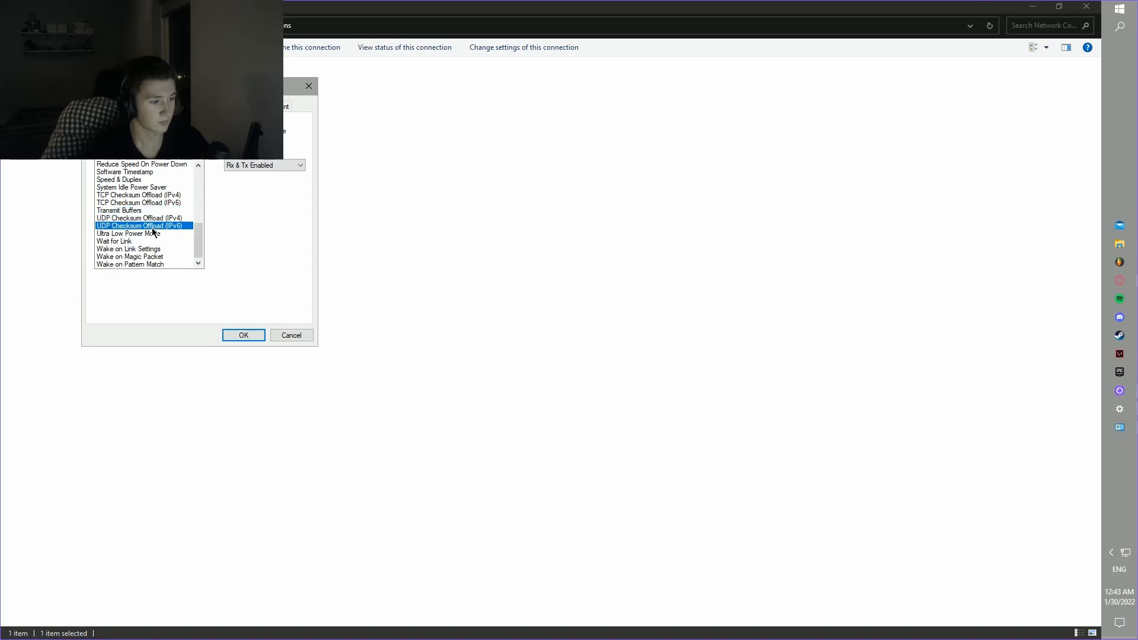
{"action": "left_click", "coordinate": [152, 235]}
{"action": "left_click", "coordinate": [144, 242]}
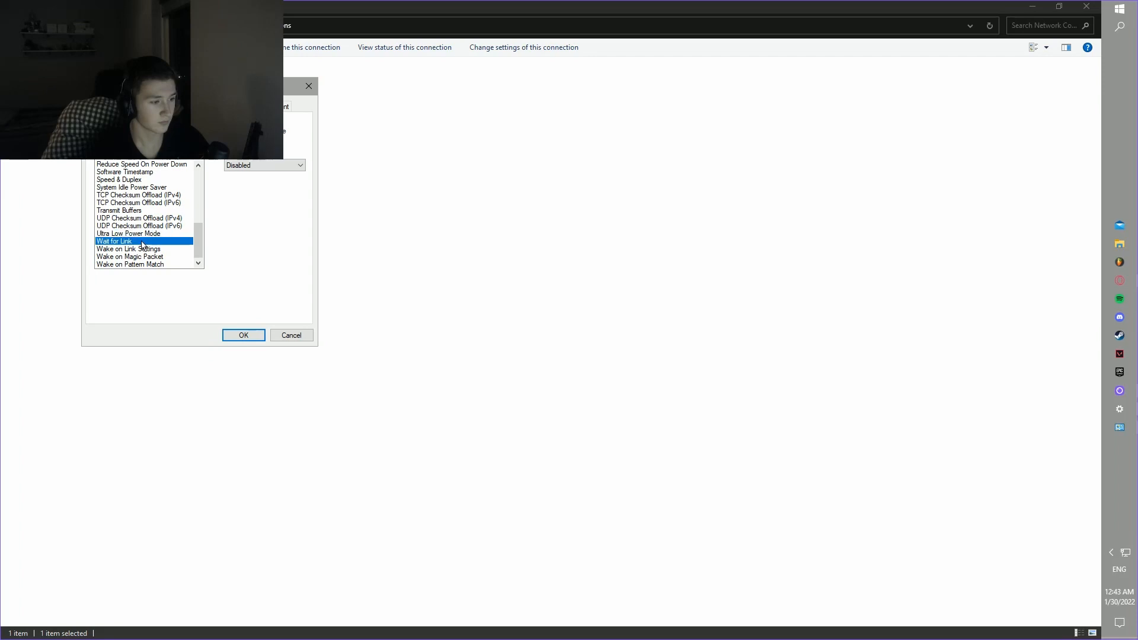
{"action": "left_click", "coordinate": [146, 250]}
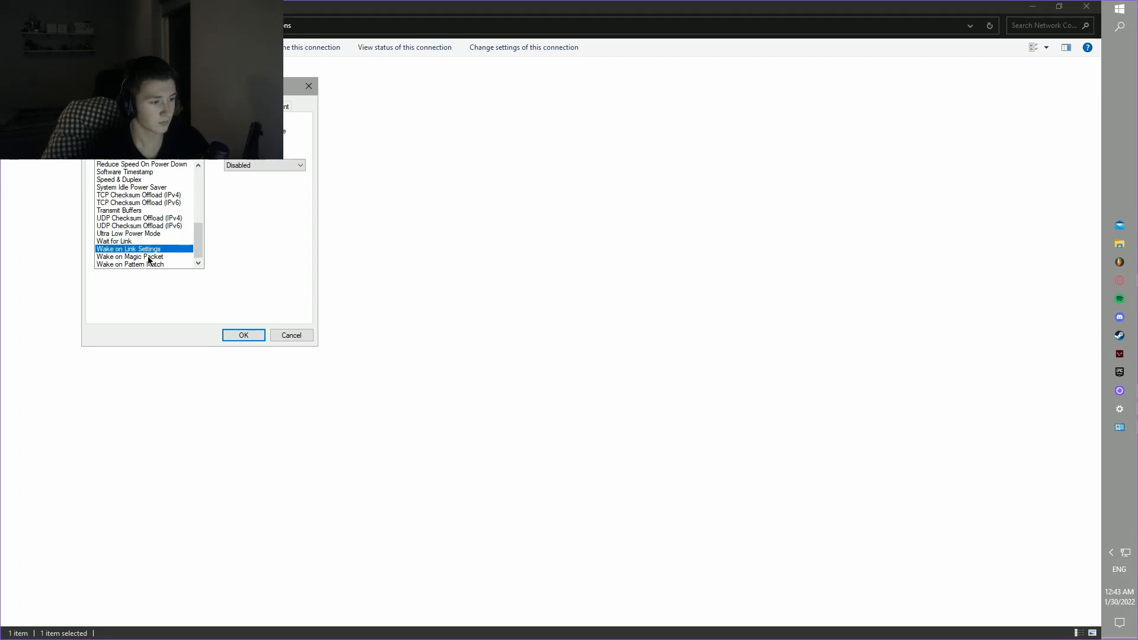
{"action": "left_click", "coordinate": [149, 258]}
{"action": "left_click", "coordinate": [152, 265]}
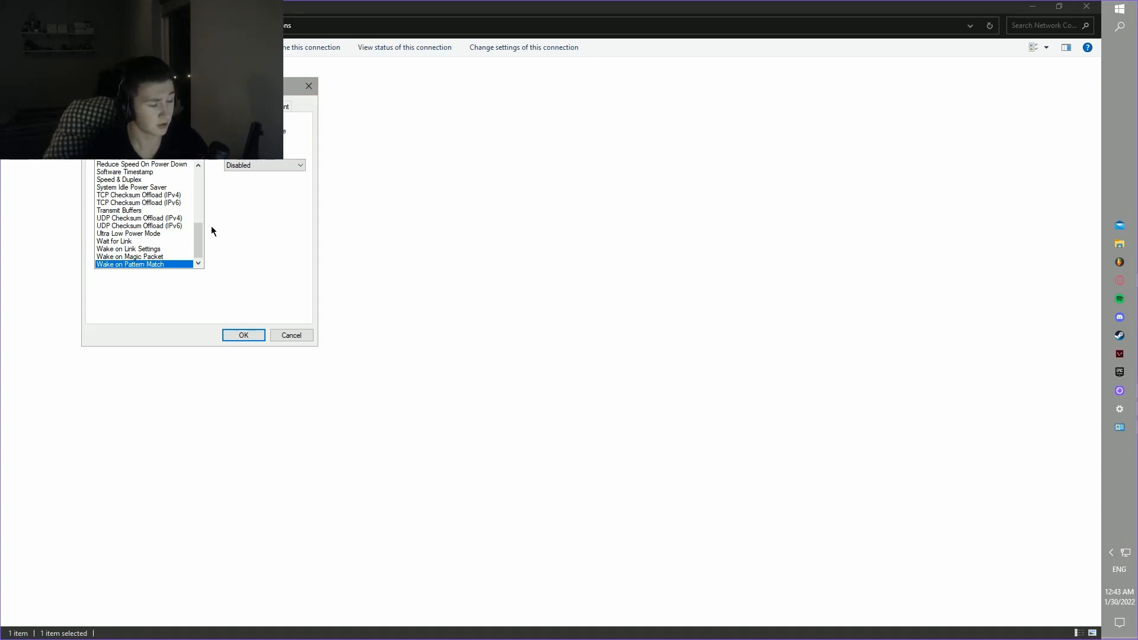
{"action": "left_click", "coordinate": [309, 86]}
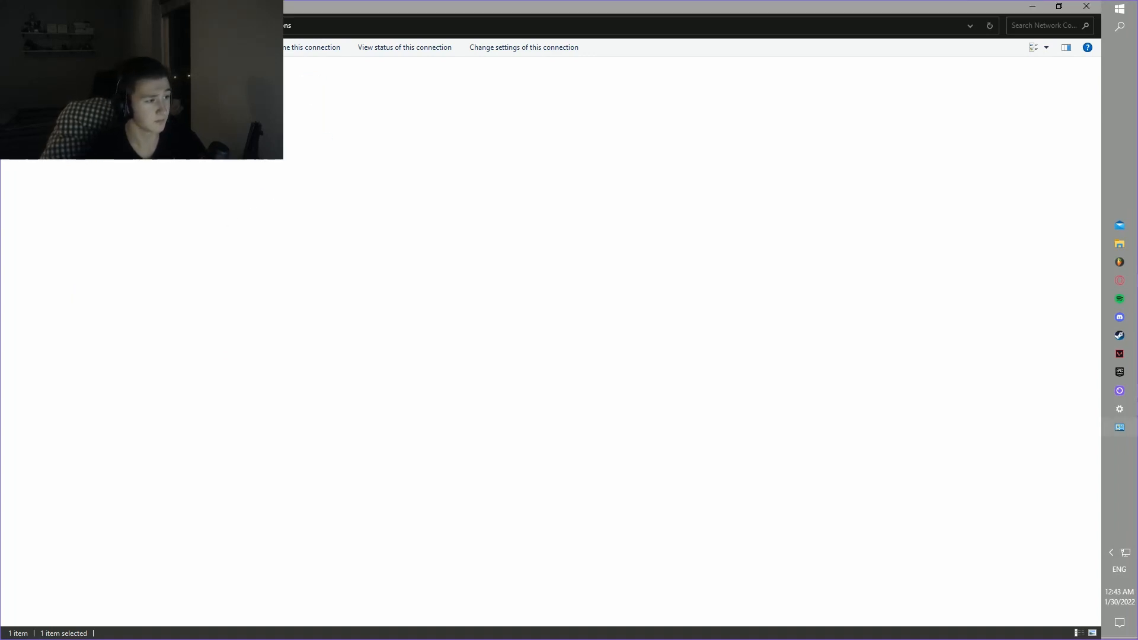
{"action": "left_click", "coordinate": [1093, 5]}
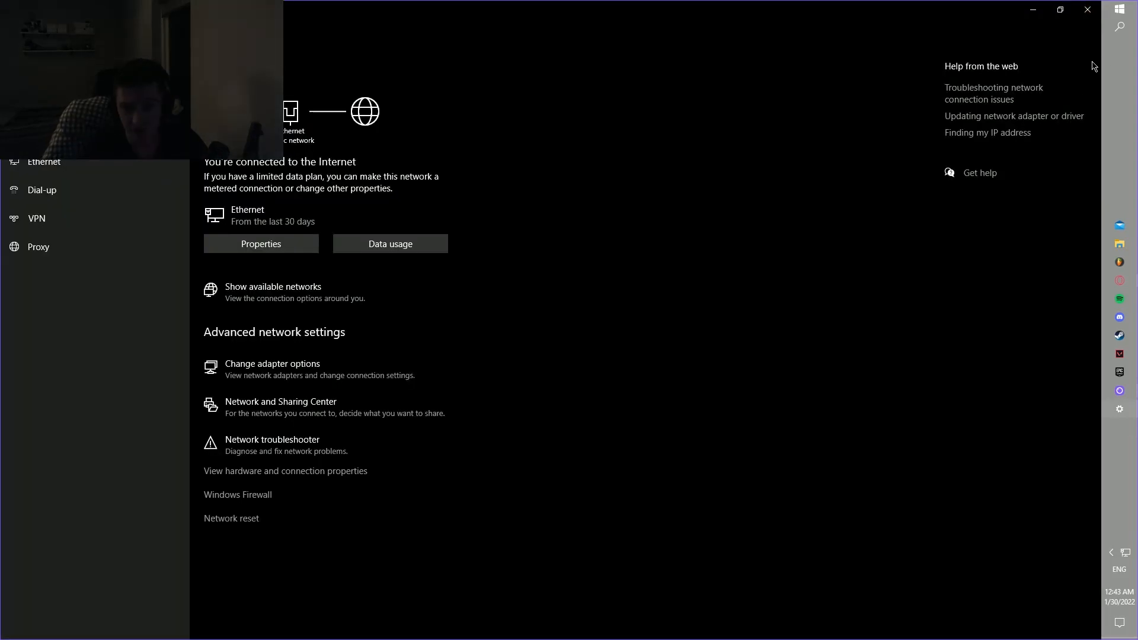
Search Windows for "appe" and open Adjust the appearance and performance of Windows
{"action": "left_click", "coordinate": [1122, 29]}
{"action": "type", "text": "appera"}
{"action": "key", "text": "BackSpace"}
{"action": "key", "text": "BackSpace"}
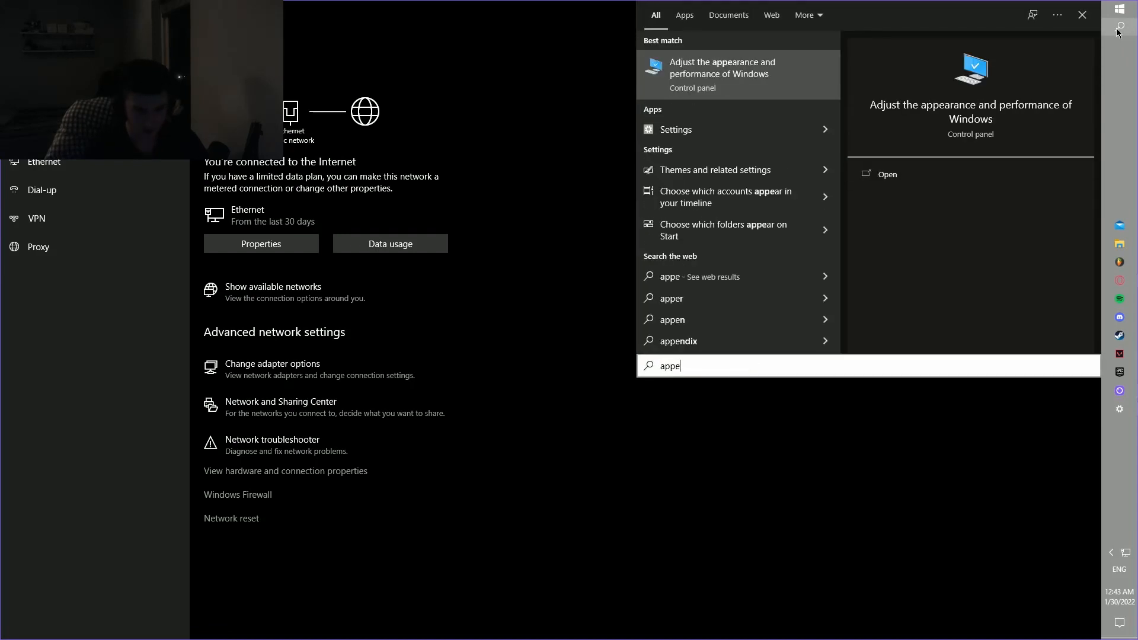
{"action": "left_click", "coordinate": [753, 80]}
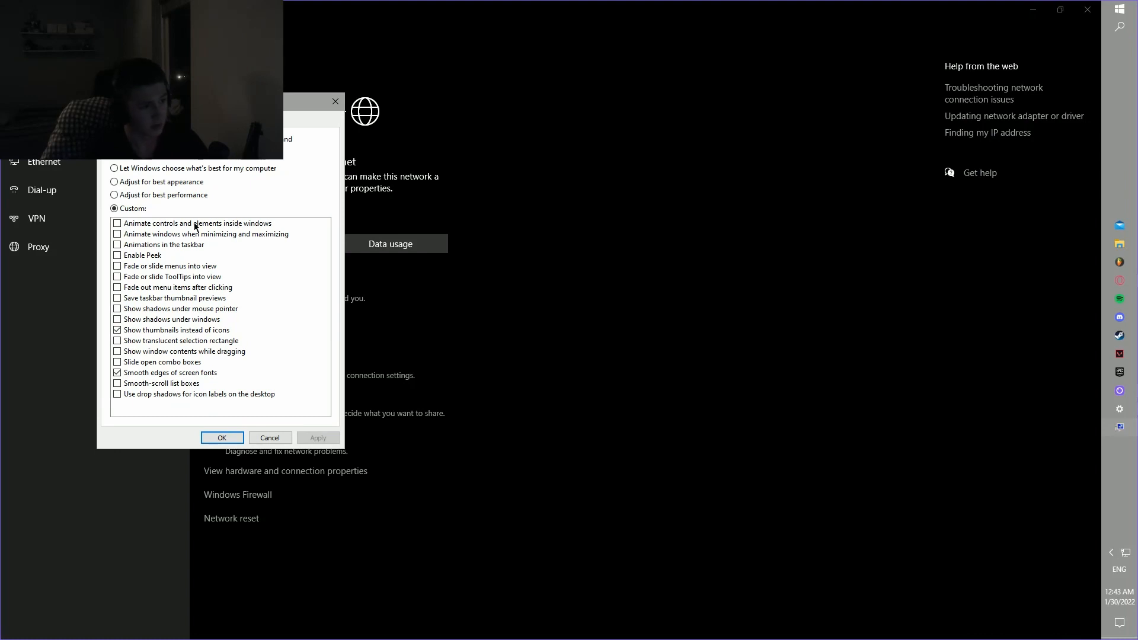
Choose Adjust for best performance, re-enable Show thumbnails instead of icons and Smooth edges of screen fonts, and close the dialog without applying
{"action": "left_click", "coordinate": [115, 195]}
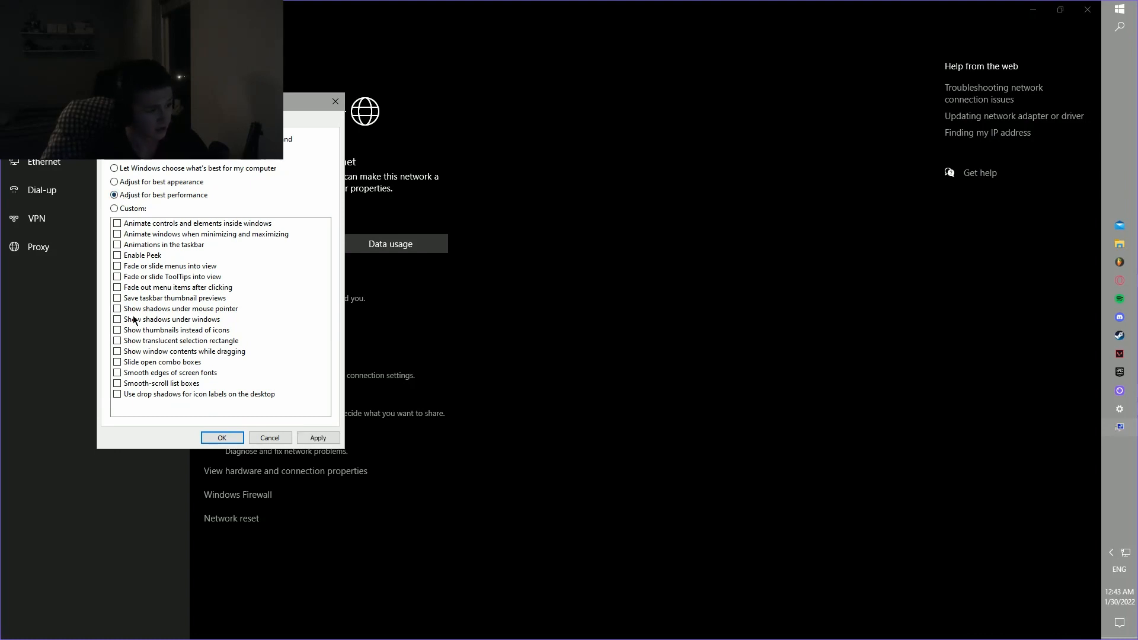
{"action": "left_click", "coordinate": [116, 330]}
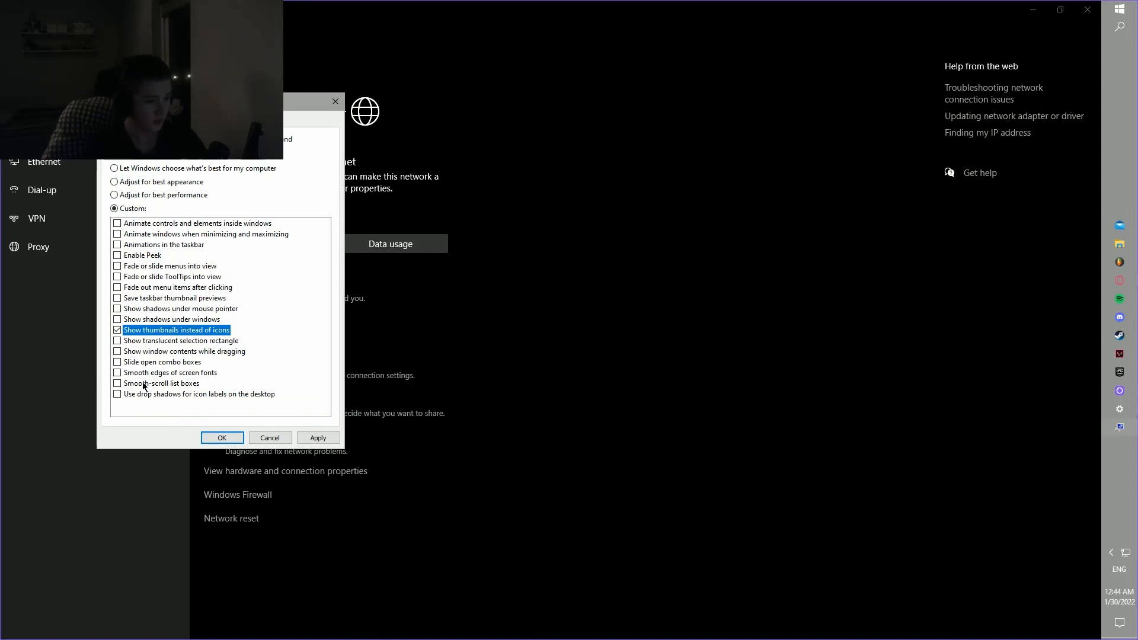
{"action": "left_click", "coordinate": [120, 373]}
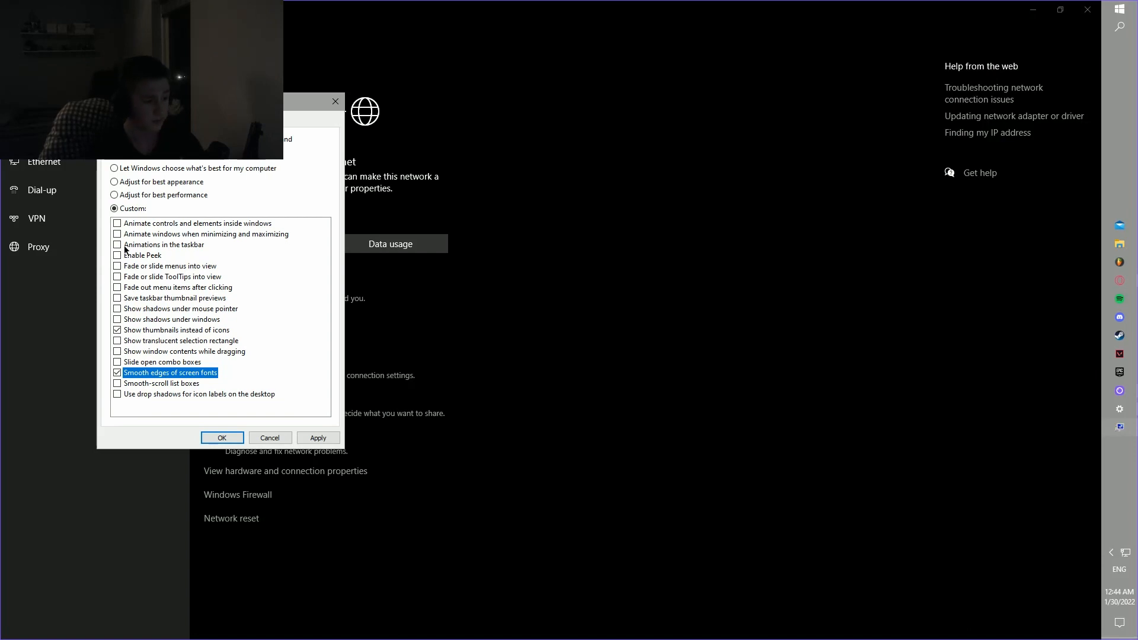
{"action": "left_click", "coordinate": [335, 102]}
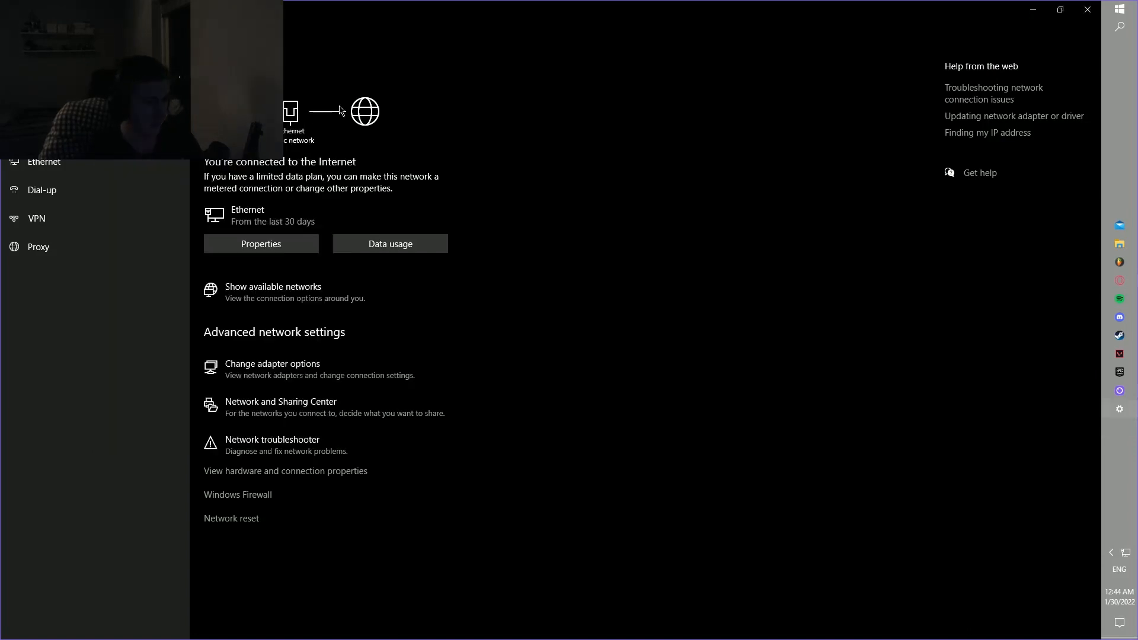
Review the VPN and Proxy pages of Network & Internet, and return to the Settings home page
{"action": "left_click", "coordinate": [122, 195]}
{"action": "left_click", "coordinate": [113, 227]}
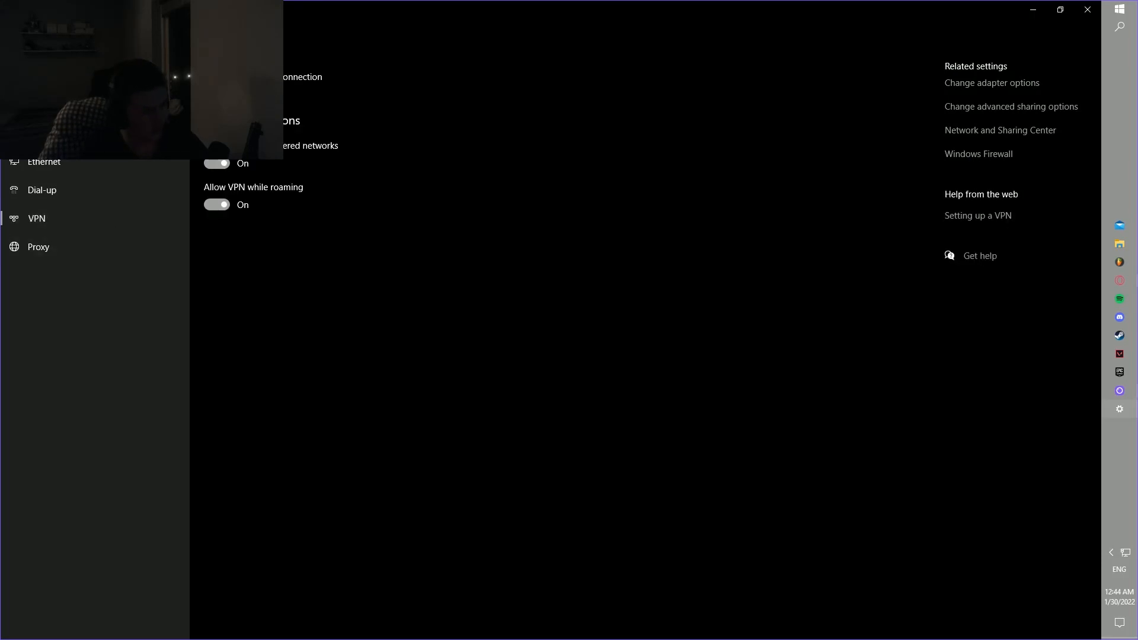
{"action": "left_click", "coordinate": [98, 253]}
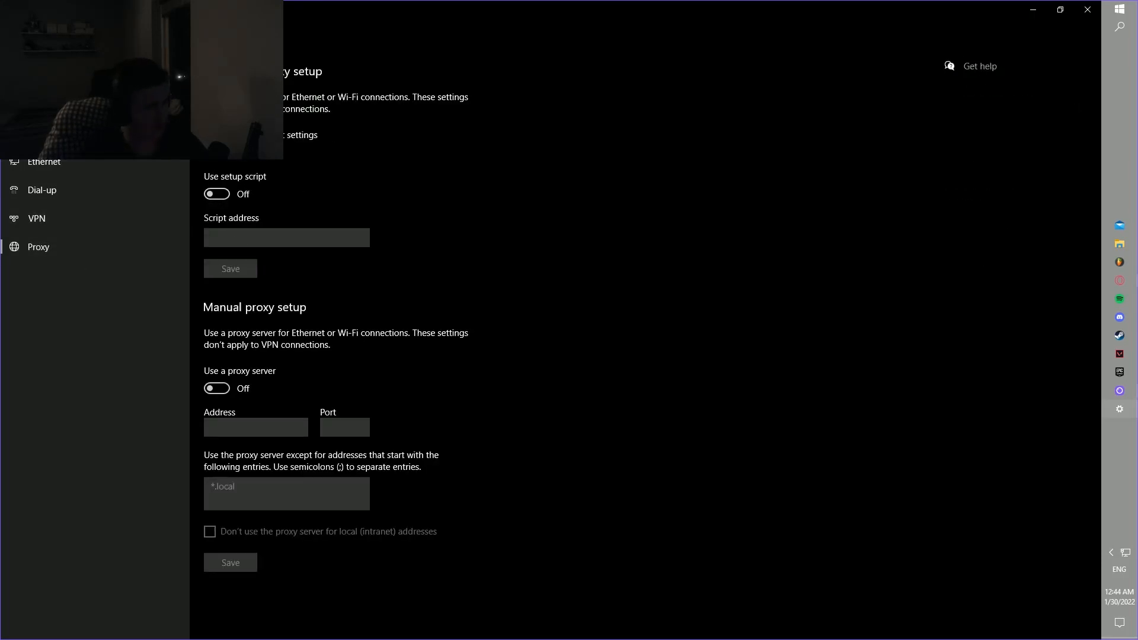
{"action": "left_click", "coordinate": [35, 43]}
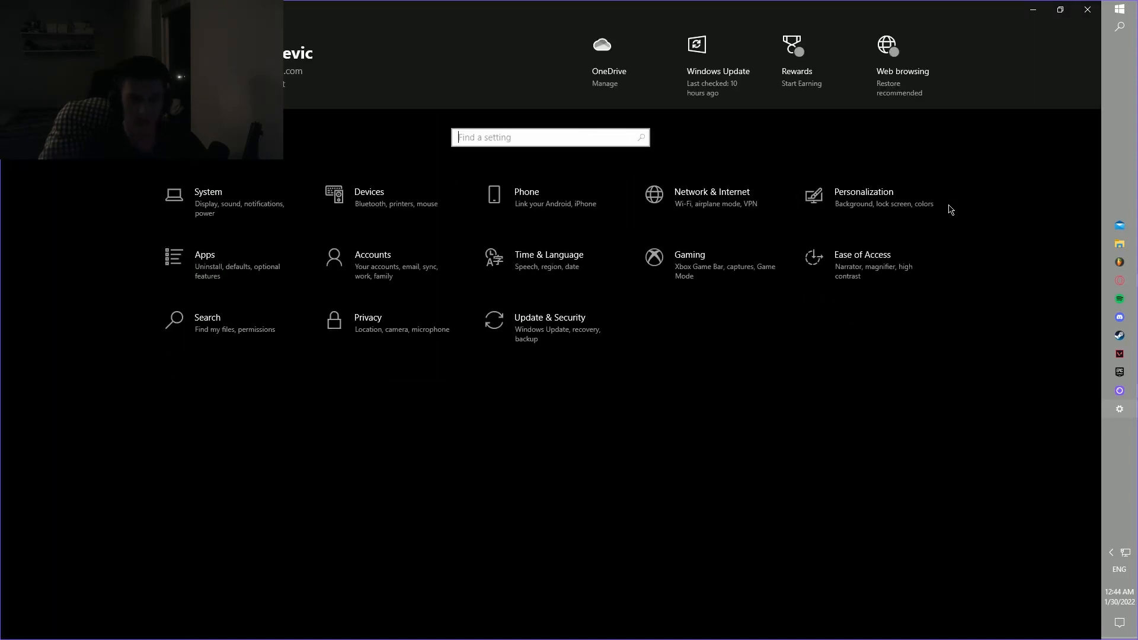
{"action": "left_click", "coordinate": [699, 207]}
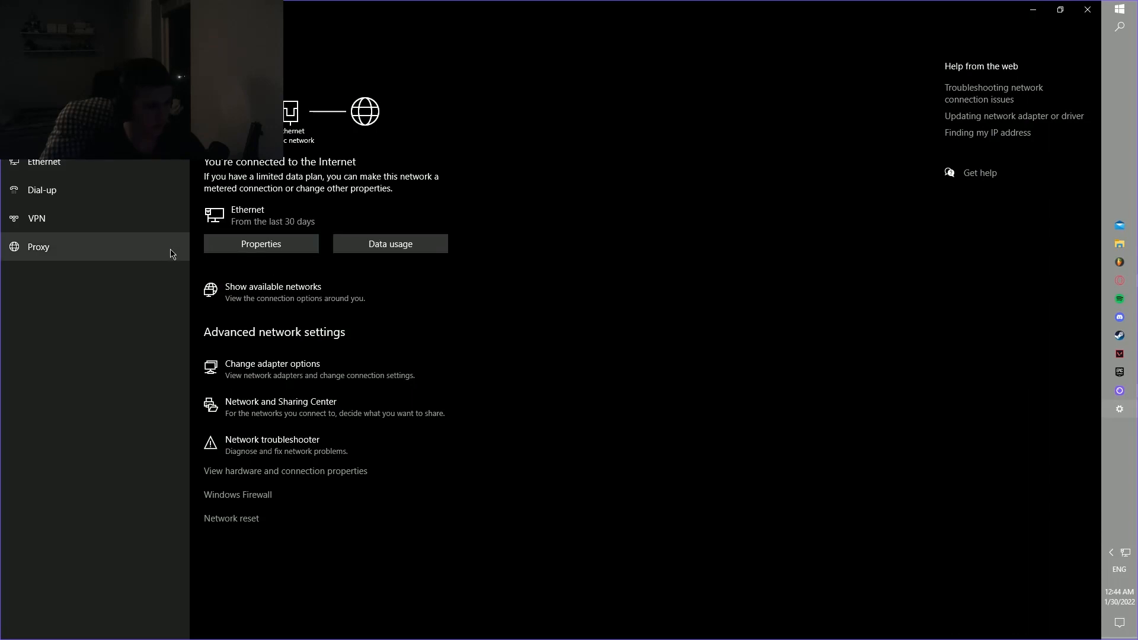
{"action": "key", "text": "alt+Left"}
Open Personalization and review the Colors settings, including transparency effects and accent color options
{"action": "left_click", "coordinate": [863, 199]}
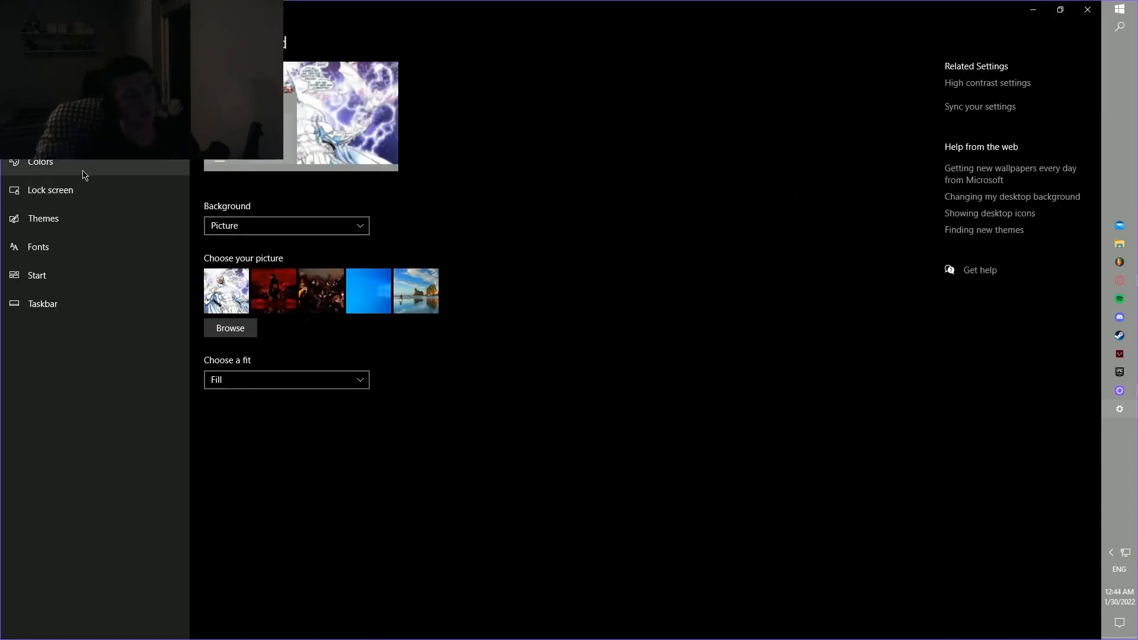
{"action": "left_click", "coordinate": [97, 166]}
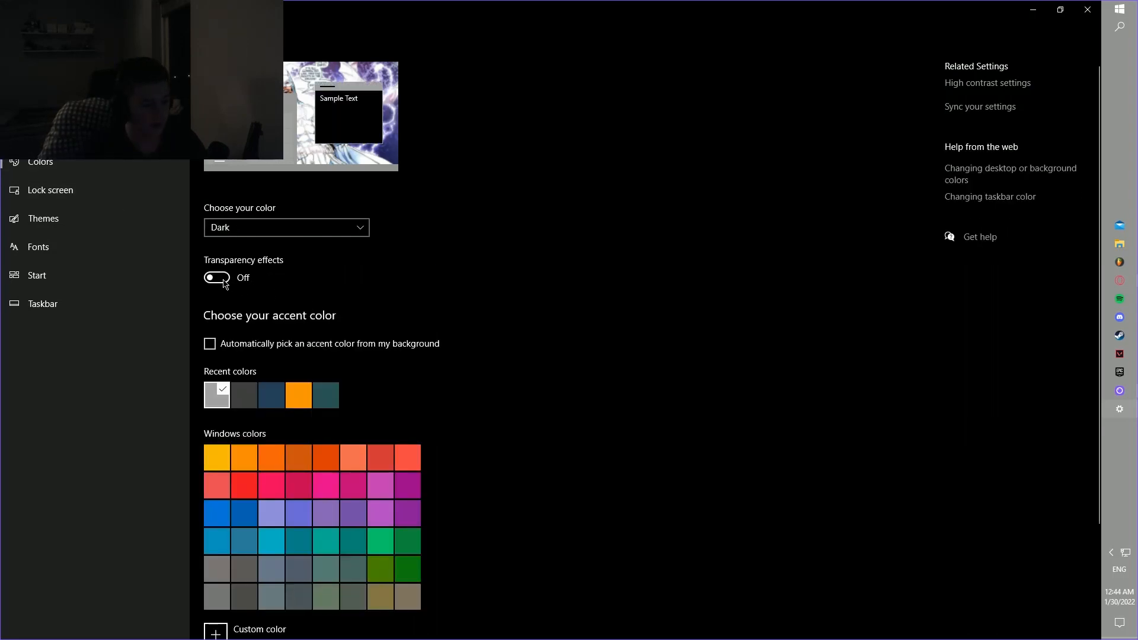
{"action": "scroll", "coordinate": [212, 344], "scroll_direction": "down", "scroll_amount": 3}
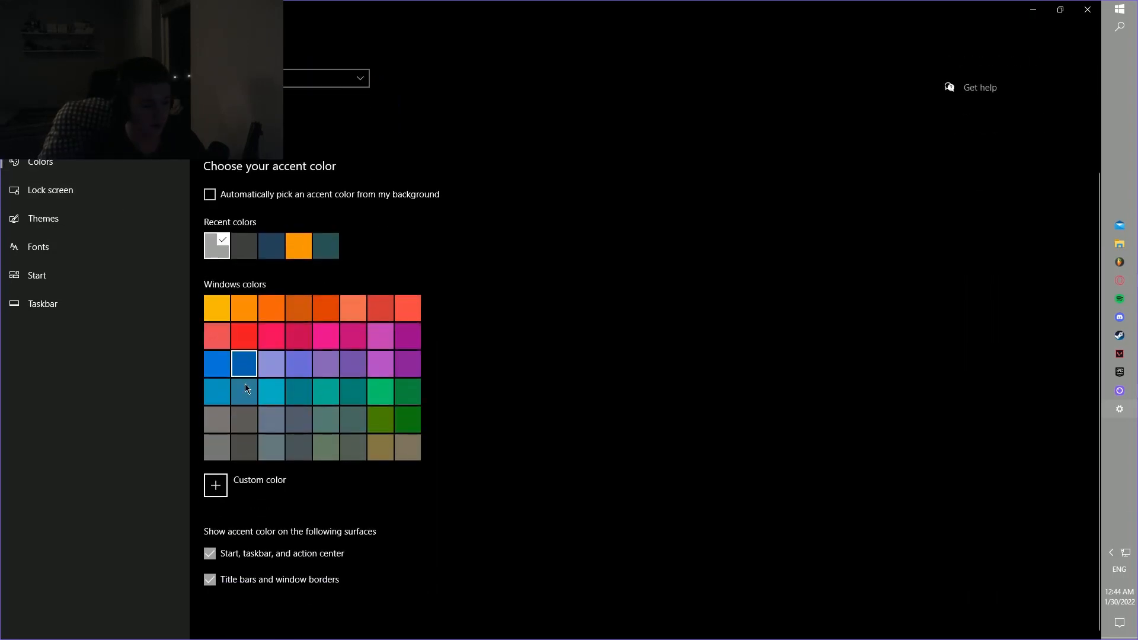
{"action": "scroll", "coordinate": [249, 521], "scroll_direction": "up", "scroll_amount": 3}
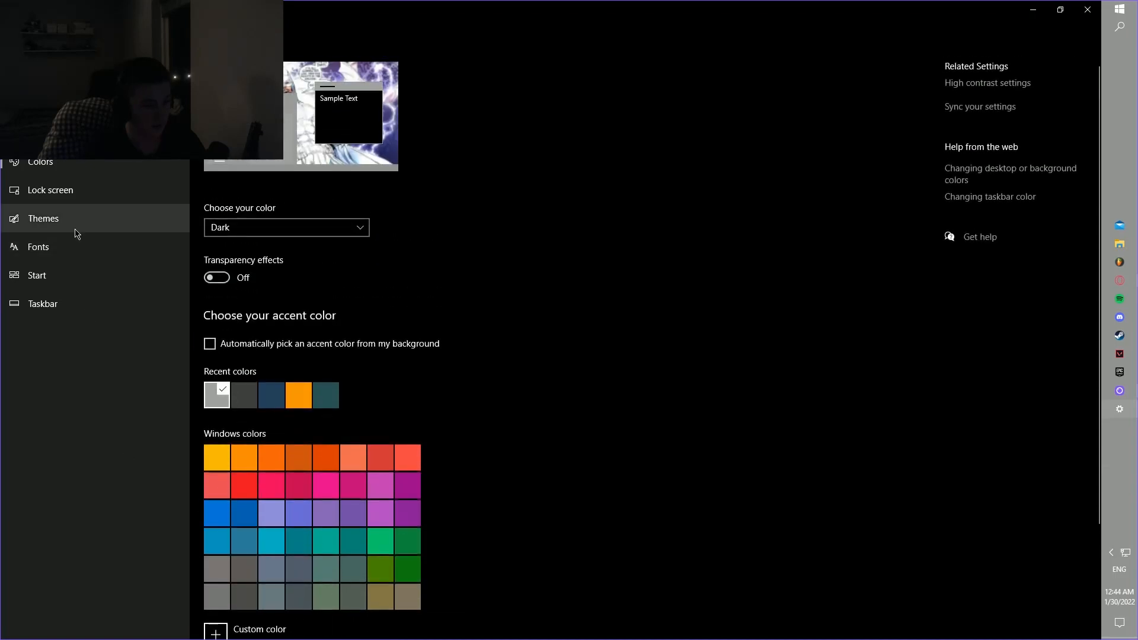
Review the Lock screen, Themes and Fonts pages of Personalization
{"action": "left_click", "coordinate": [89, 190]}
{"action": "scroll", "coordinate": [376, 348], "scroll_direction": "down", "scroll_amount": 1}
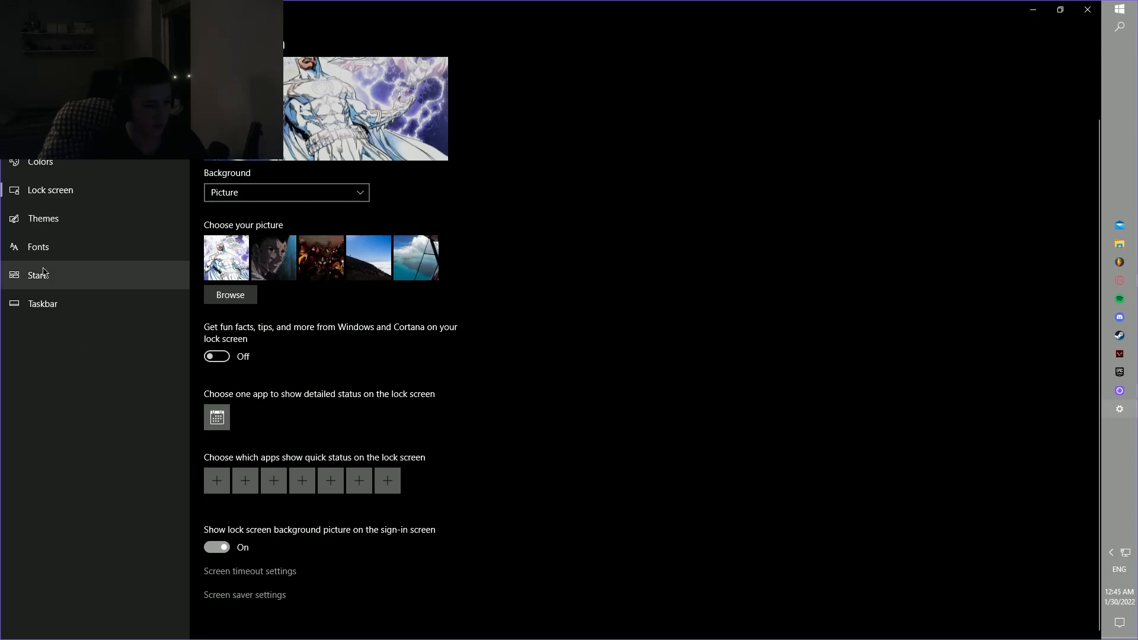
{"action": "left_click", "coordinate": [81, 225]}
{"action": "left_click", "coordinate": [65, 247]}
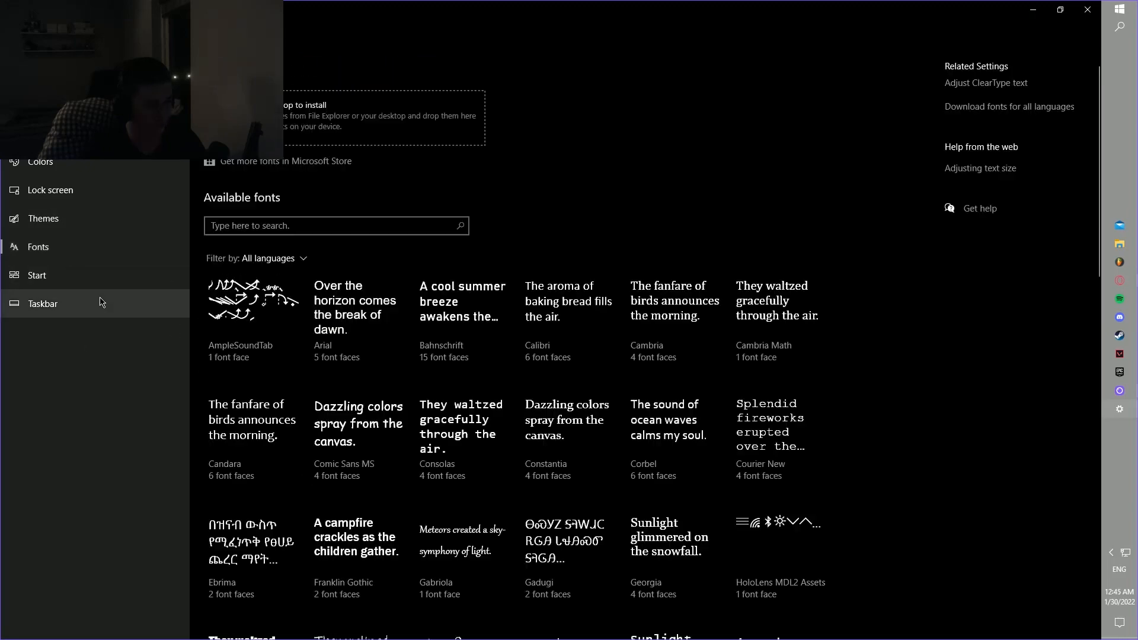
Review the Start personalization settings and check the Start menu's apps and tiles
{"action": "left_click", "coordinate": [65, 275]}
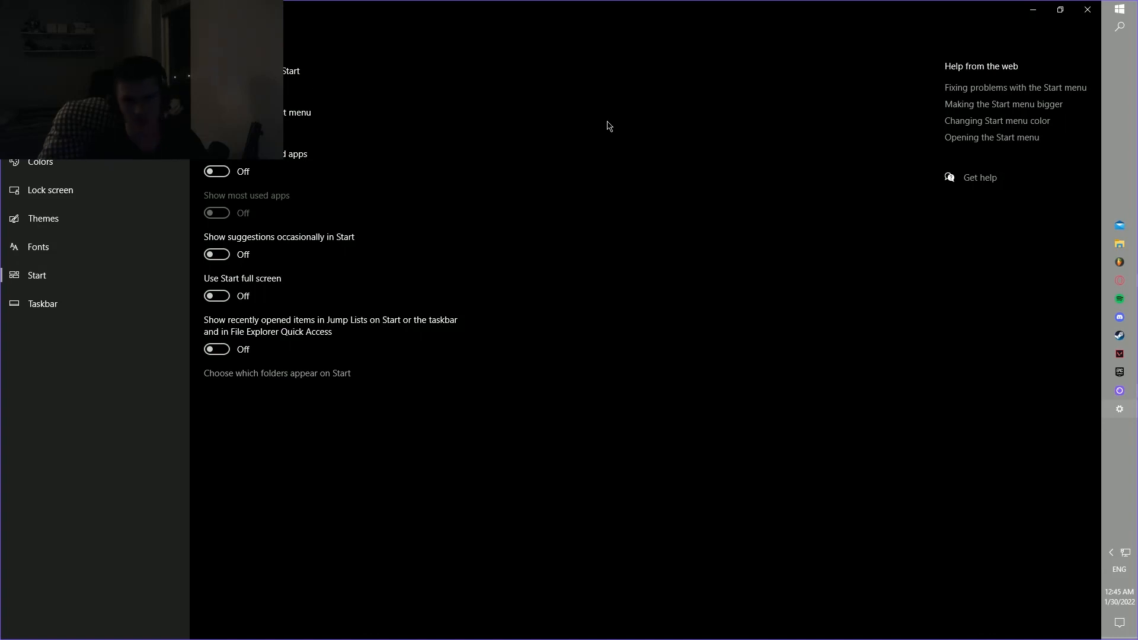
{"action": "left_click", "coordinate": [1125, 16]}
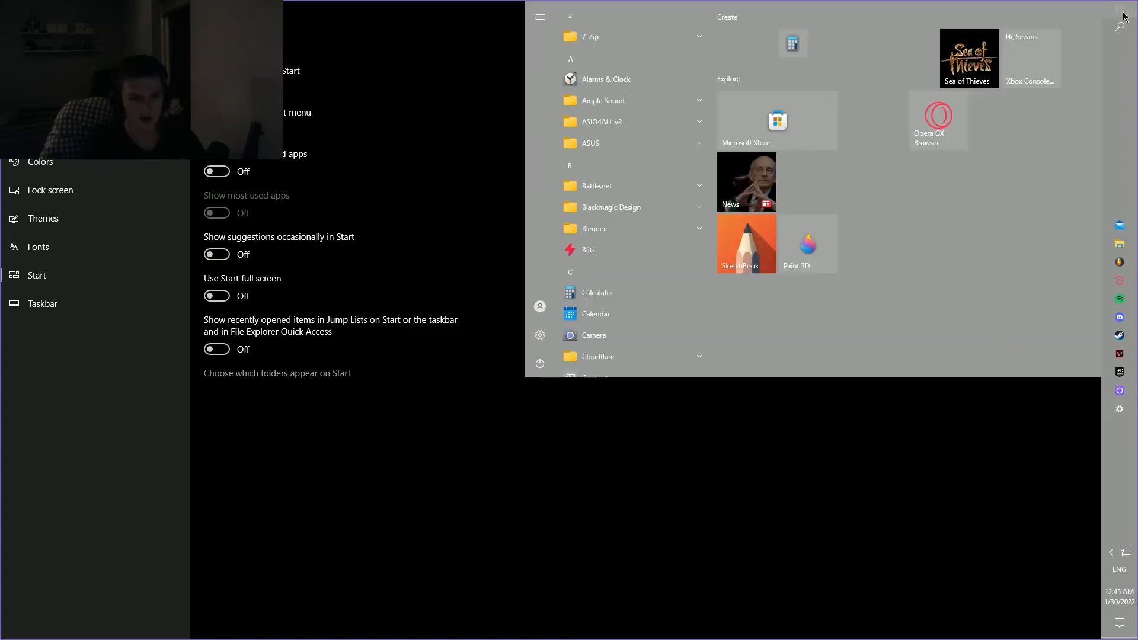
{"action": "left_click", "coordinate": [760, 499]}
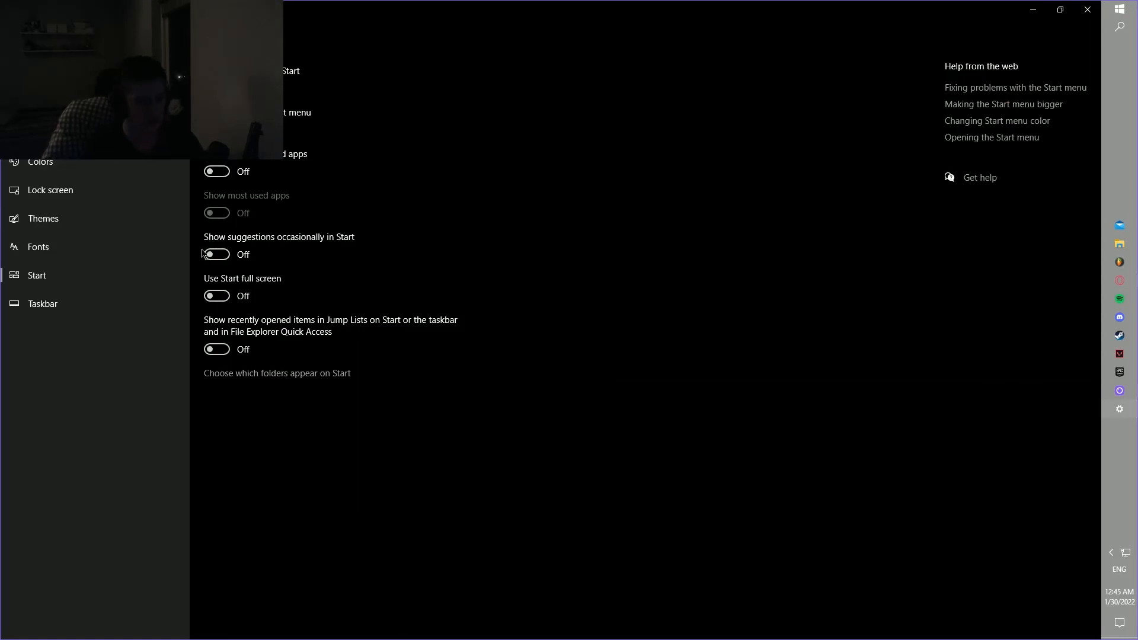
Review the Taskbar settings through Multiple displays and People, and return to the Settings home page
{"action": "left_click", "coordinate": [108, 303]}
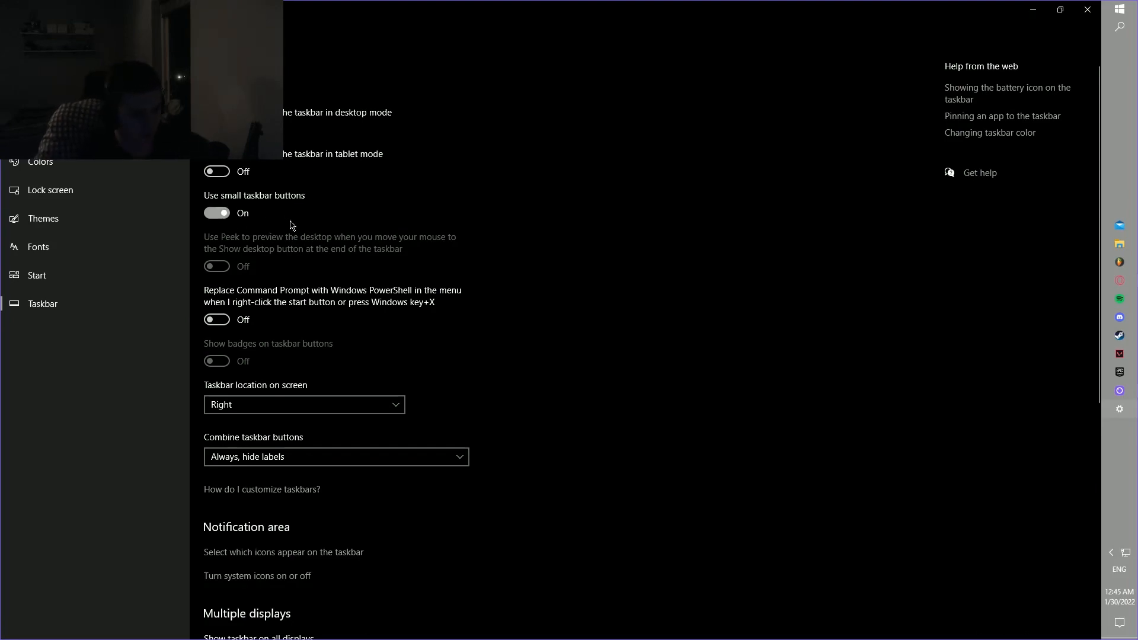
{"action": "scroll", "coordinate": [288, 231], "scroll_direction": "down", "scroll_amount": 5}
{"action": "scroll", "coordinate": [298, 220], "scroll_direction": "down", "scroll_amount": 3}
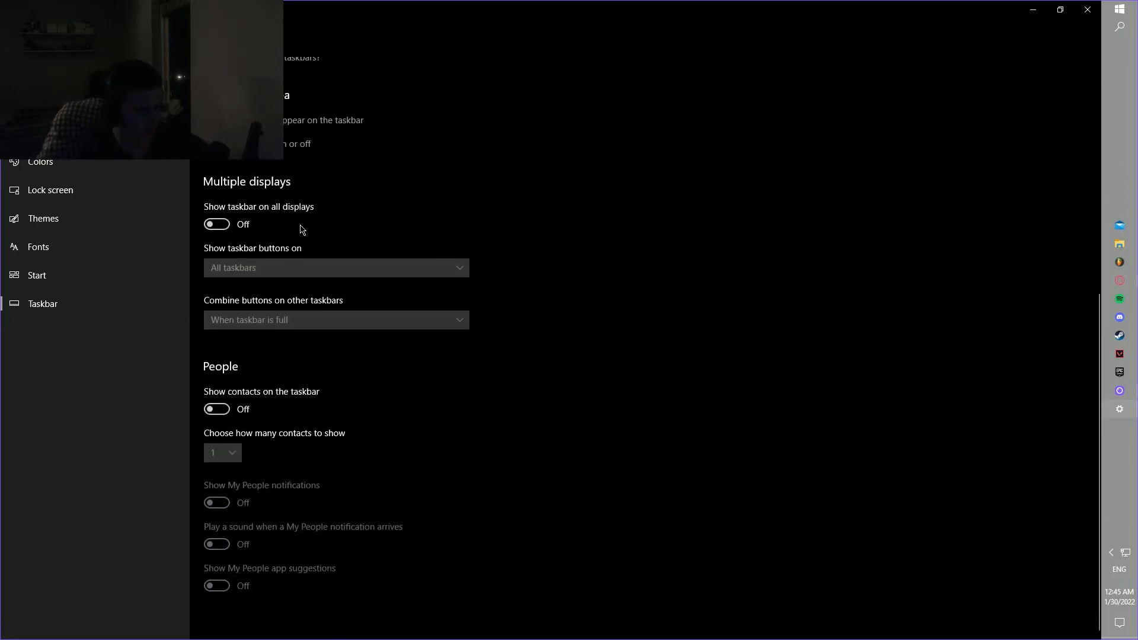
{"action": "key", "text": "alt+Left"}
Open the Apps settings and review Default apps, Offline maps, Apps for websites and Video playback
{"action": "left_click", "coordinate": [256, 282]}
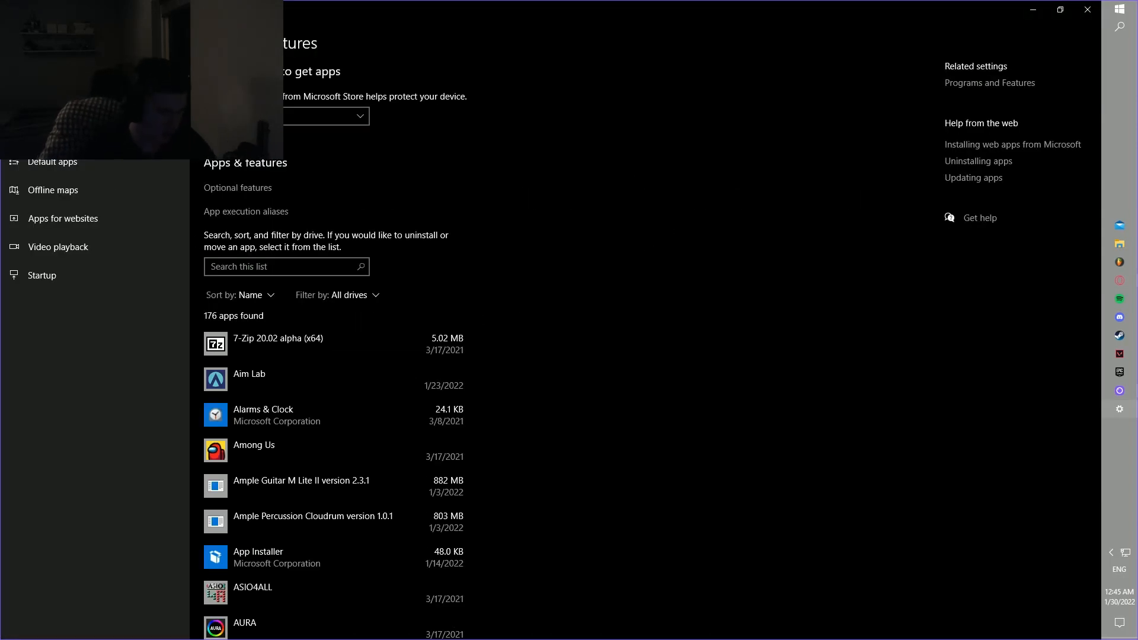
{"action": "left_click", "coordinate": [70, 168]}
{"action": "left_click", "coordinate": [83, 191]}
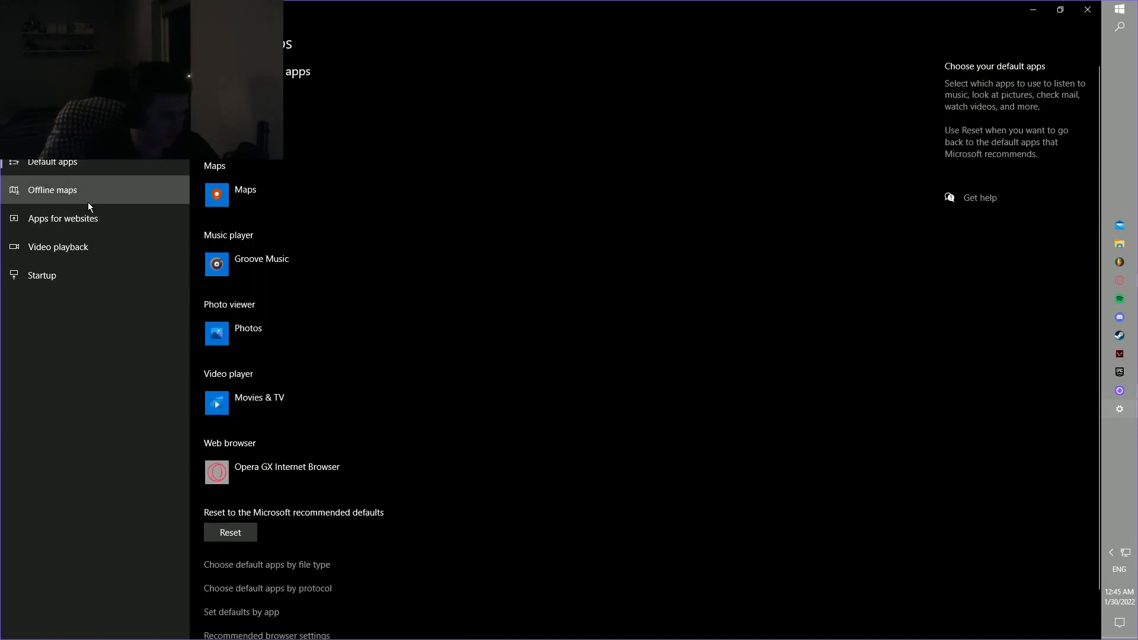
{"action": "left_click", "coordinate": [89, 223]}
{"action": "left_click", "coordinate": [67, 260]}
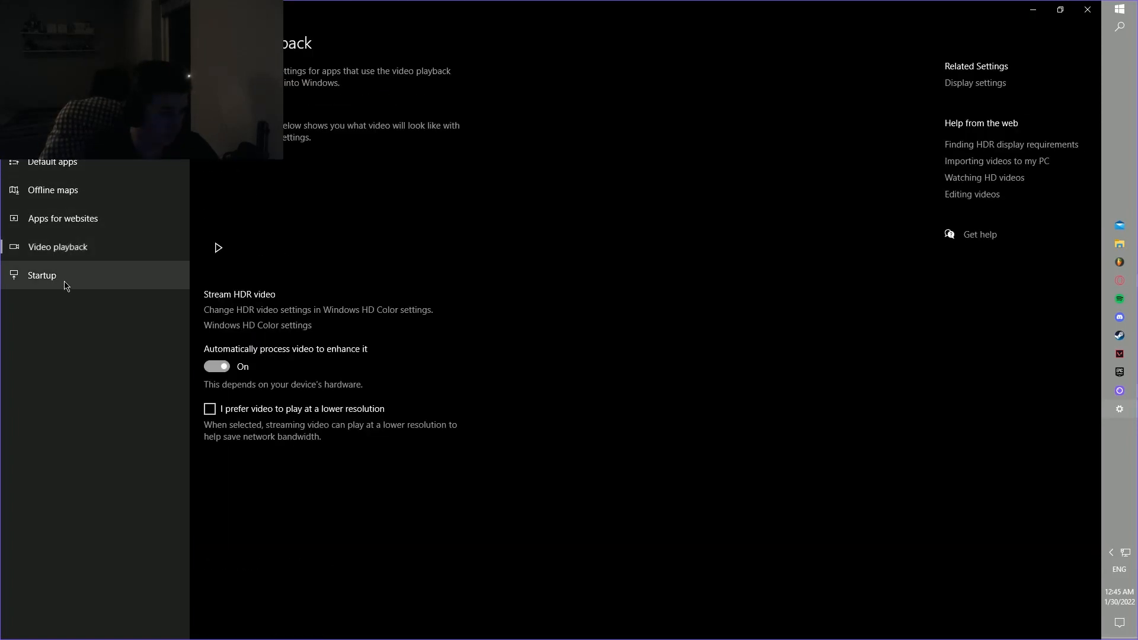
Review which apps are enabled to start at login in the Startup list
{"action": "left_click", "coordinate": [70, 282]}
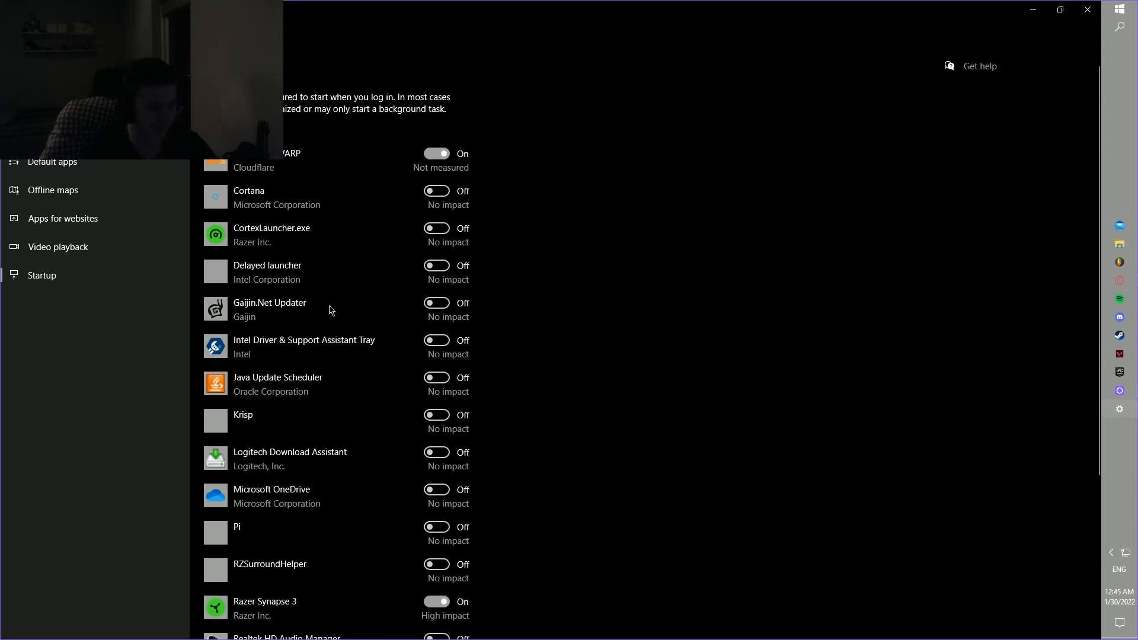
{"action": "scroll", "coordinate": [331, 310], "scroll_direction": "down", "scroll_amount": 5}
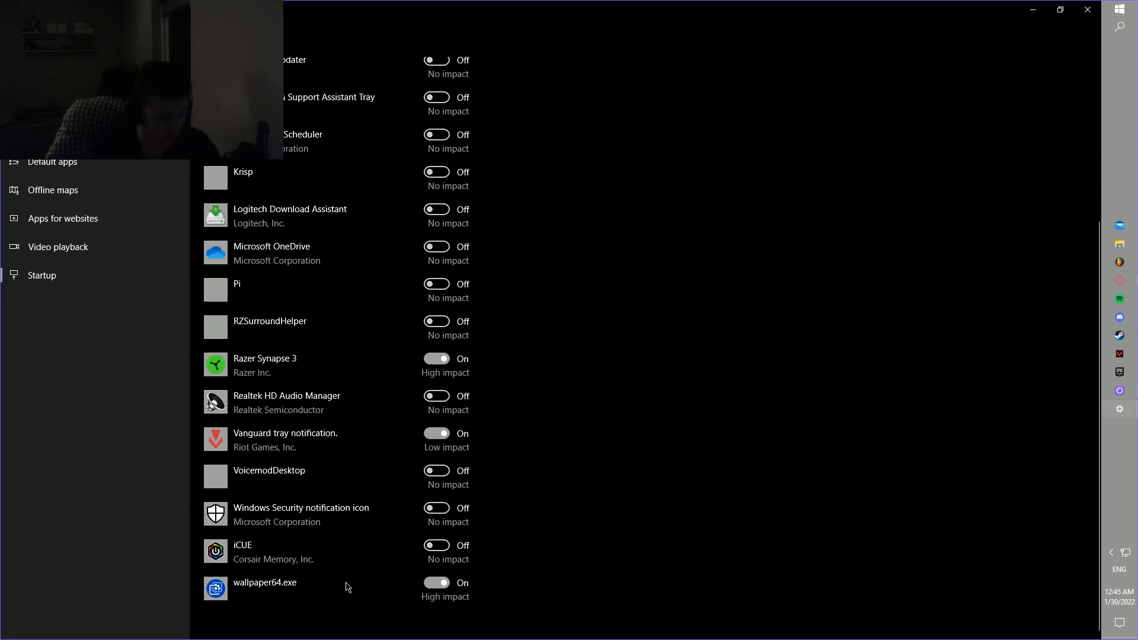
{"action": "scroll", "coordinate": [377, 589], "scroll_direction": "up", "scroll_amount": 5}
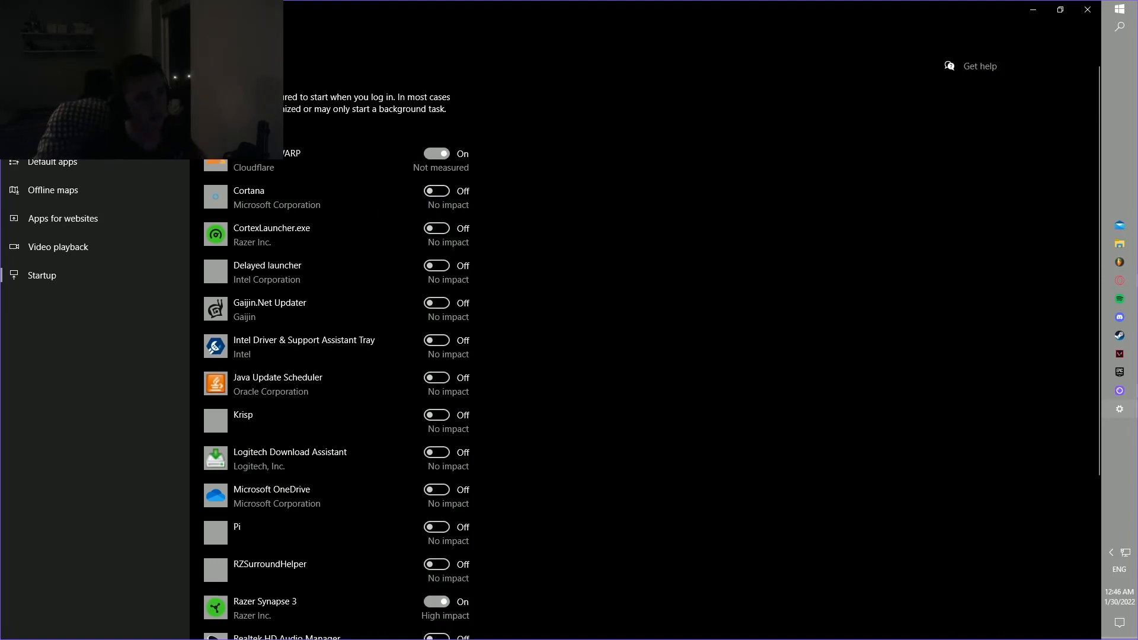
Look at the account information page under Accounts and return to the Settings home page
{"action": "left_click", "coordinate": [31, 41]}
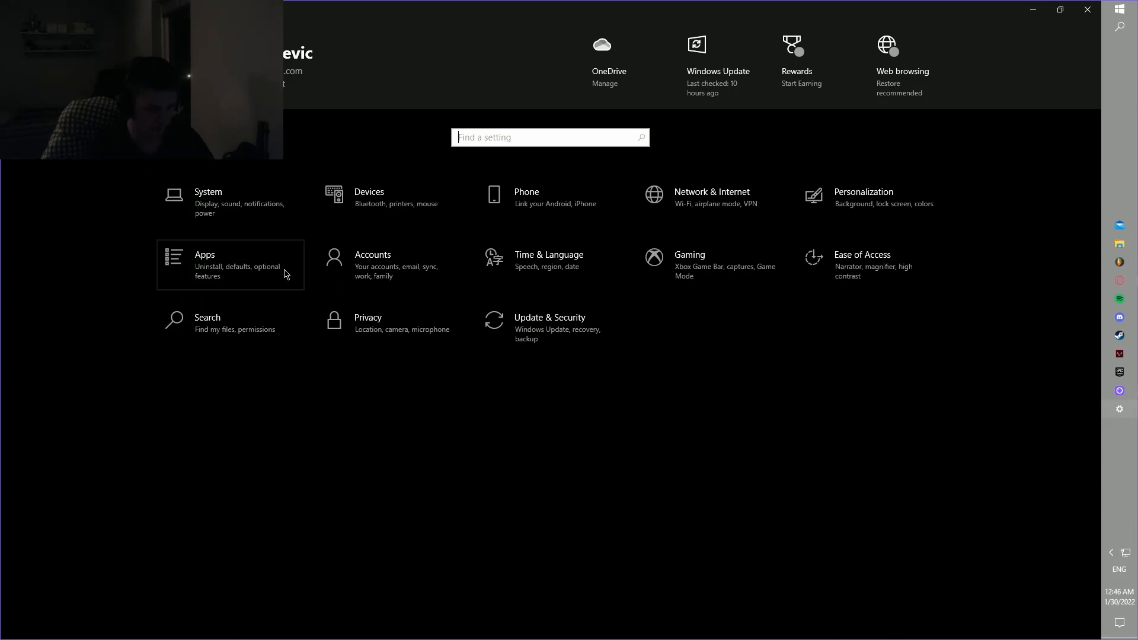
{"action": "left_click", "coordinate": [428, 276]}
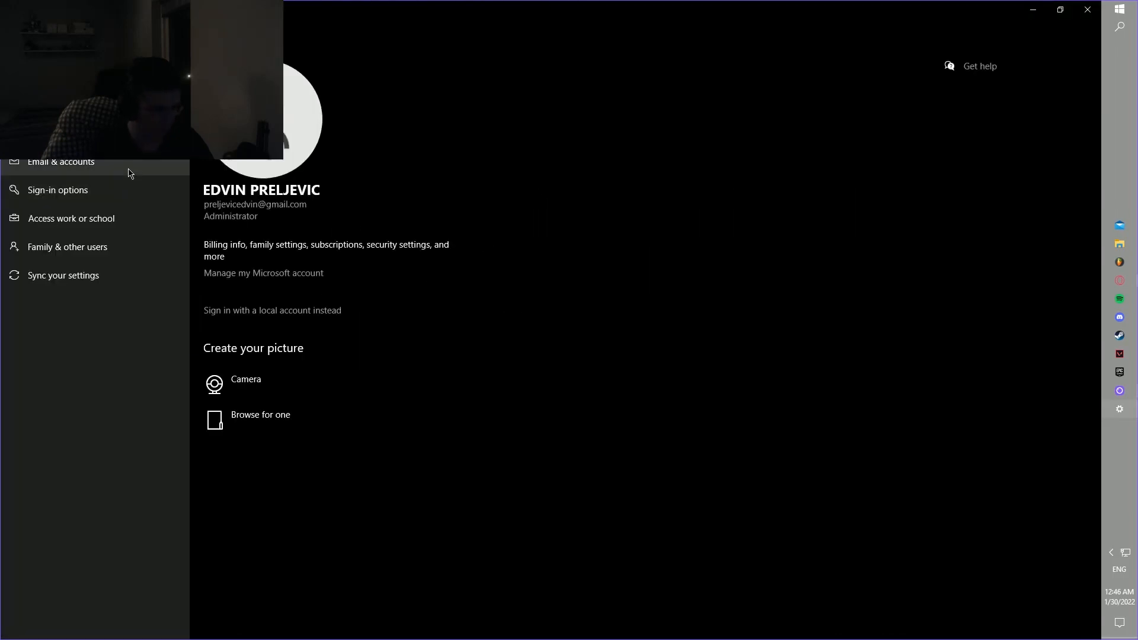
{"action": "left_click", "coordinate": [30, 41]}
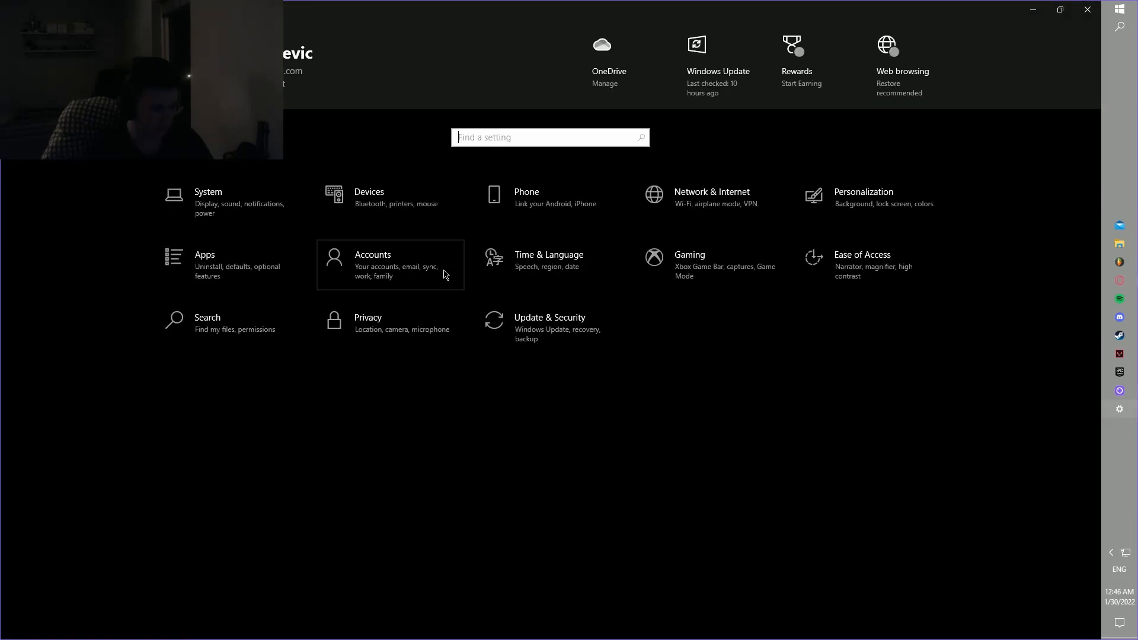
Review the date and time, Region, Language and Speech pages of Time & Language
{"action": "left_click", "coordinate": [568, 270]}
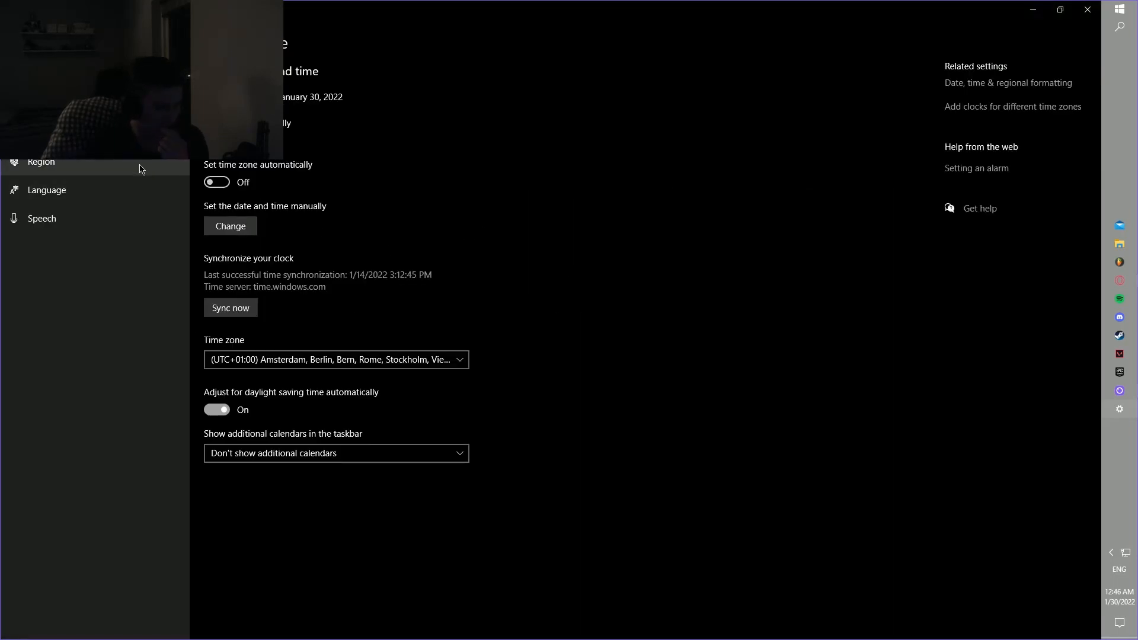
{"action": "left_click", "coordinate": [92, 171]}
{"action": "left_click", "coordinate": [97, 189]}
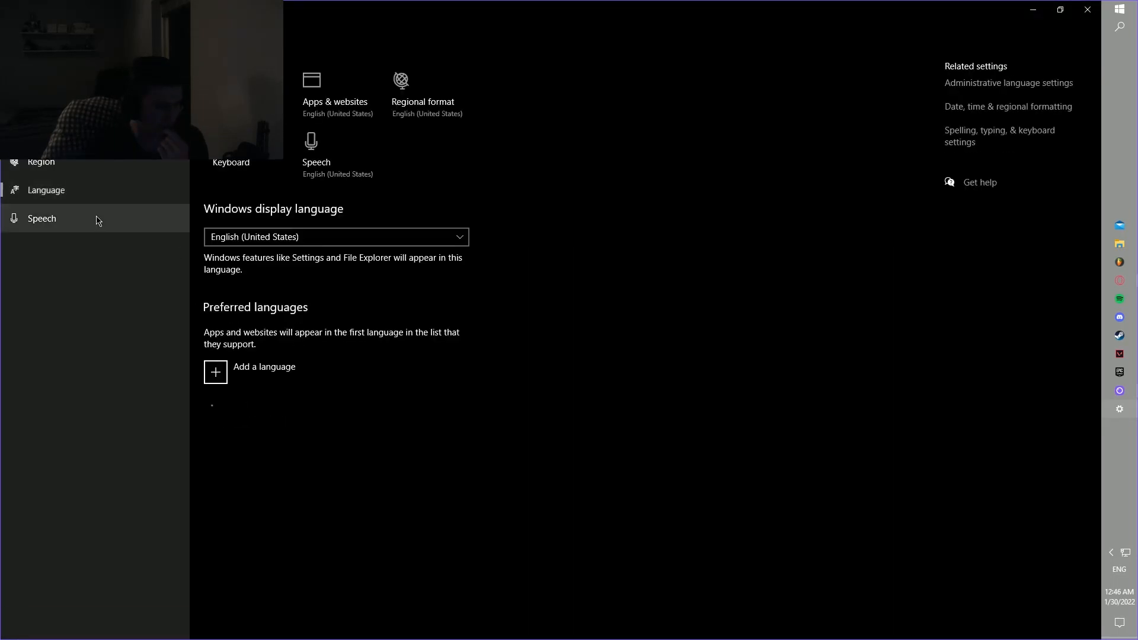
{"action": "left_click", "coordinate": [98, 220]}
{"action": "scroll", "coordinate": [305, 300], "scroll_direction": "down", "scroll_amount": 3}
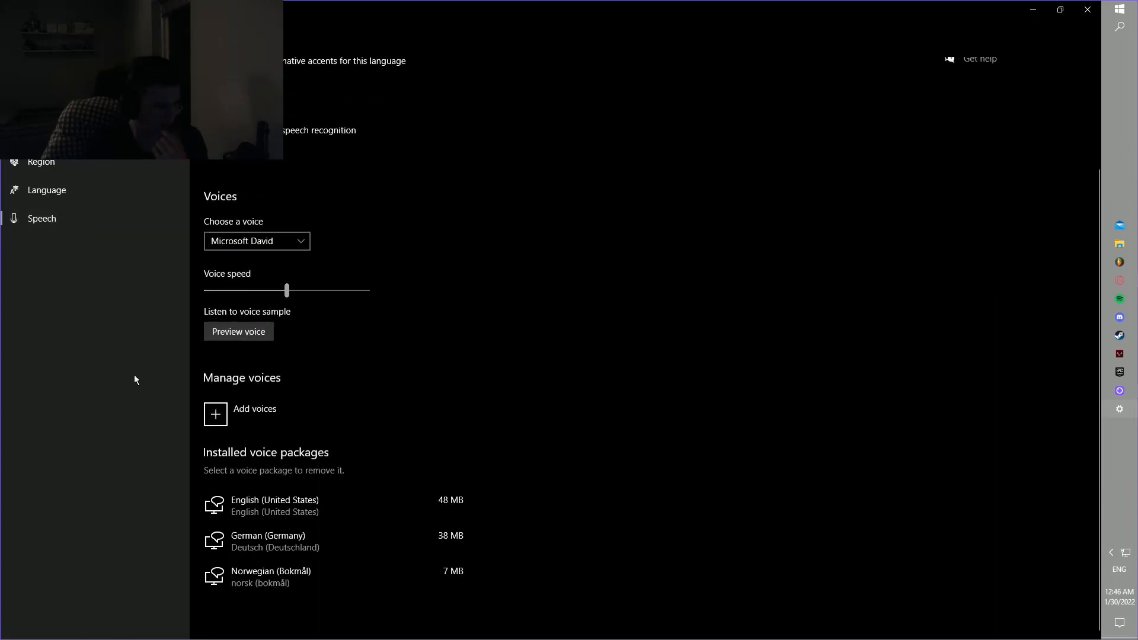
Return to the Settings home page and reopen the Speech settings under Time & Language
{"action": "key", "text": "alt+Left"}
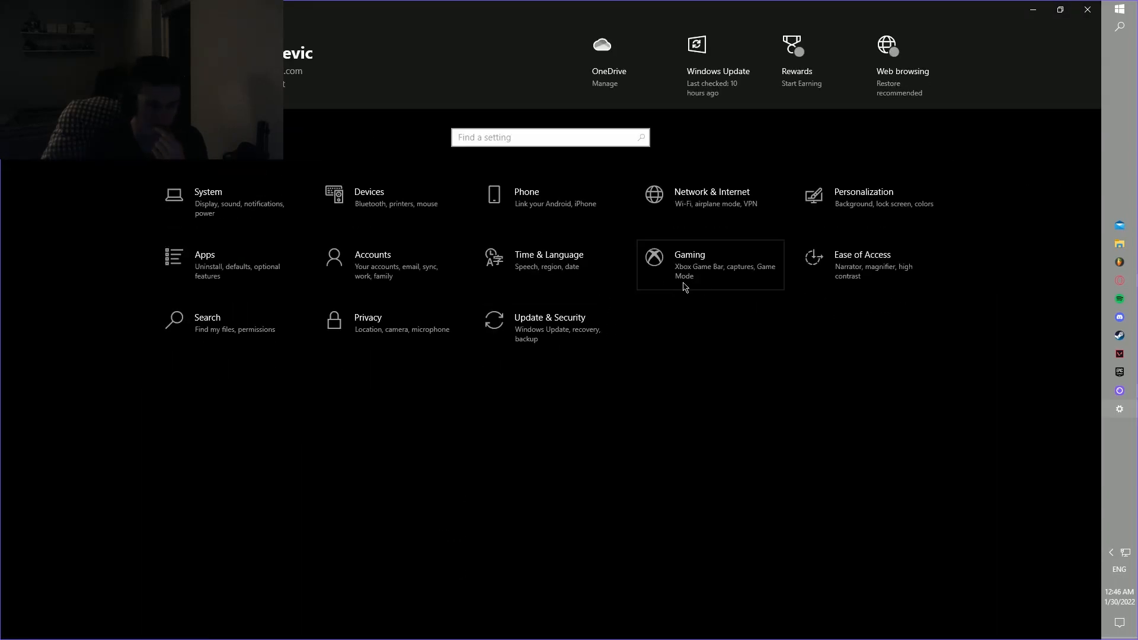
{"action": "left_click", "coordinate": [534, 264]}
{"action": "left_click", "coordinate": [83, 223]}
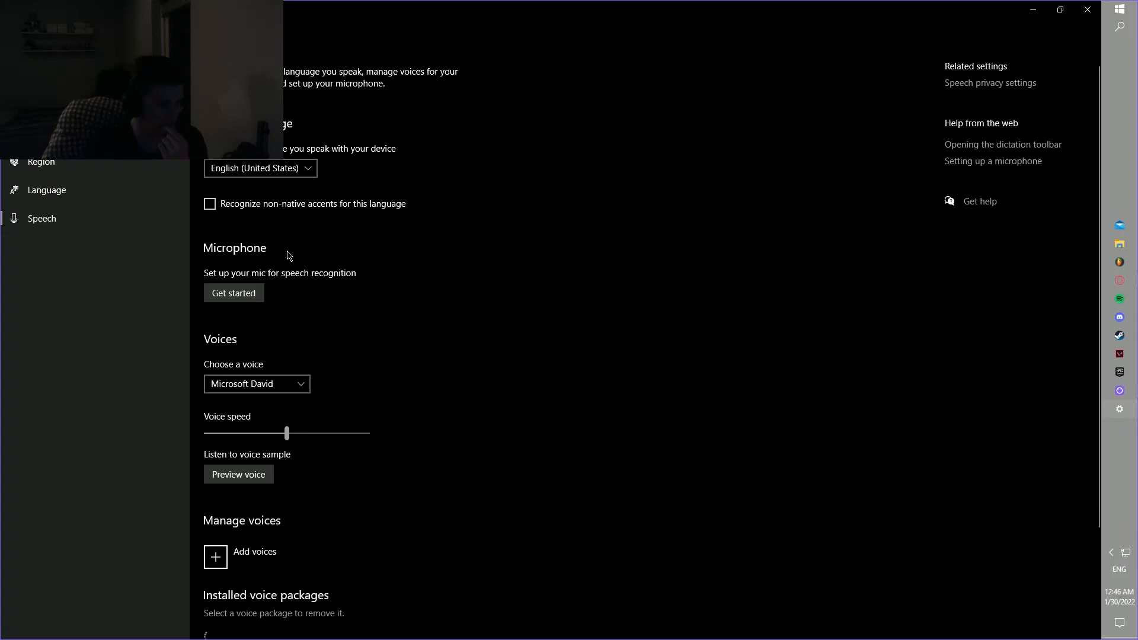
Look at the Region and Date & time pages again and return to the Settings home page
{"action": "left_click", "coordinate": [41, 162]}
{"action": "left_click", "coordinate": [48, 134]}
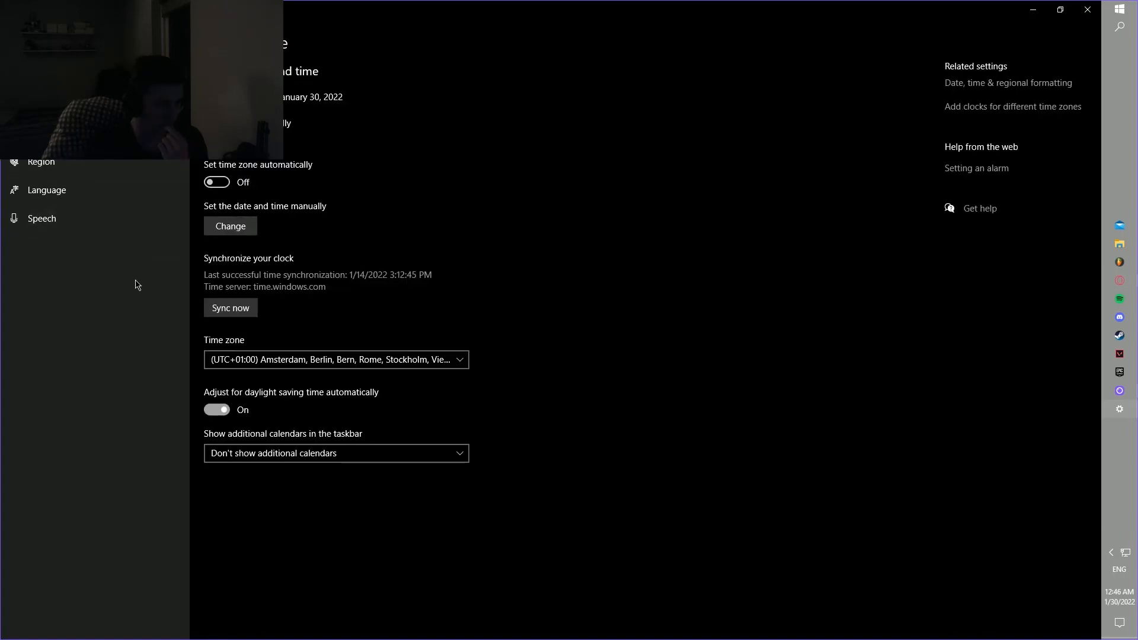
{"action": "key", "text": "alt+Left"}
Review the Xbox Game Bar, Captures, Game Mode and Xbox Networking pages under Gaming
{"action": "left_click", "coordinate": [688, 280]}
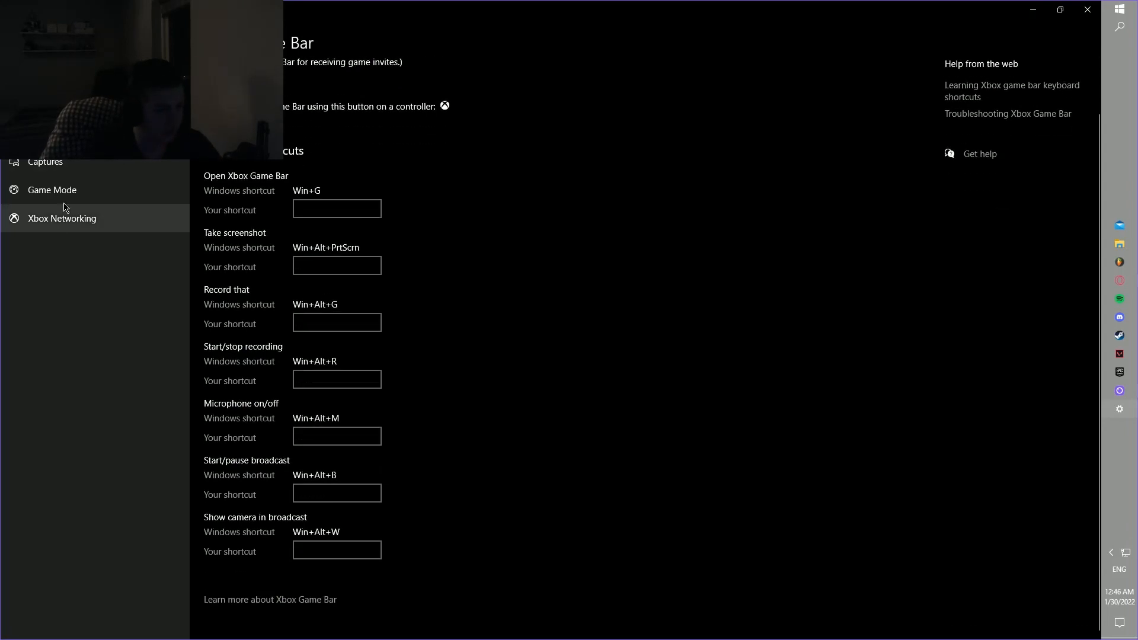
{"action": "left_click", "coordinate": [74, 169]}
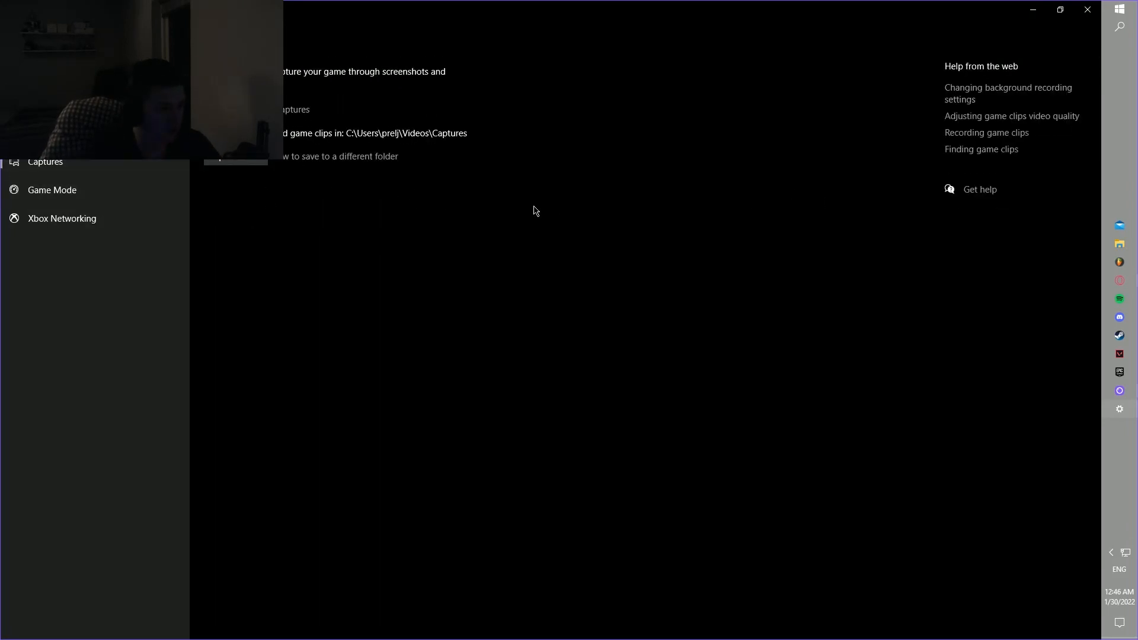
{"action": "left_click", "coordinate": [80, 190]}
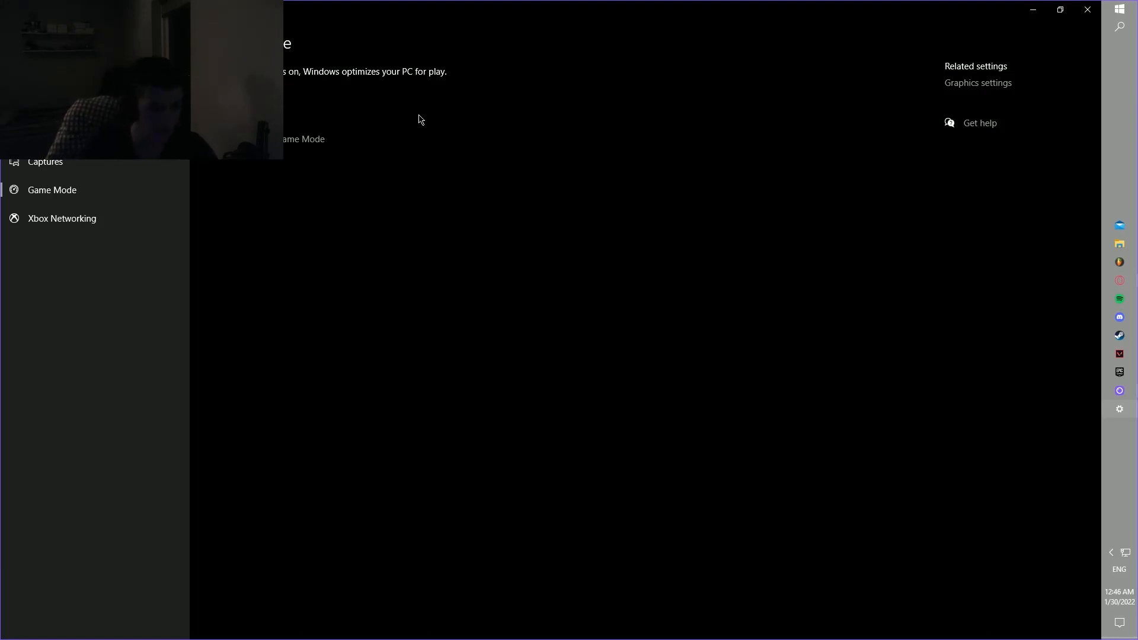
{"action": "left_click", "coordinate": [90, 229]}
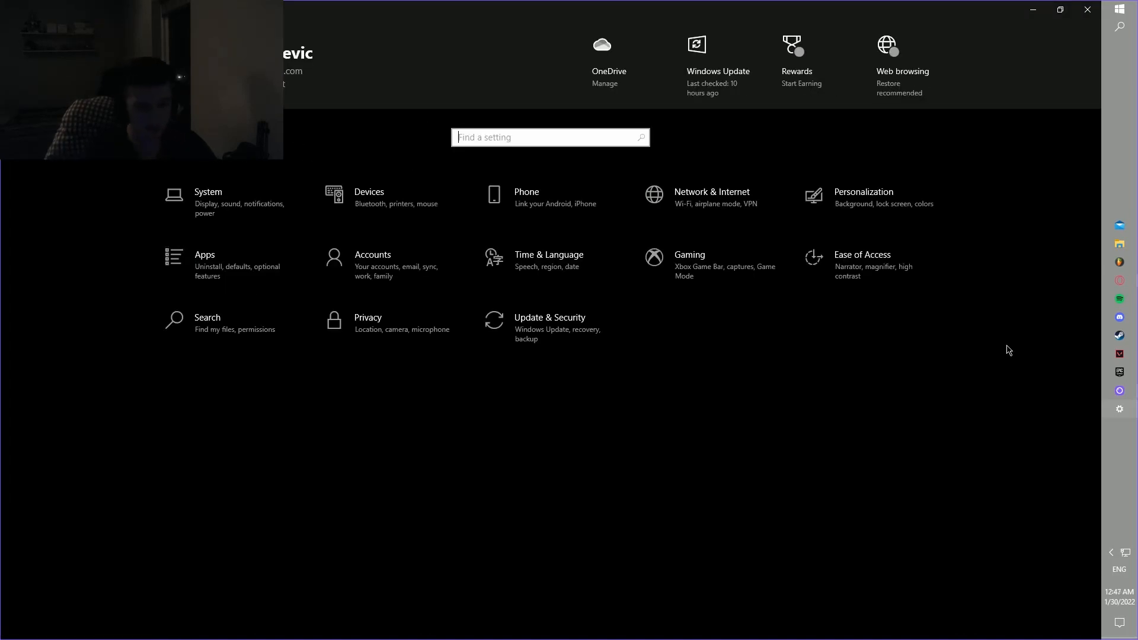
Review the Display, Mouse pointer and Text cursor pages under Ease of Access, including the animation and transparency options
{"action": "left_click", "coordinate": [870, 282]}
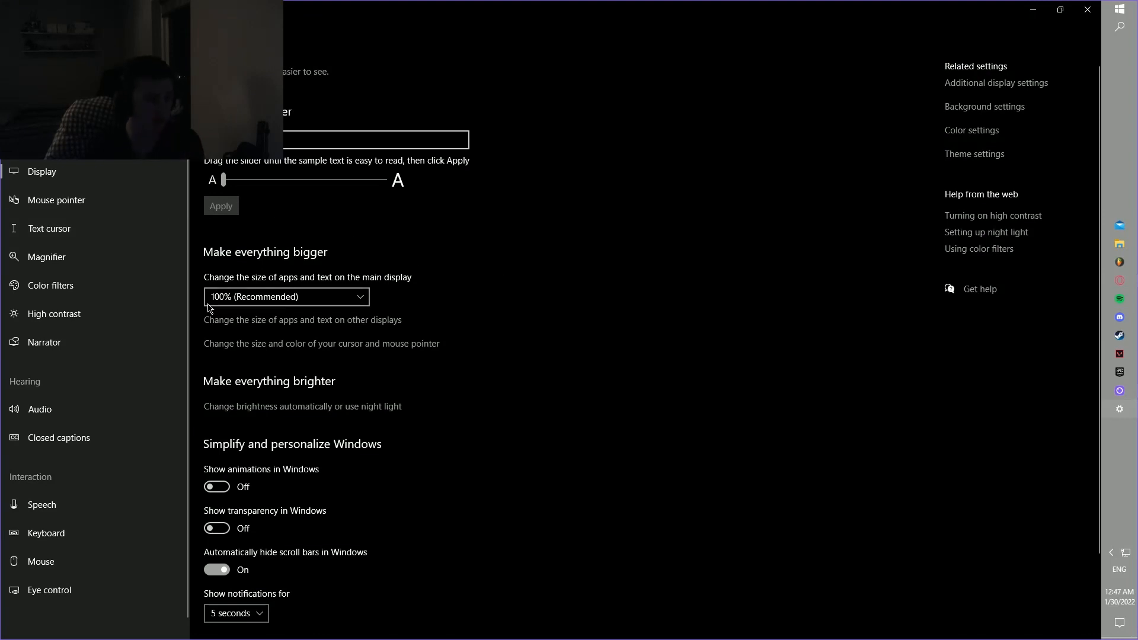
{"action": "scroll", "coordinate": [314, 356], "scroll_direction": "down", "scroll_amount": 2}
{"action": "scroll", "coordinate": [264, 354], "scroll_direction": "up", "scroll_amount": 2}
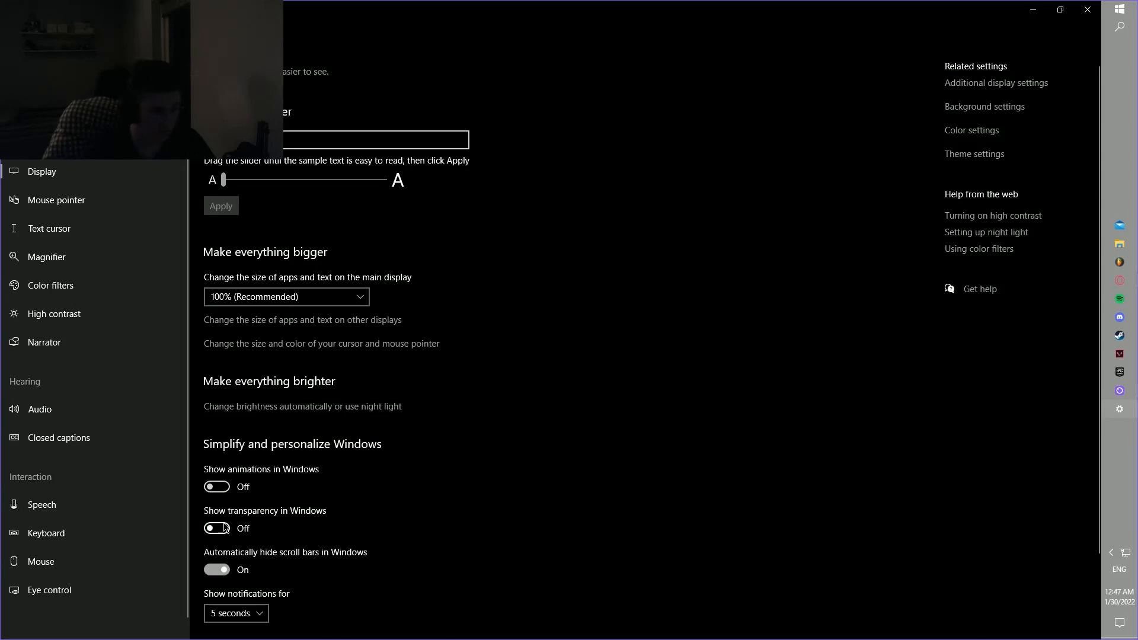
{"action": "left_click", "coordinate": [112, 211]}
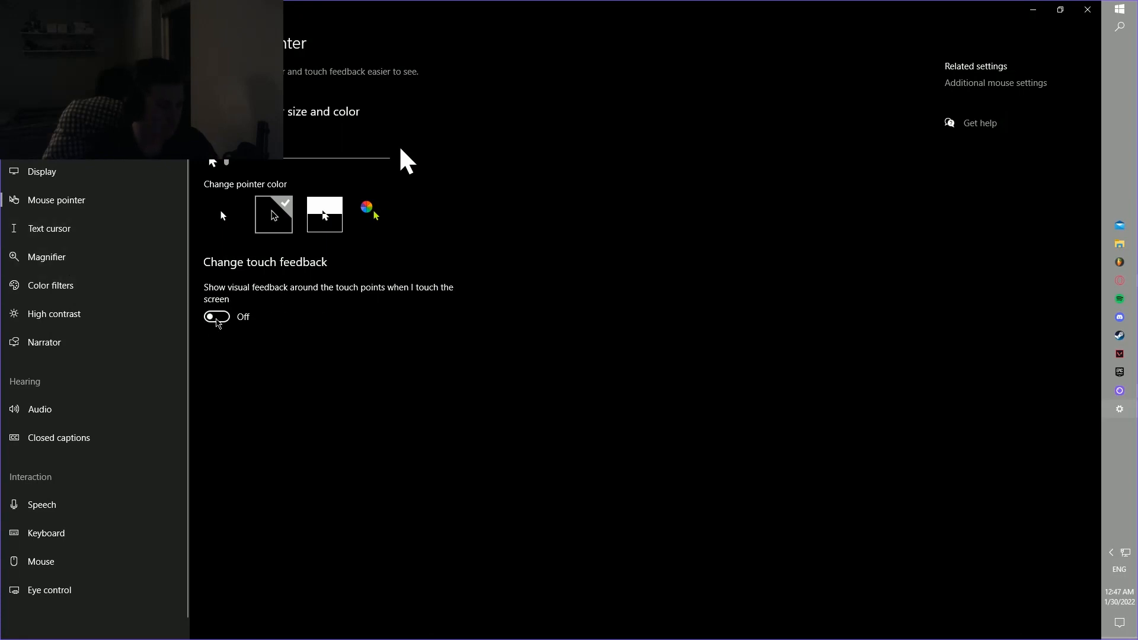
{"action": "left_click", "coordinate": [99, 230]}
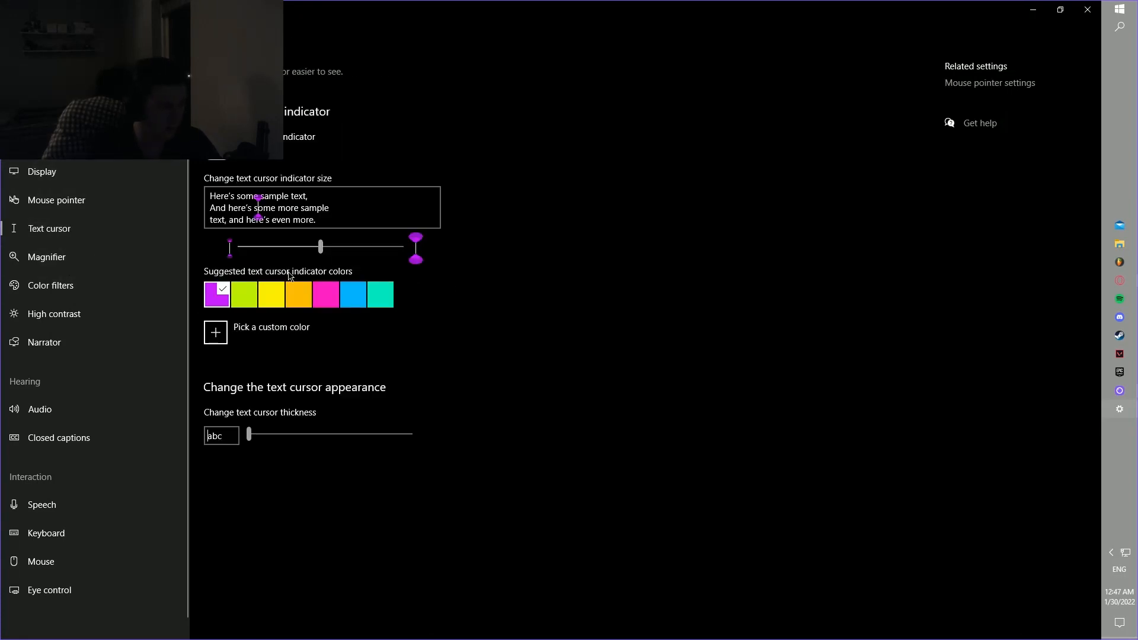
Review the Magnifier, Color filters and High contrast settings under Ease of Access
{"action": "left_click", "coordinate": [77, 255]}
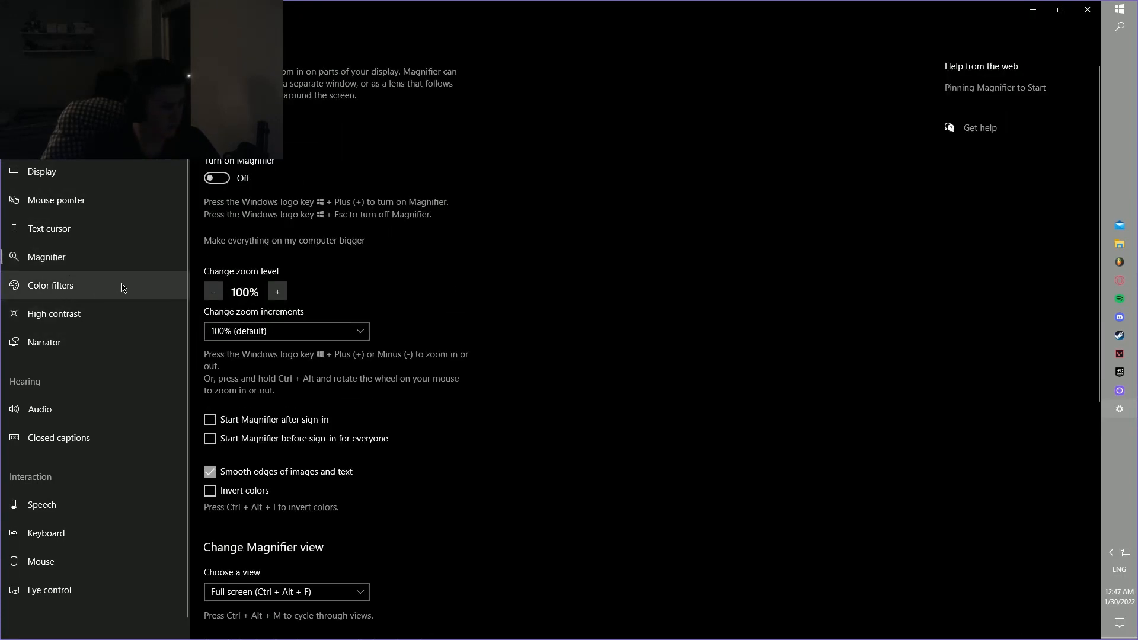
{"action": "scroll", "coordinate": [269, 318], "scroll_direction": "down", "scroll_amount": 6}
{"action": "scroll", "coordinate": [261, 264], "scroll_direction": "up", "scroll_amount": 2}
{"action": "scroll", "coordinate": [267, 475], "scroll_direction": "down", "scroll_amount": 3}
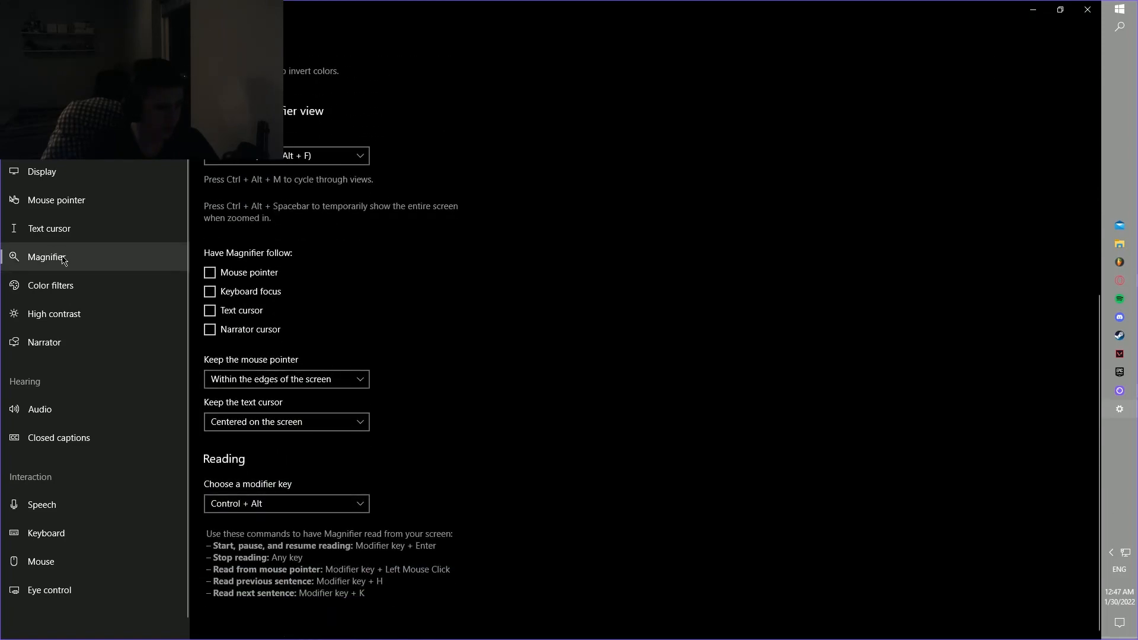
{"action": "left_click", "coordinate": [89, 287]}
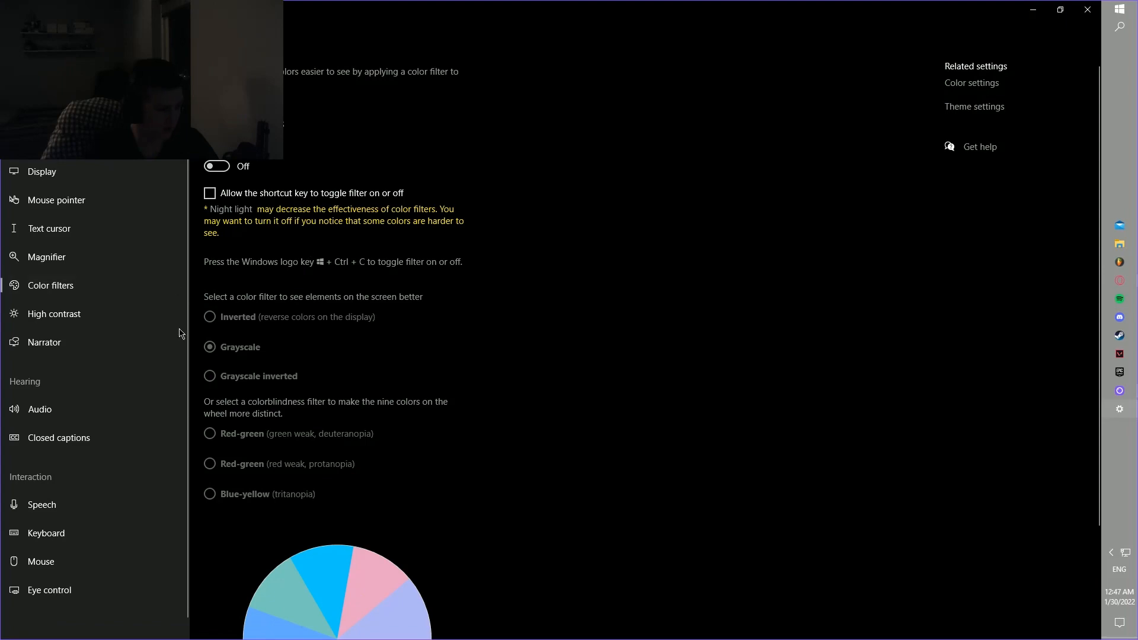
{"action": "left_click", "coordinate": [134, 323]}
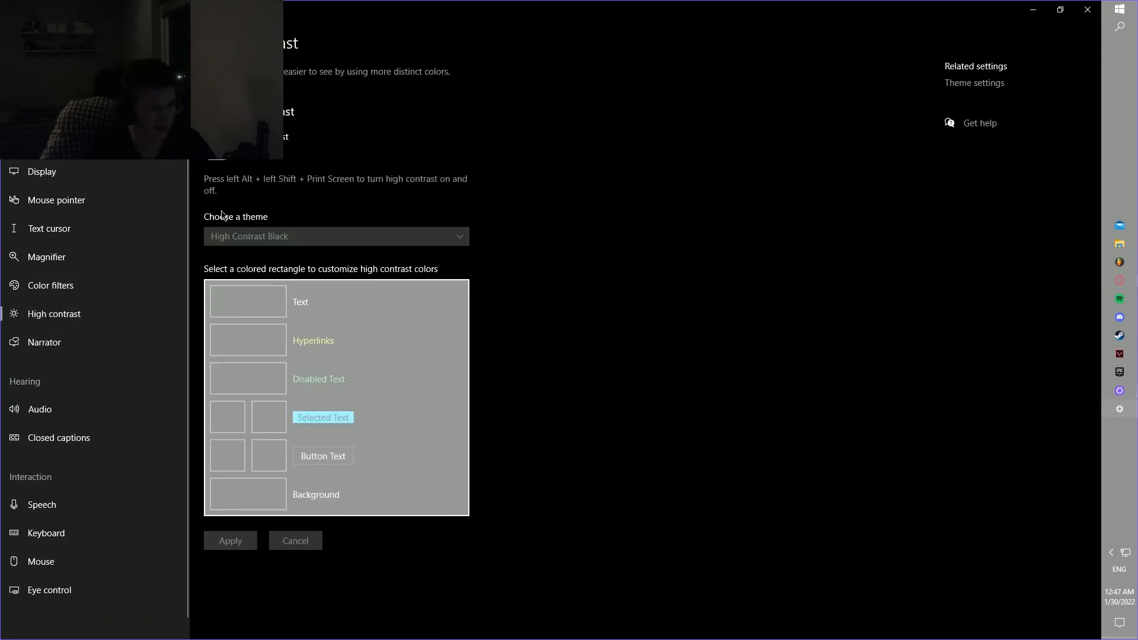
Review the Narrator, Closed captions and Audio settings, including the mono audio option
{"action": "left_click", "coordinate": [40, 349]}
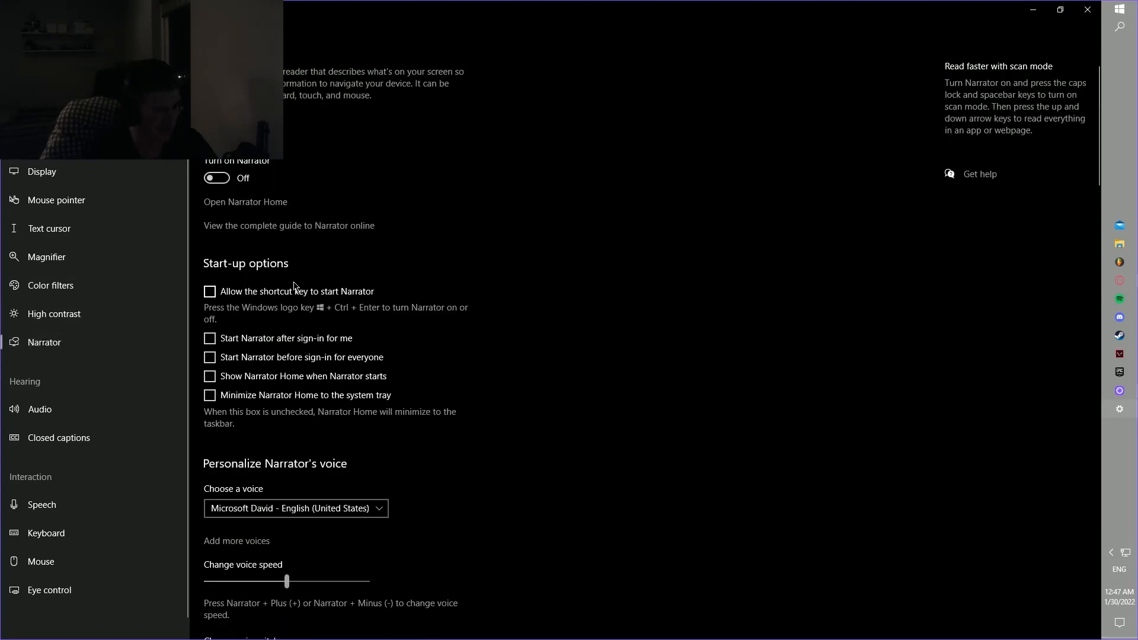
{"action": "scroll", "coordinate": [327, 321], "scroll_direction": "down", "scroll_amount": 12}
{"action": "scroll", "coordinate": [104, 360], "scroll_direction": "down", "scroll_amount": 1}
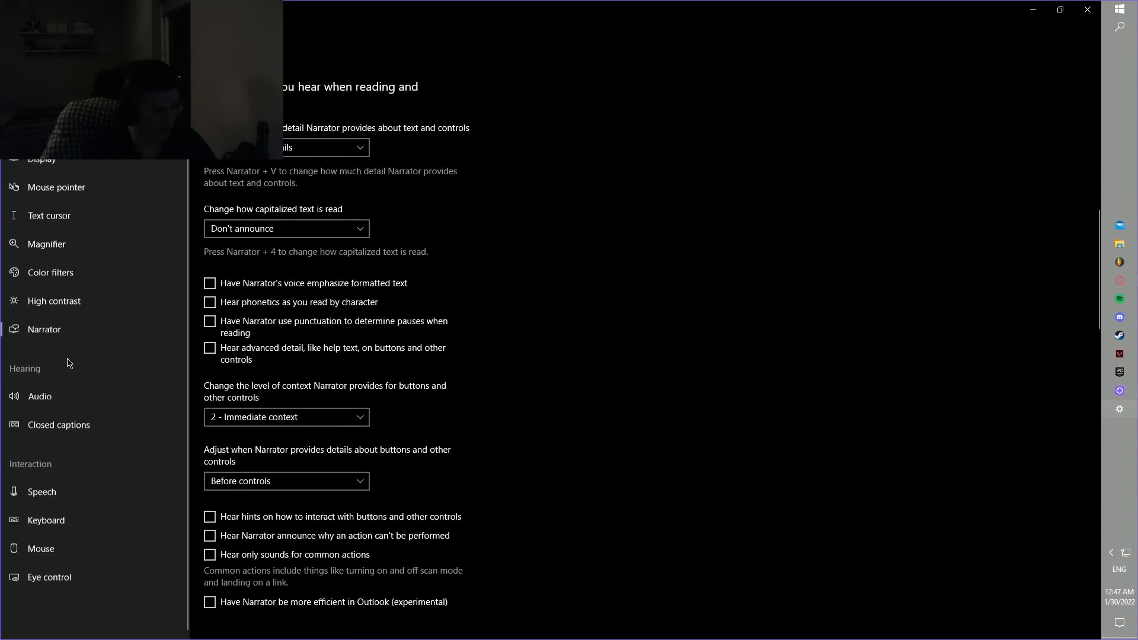
{"action": "left_click", "coordinate": [58, 405]}
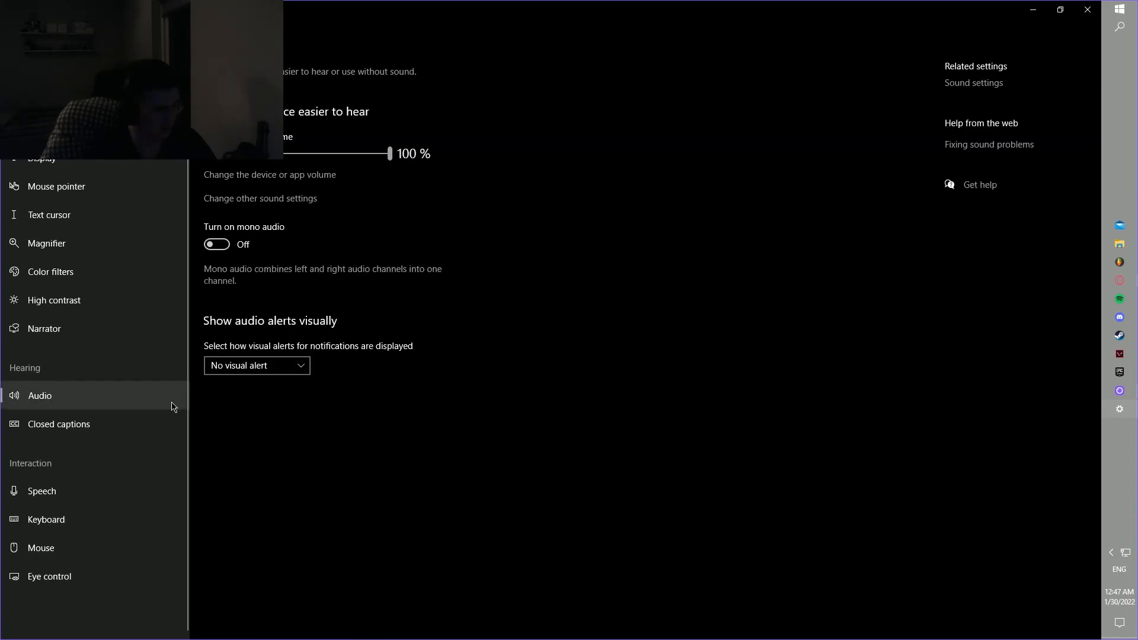
{"action": "left_click", "coordinate": [104, 433]}
{"action": "scroll", "coordinate": [297, 440], "scroll_direction": "down", "scroll_amount": 5}
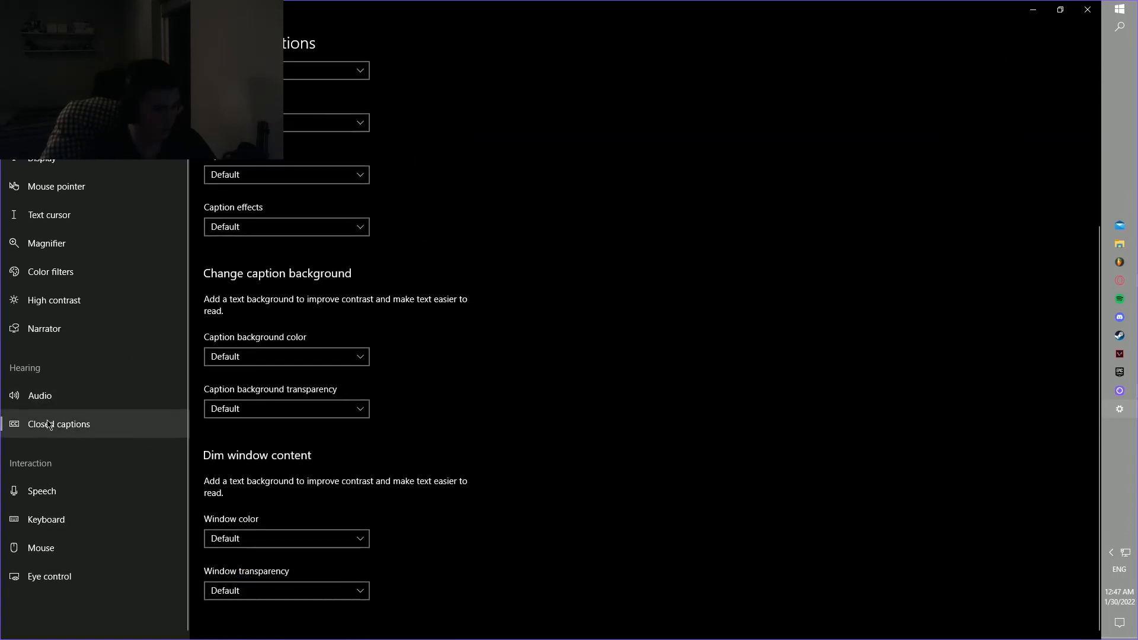
{"action": "left_click", "coordinate": [137, 396]}
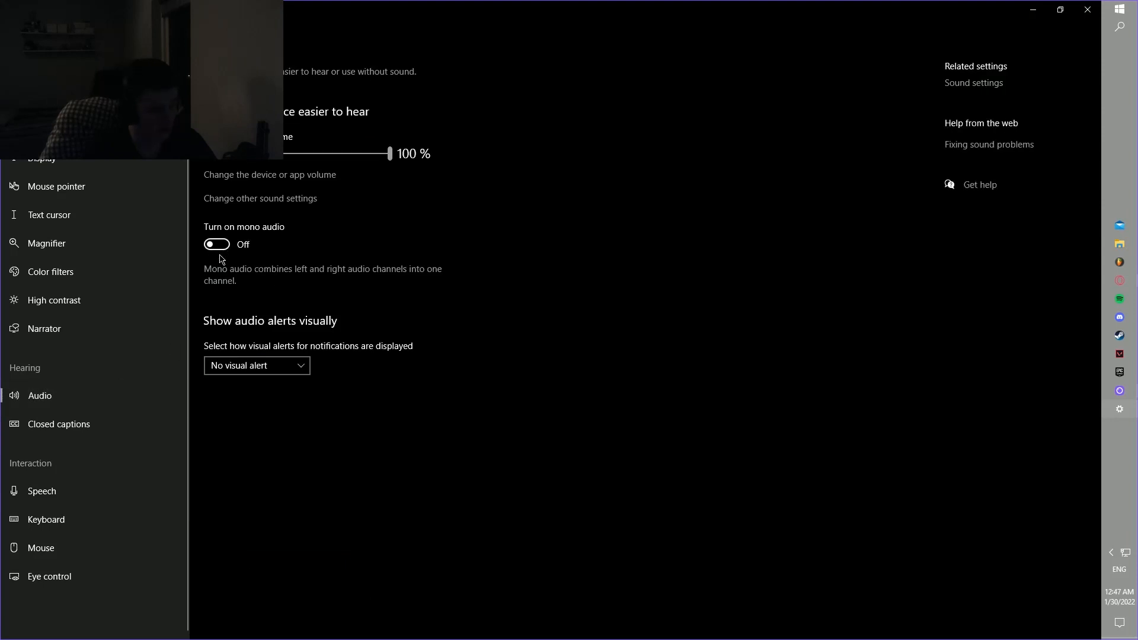
Review the Speech, Keyboard, Mouse and Eye control pages under Interaction and return to the Settings home page
{"action": "left_click", "coordinate": [87, 490]}
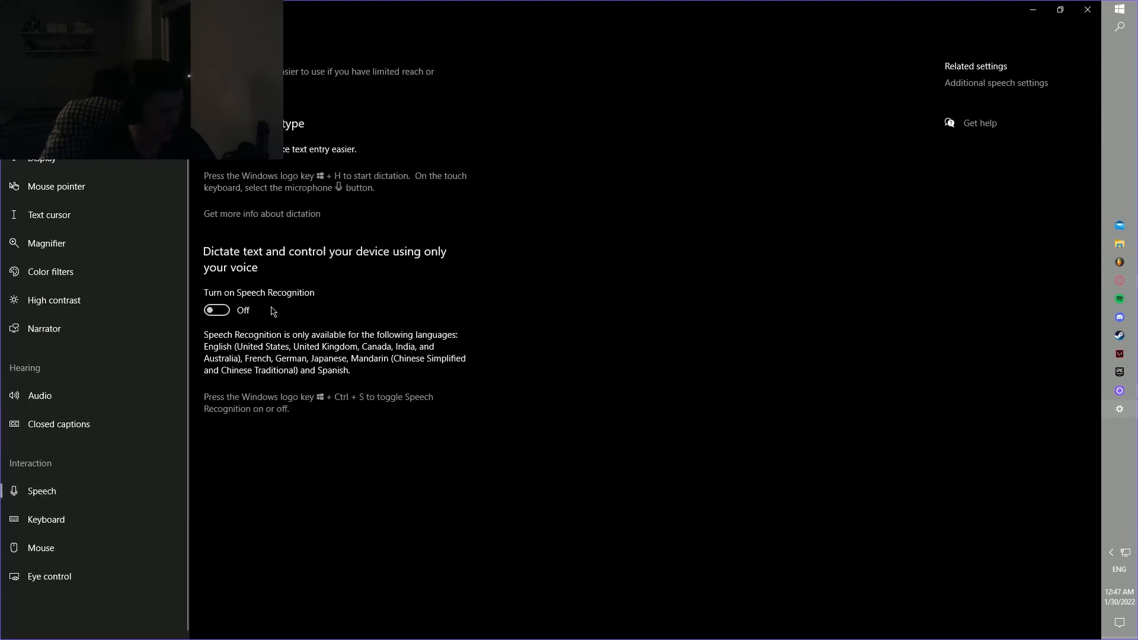
{"action": "left_click", "coordinate": [119, 519]}
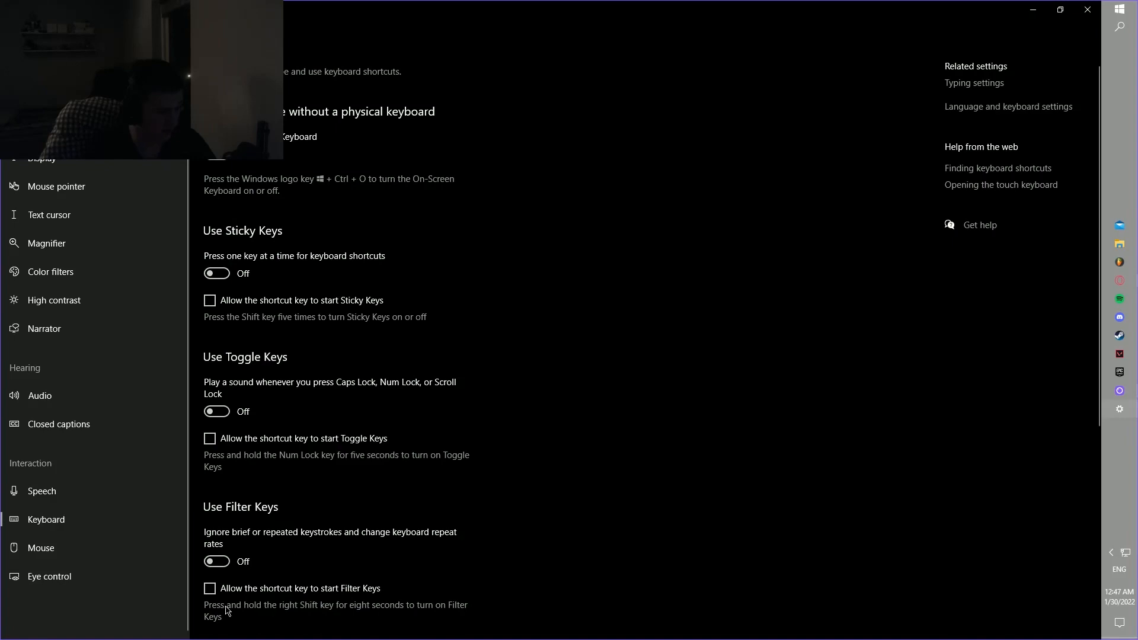
{"action": "scroll", "coordinate": [227, 611], "scroll_direction": "down", "scroll_amount": 5}
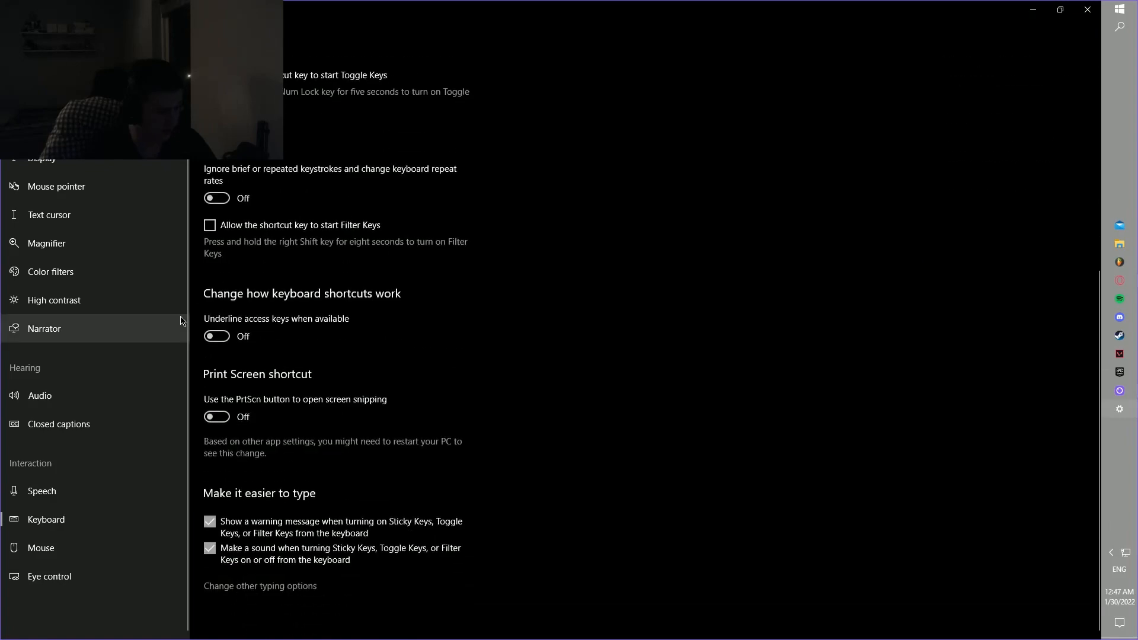
{"action": "left_click", "coordinate": [88, 554]}
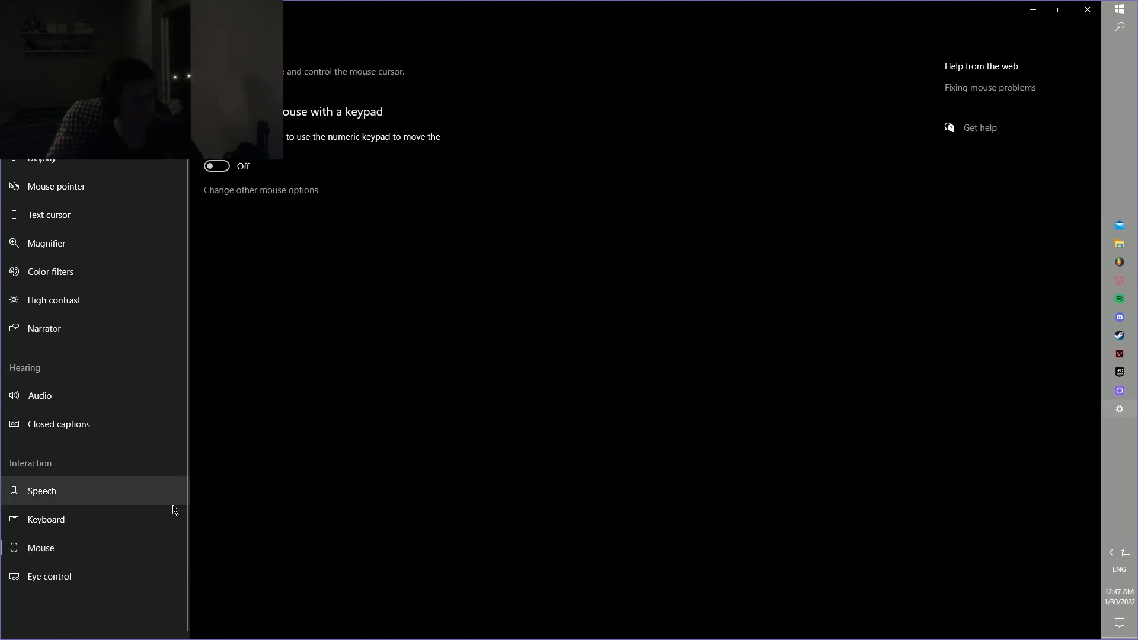
{"action": "left_click", "coordinate": [92, 586]}
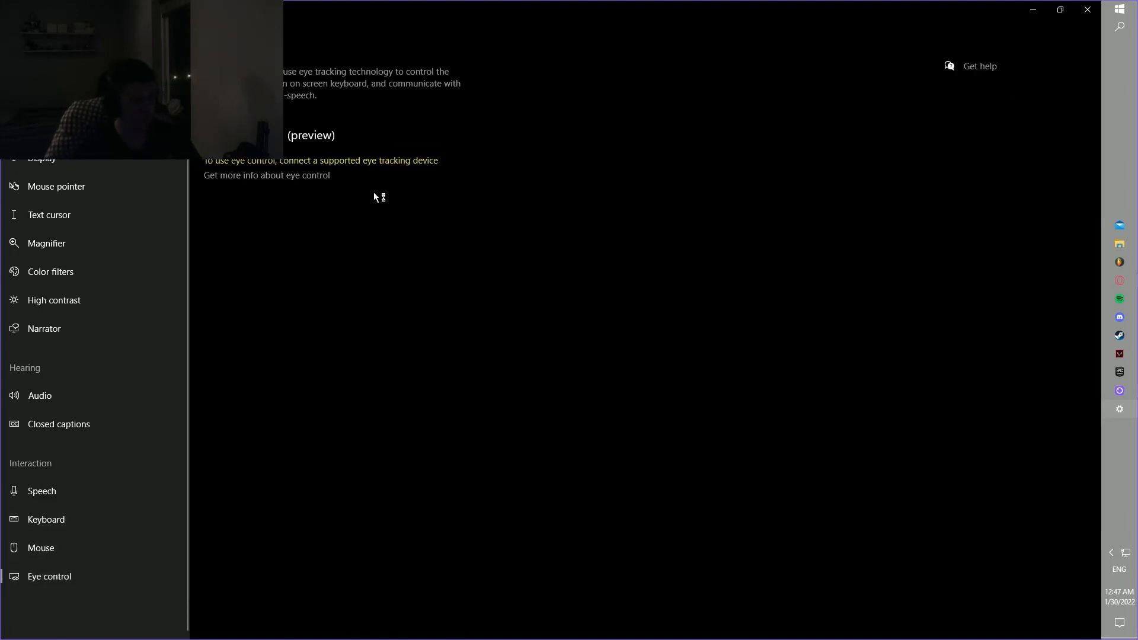
{"action": "key", "text": "alt+Left"}
{"action": "left_click", "coordinate": [870, 277]}
{"action": "key", "text": "alt+Left"}
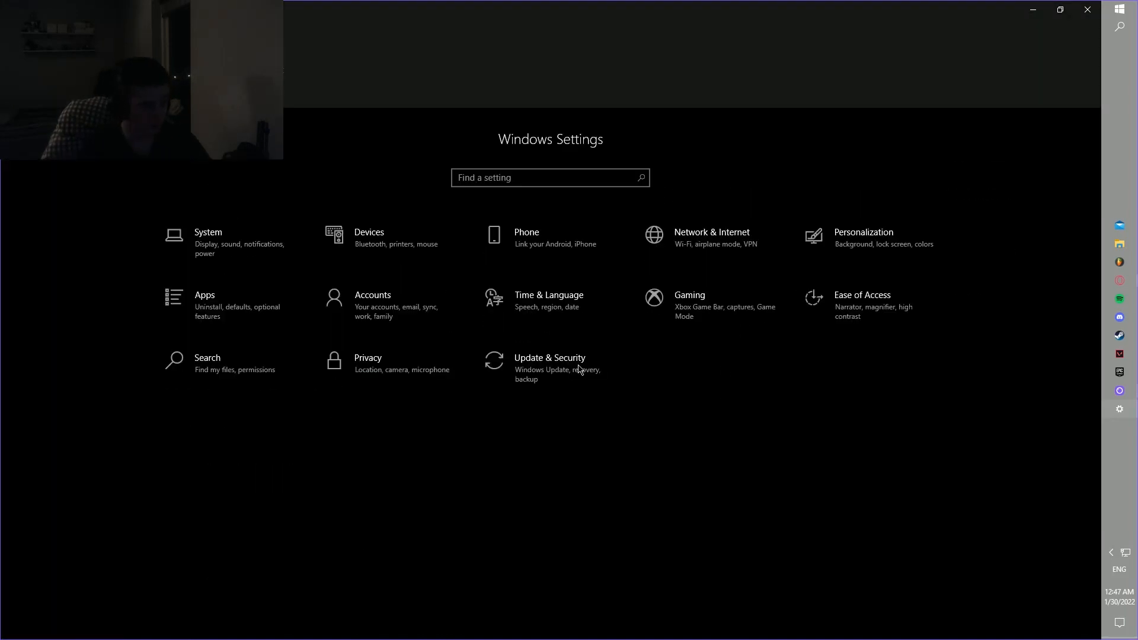
Examine the SafeSearch, cloud content search and history options on the Permissions & History page under Search
{"action": "left_click", "coordinate": [223, 331]}
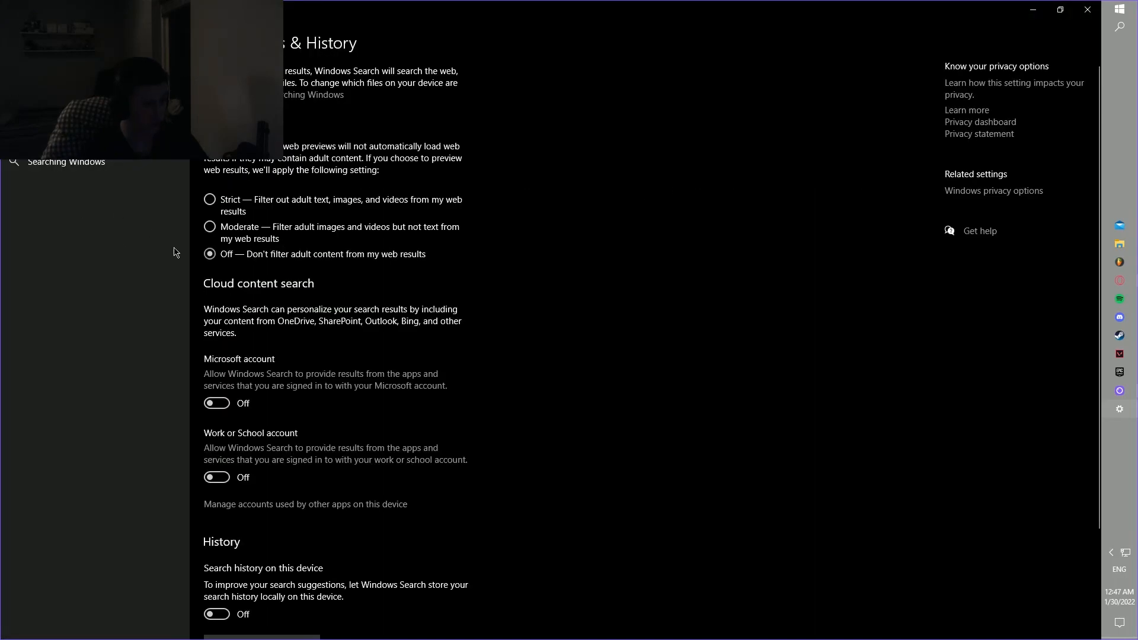
{"action": "scroll", "coordinate": [397, 293], "scroll_direction": "down", "scroll_amount": 3}
{"action": "scroll", "coordinate": [409, 277], "scroll_direction": "up", "scroll_amount": 3}
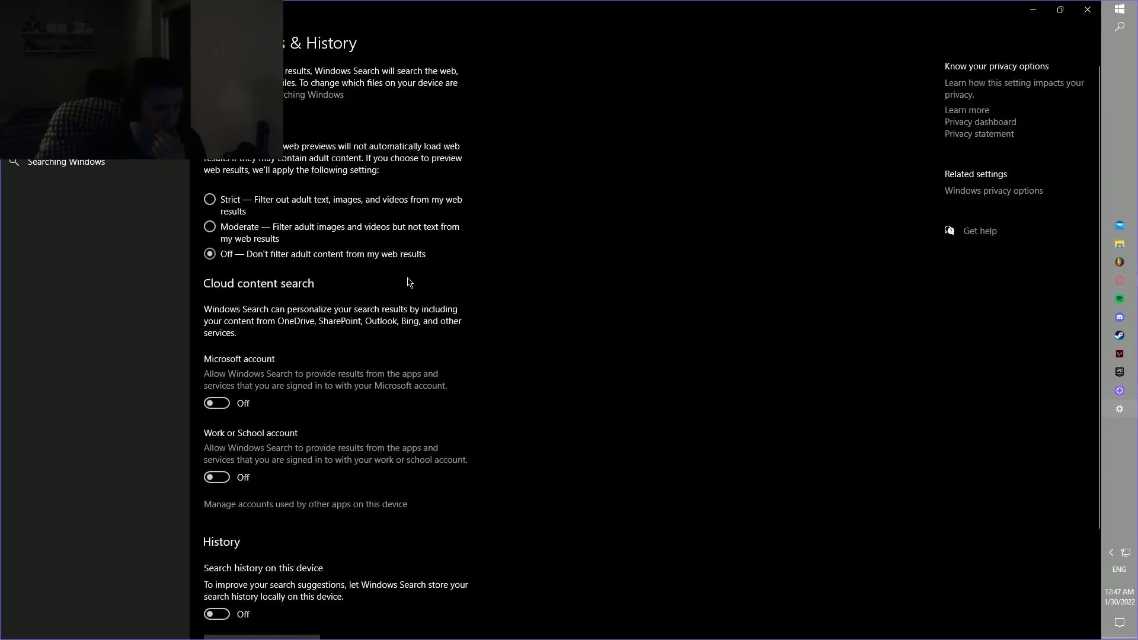
{"action": "scroll", "coordinate": [410, 279], "scroll_direction": "down", "scroll_amount": 3}
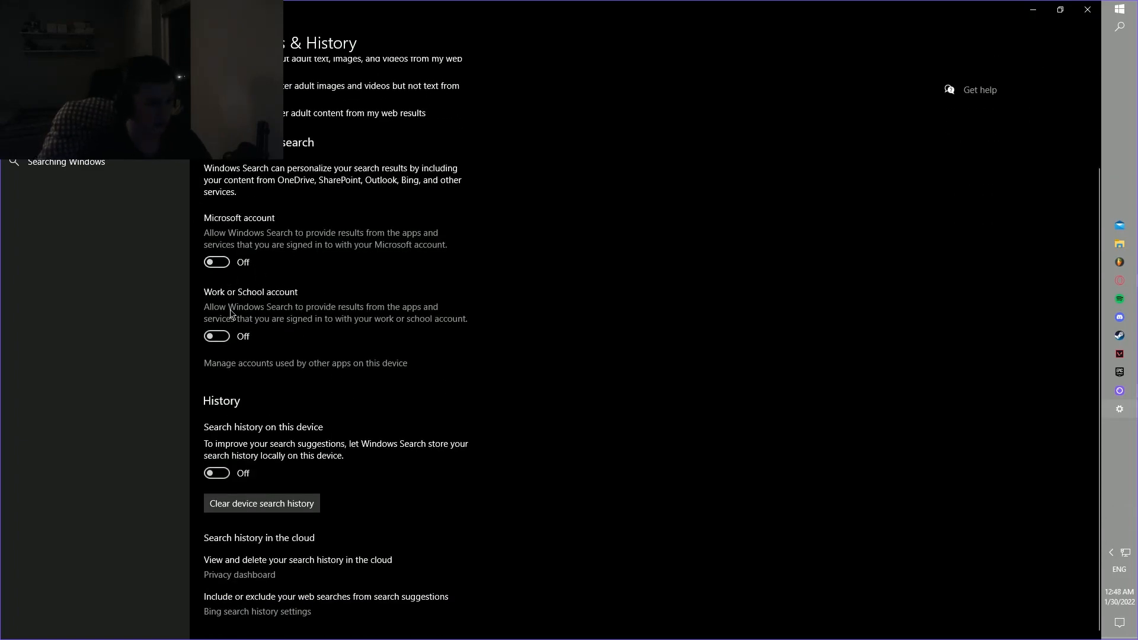
Examine the excluded folders and indexer performance options under Searching Windows, and return to the Settings home page
{"action": "left_click", "coordinate": [113, 170]}
{"action": "scroll", "coordinate": [248, 311], "scroll_direction": "down", "scroll_amount": 5}
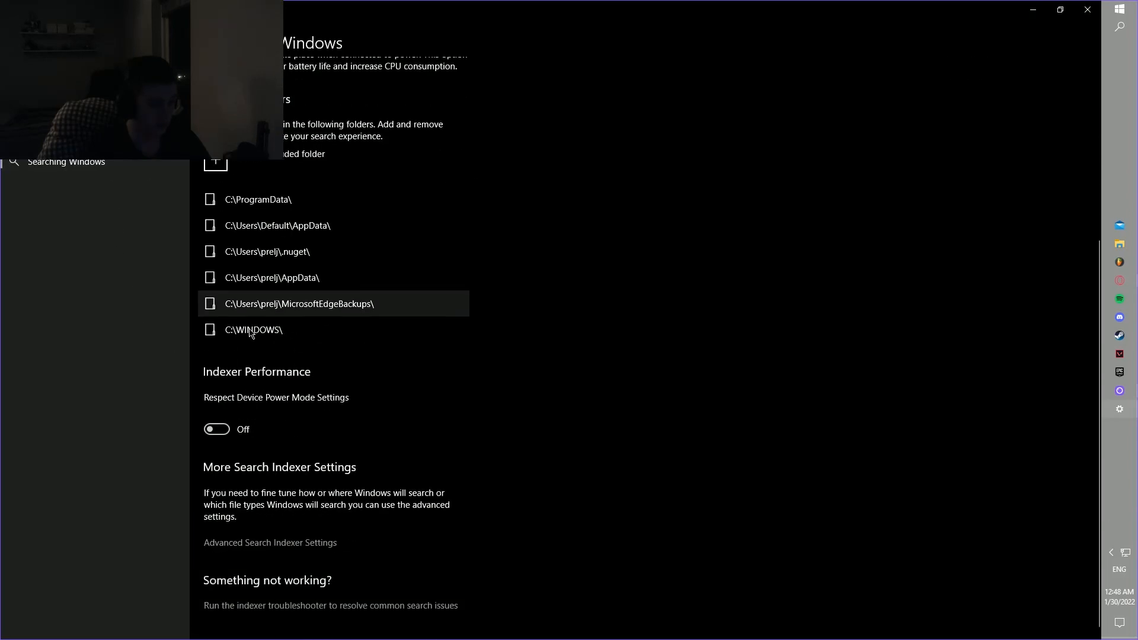
{"action": "scroll", "coordinate": [260, 240], "scroll_direction": "up", "scroll_amount": 3}
{"action": "scroll", "coordinate": [262, 399], "scroll_direction": "down", "scroll_amount": 5}
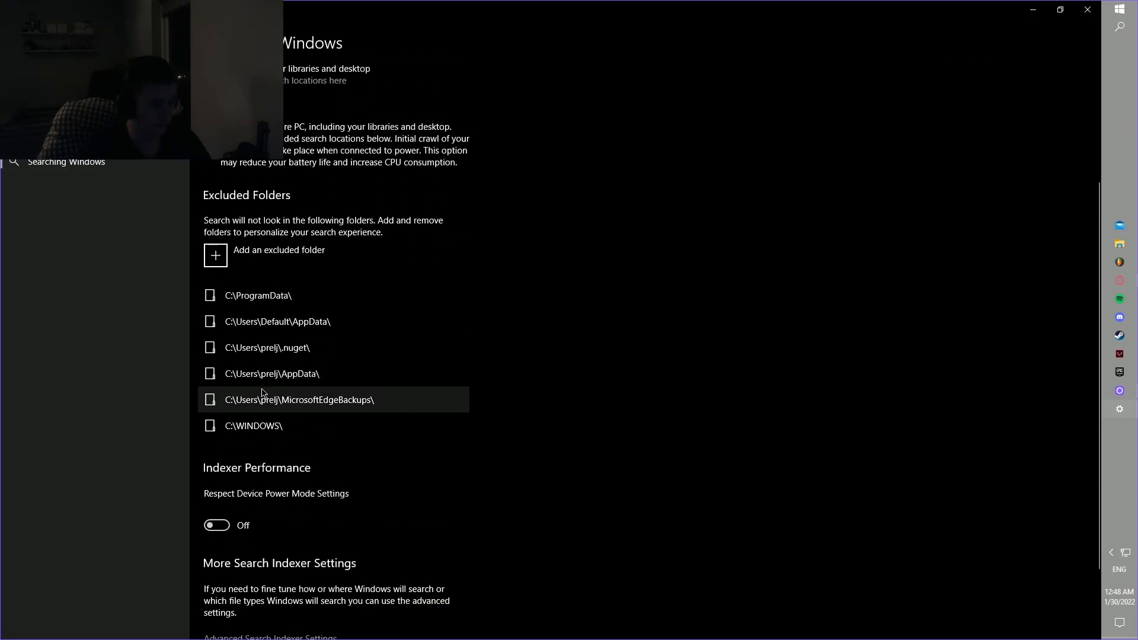
{"action": "scroll", "coordinate": [268, 402], "scroll_direction": "up", "scroll_amount": 5}
{"action": "left_click", "coordinate": [23, 83]}
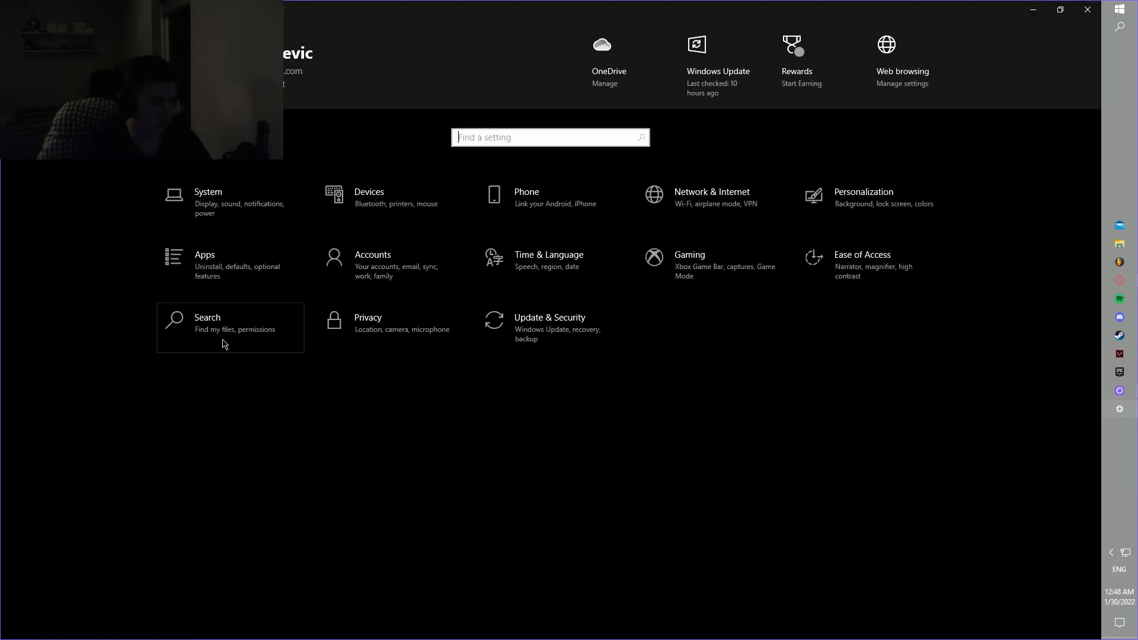
Review the General, Speech and Inking & typing personalization pages under Privacy
{"action": "left_click", "coordinate": [364, 348]}
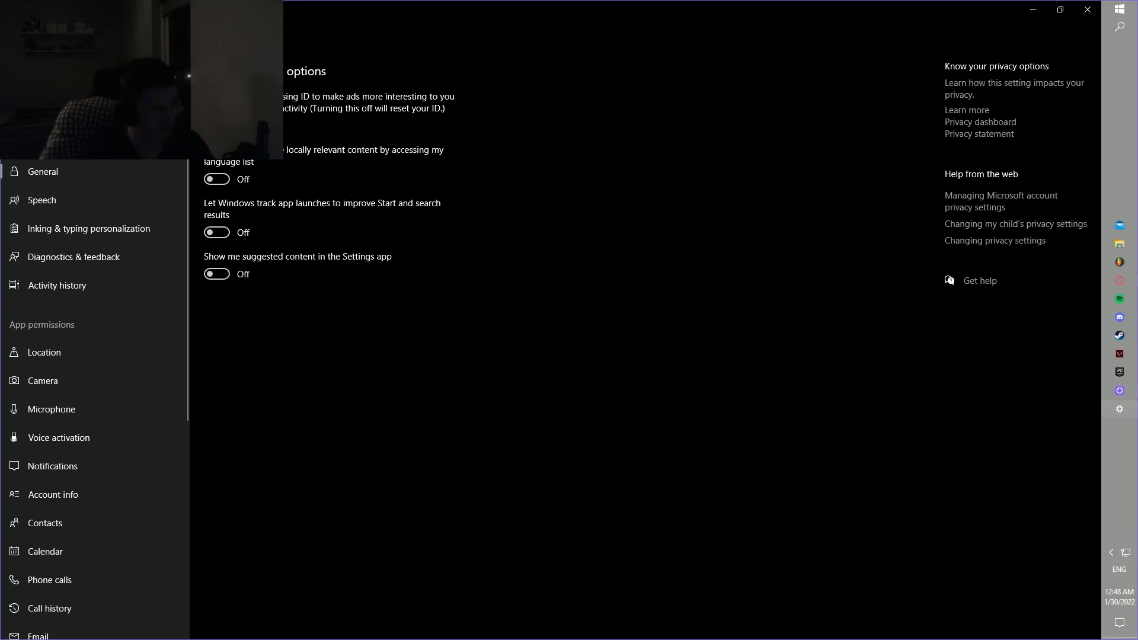
{"action": "left_click", "coordinate": [127, 208]}
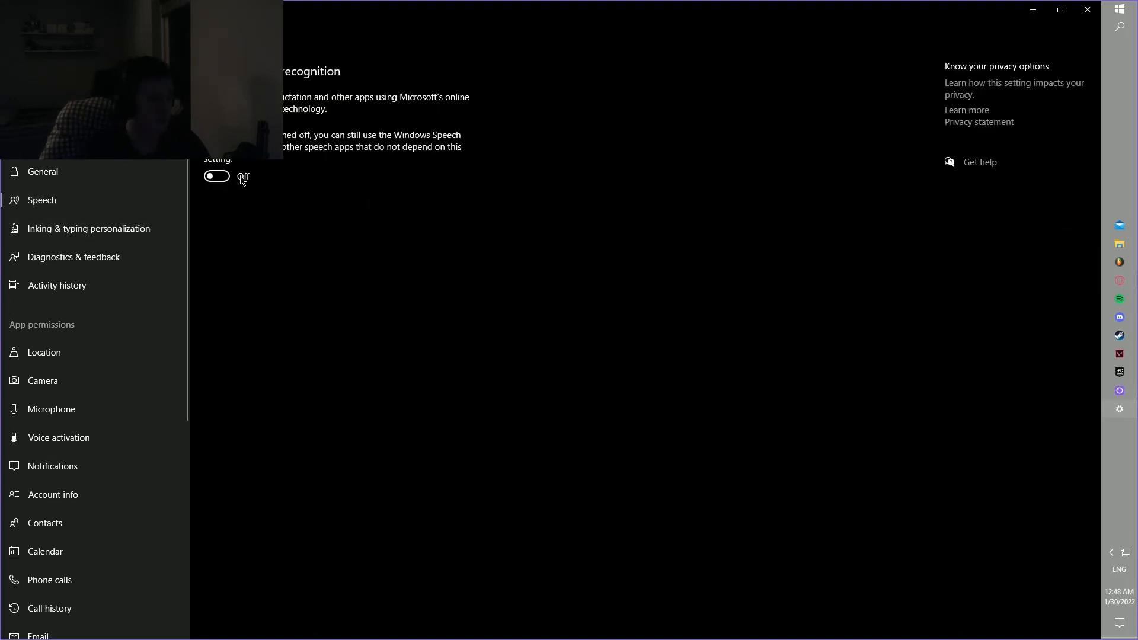
{"action": "left_click", "coordinate": [166, 234]}
Examine the diagnostic data, tailored experiences and diagnostic data viewing options under Diagnostics & feedback
{"action": "left_click", "coordinate": [113, 260]}
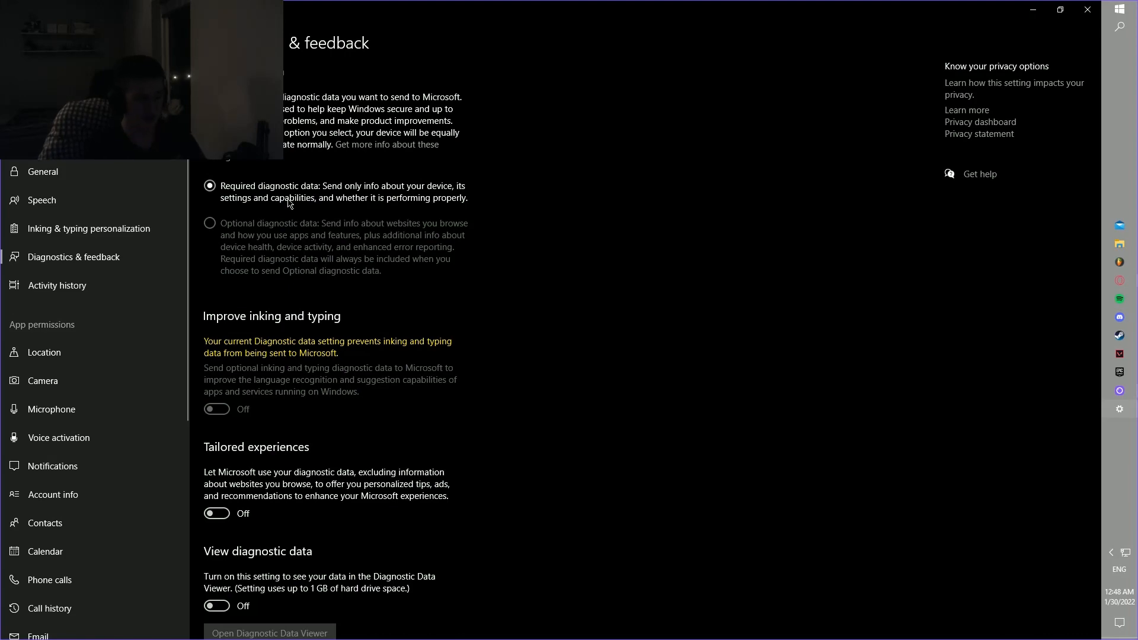
{"action": "scroll", "coordinate": [418, 312], "scroll_direction": "down", "scroll_amount": 3}
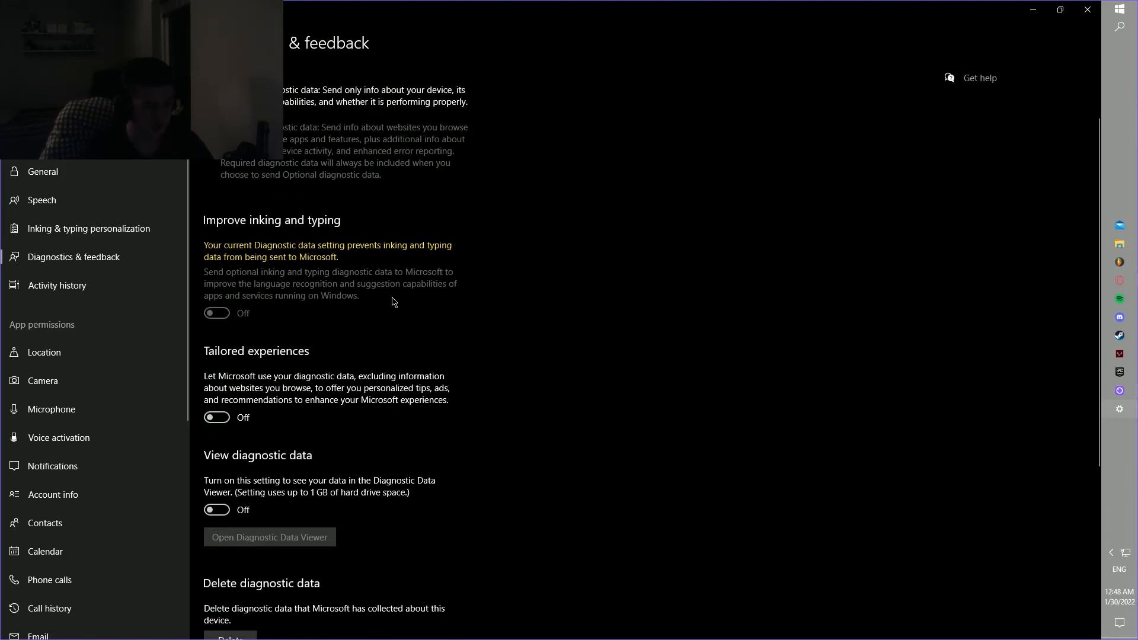
{"action": "scroll", "coordinate": [424, 335], "scroll_direction": "down", "scroll_amount": 3}
{"action": "scroll", "coordinate": [346, 355], "scroll_direction": "up", "scroll_amount": 7}
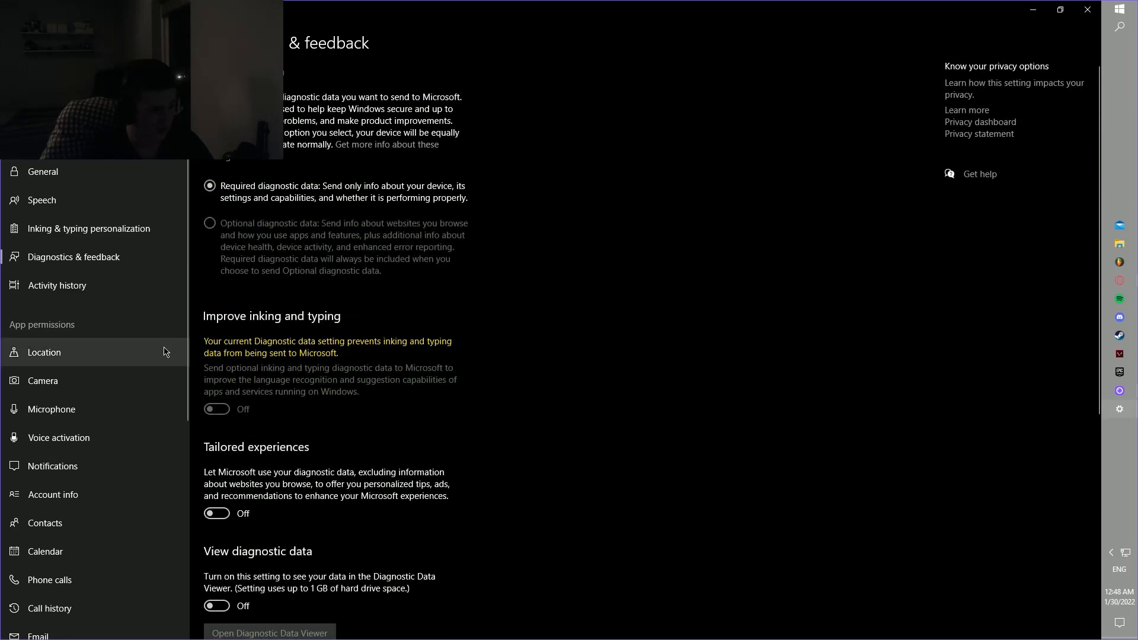
Examine the location access, location history, per-app and desktop app options on the Location page under Privacy
{"action": "left_click", "coordinate": [45, 352]}
{"action": "scroll", "coordinate": [356, 292], "scroll_direction": "down", "scroll_amount": 5}
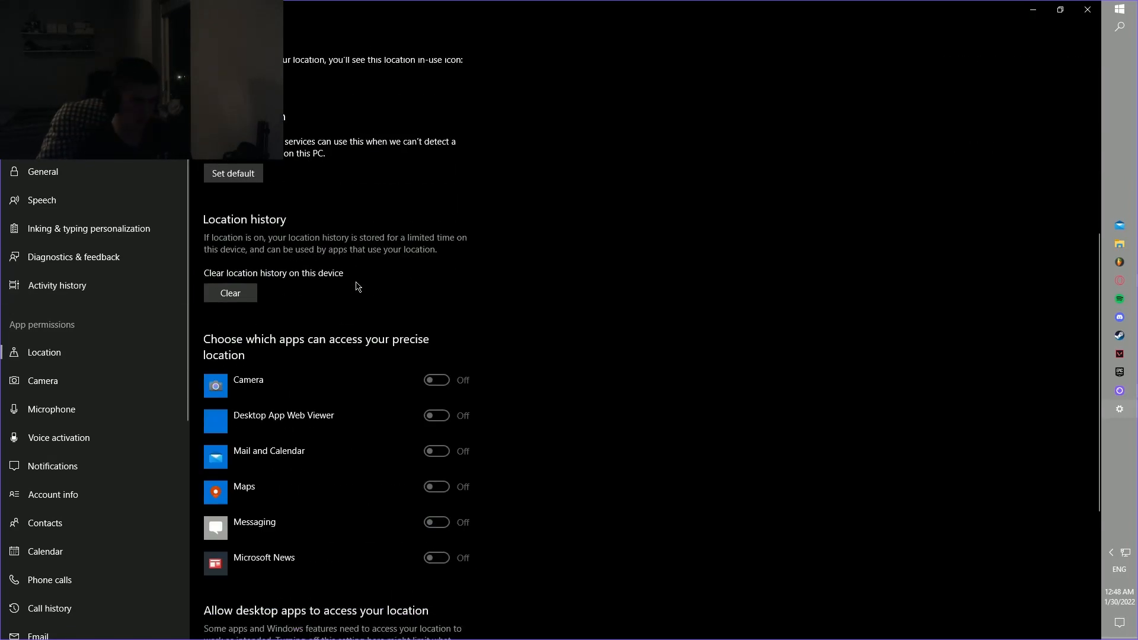
{"action": "scroll", "coordinate": [358, 291], "scroll_direction": "down", "scroll_amount": 4}
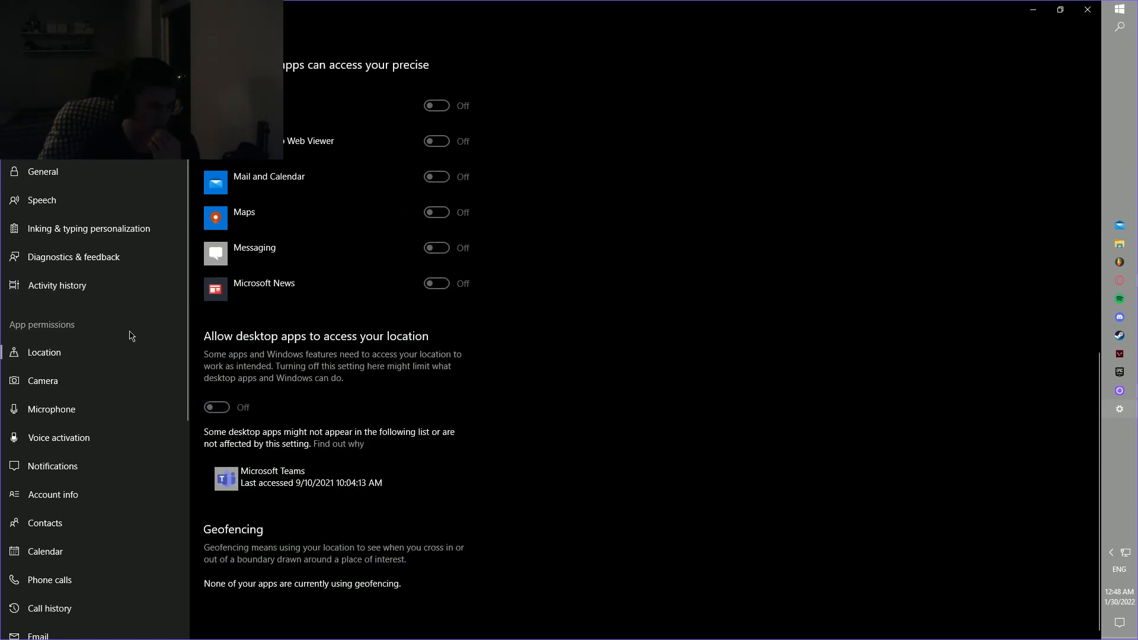
{"action": "scroll", "coordinate": [280, 318], "scroll_direction": "up", "scroll_amount": 8}
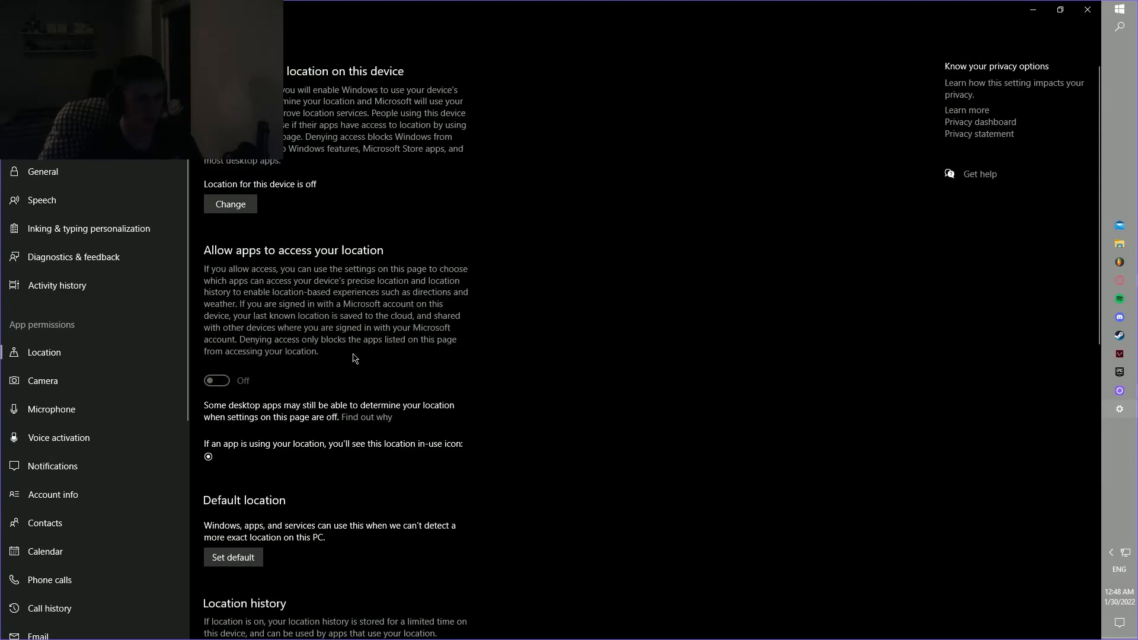
{"action": "scroll", "coordinate": [491, 335], "scroll_direction": "down", "scroll_amount": 7}
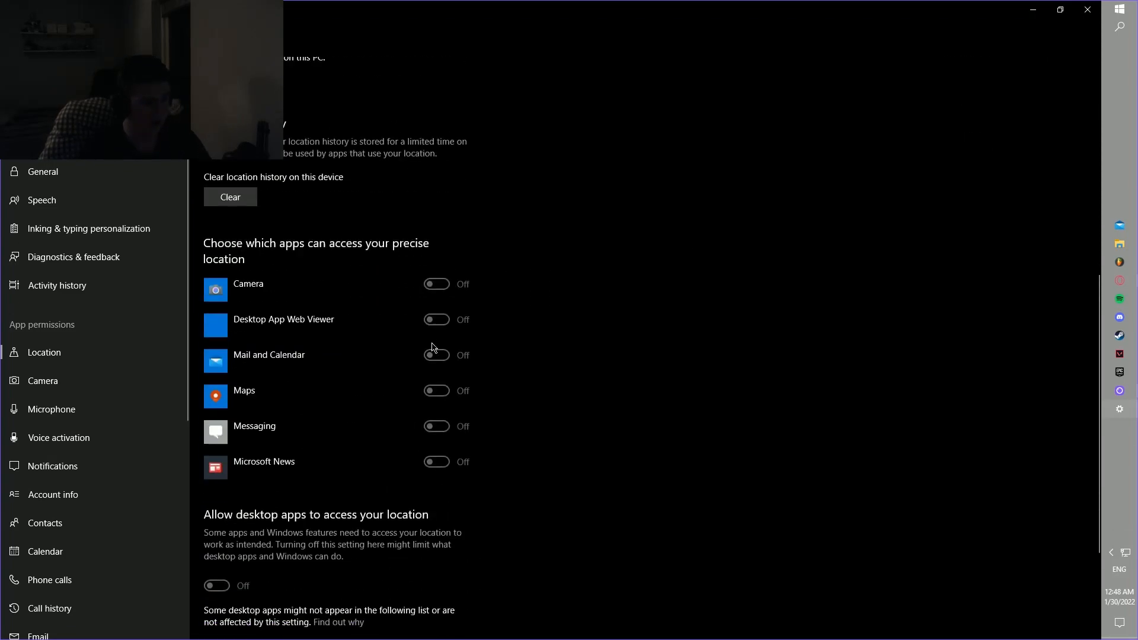
{"action": "scroll", "coordinate": [439, 312], "scroll_direction": "down", "scroll_amount": 3}
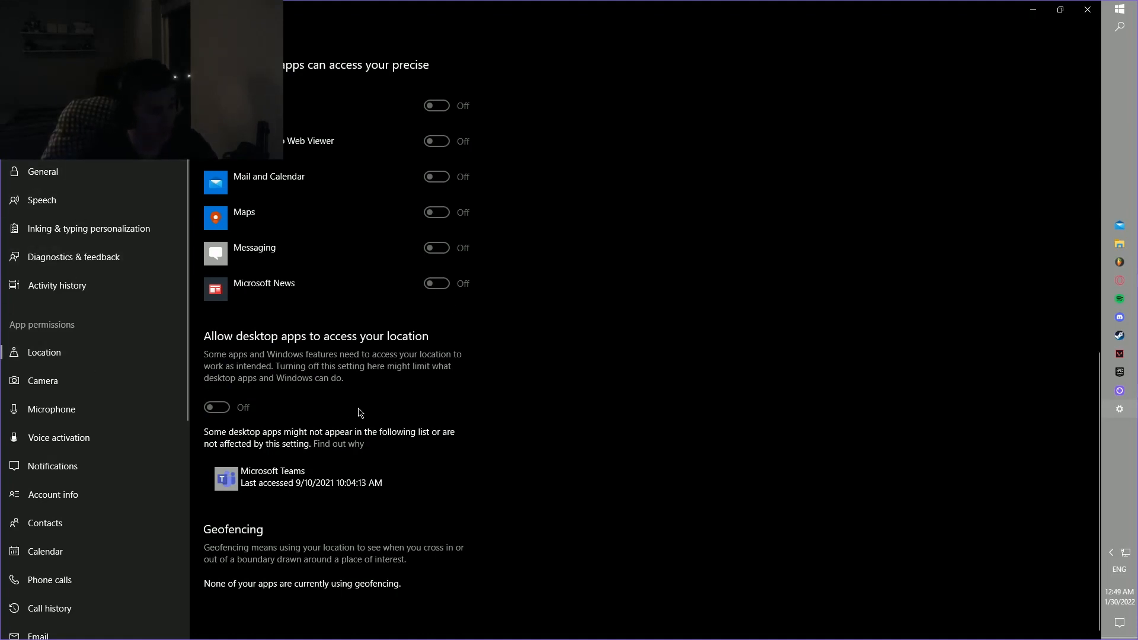
Review the Camera, Microphone and Voice activation app permissions, including the headset button and Cortana options
{"action": "left_click", "coordinate": [54, 386]}
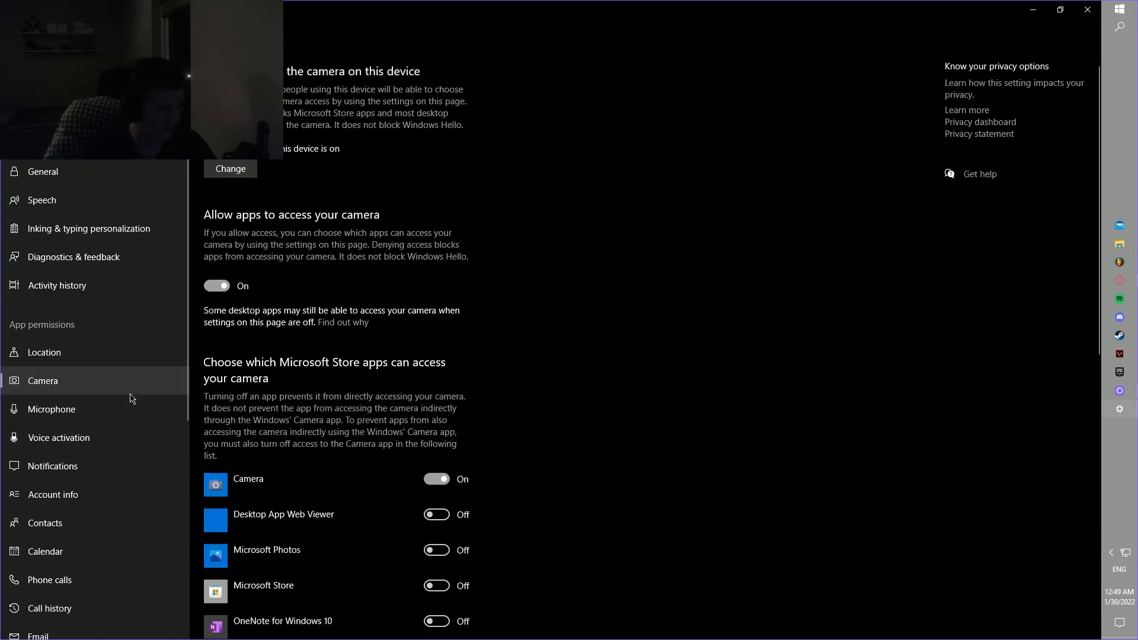
{"action": "left_click", "coordinate": [129, 404]}
{"action": "left_click", "coordinate": [131, 445]}
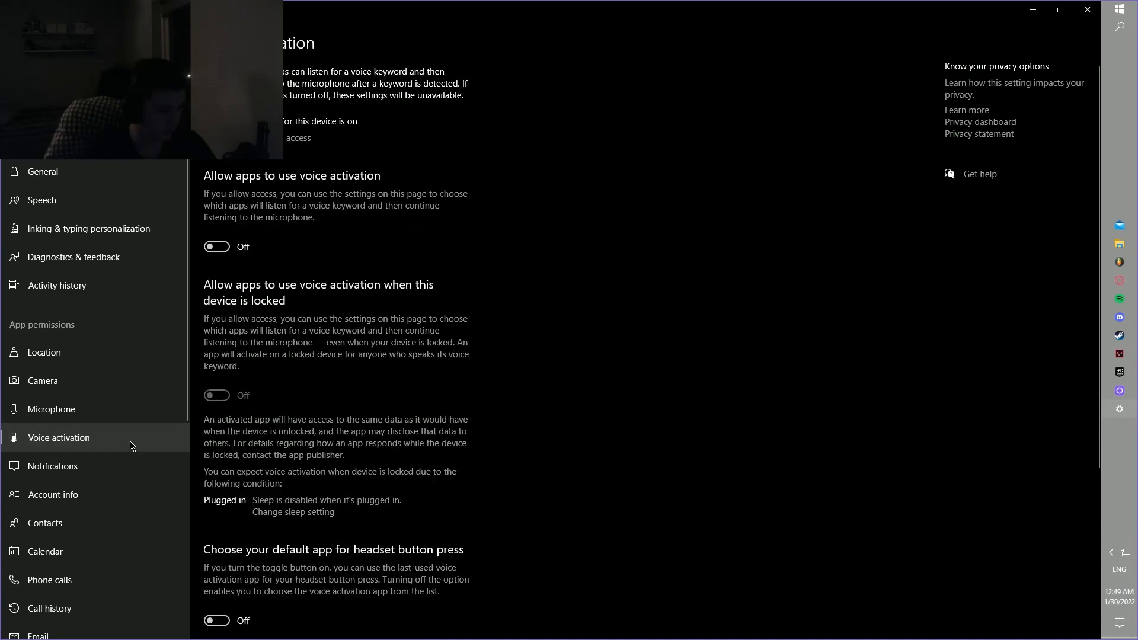
{"action": "scroll", "coordinate": [131, 447], "scroll_direction": "down", "scroll_amount": 4}
{"action": "scroll", "coordinate": [381, 389], "scroll_direction": "down", "scroll_amount": 5}
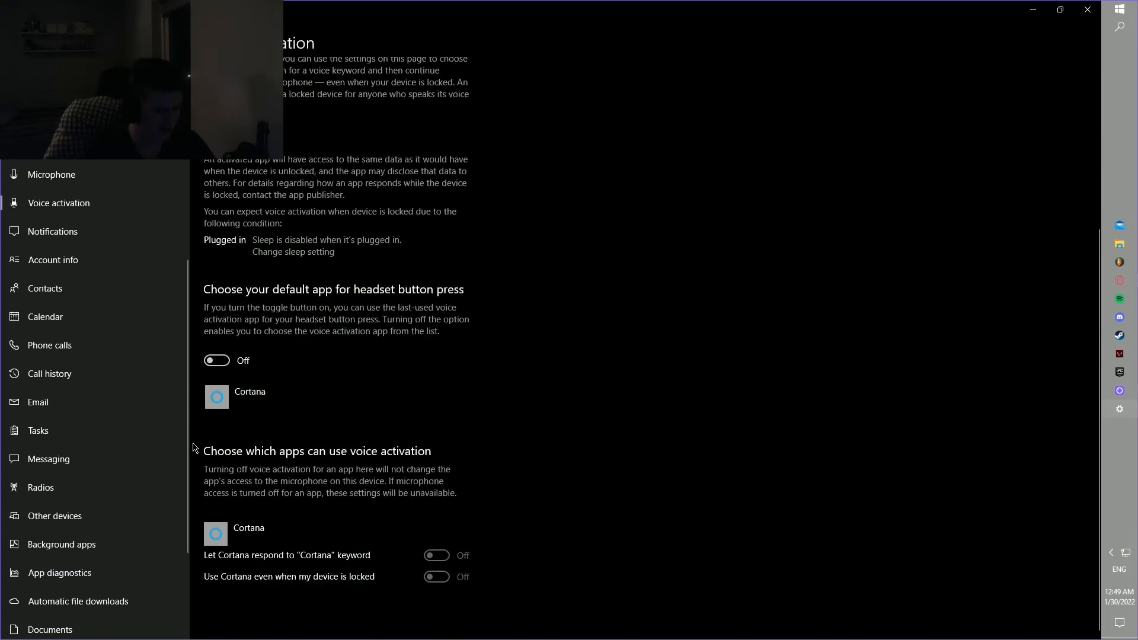
Review the Notifications, Account info, Contacts, Calendar, Phone calls and Call history app permissions
{"action": "left_click", "coordinate": [70, 236]}
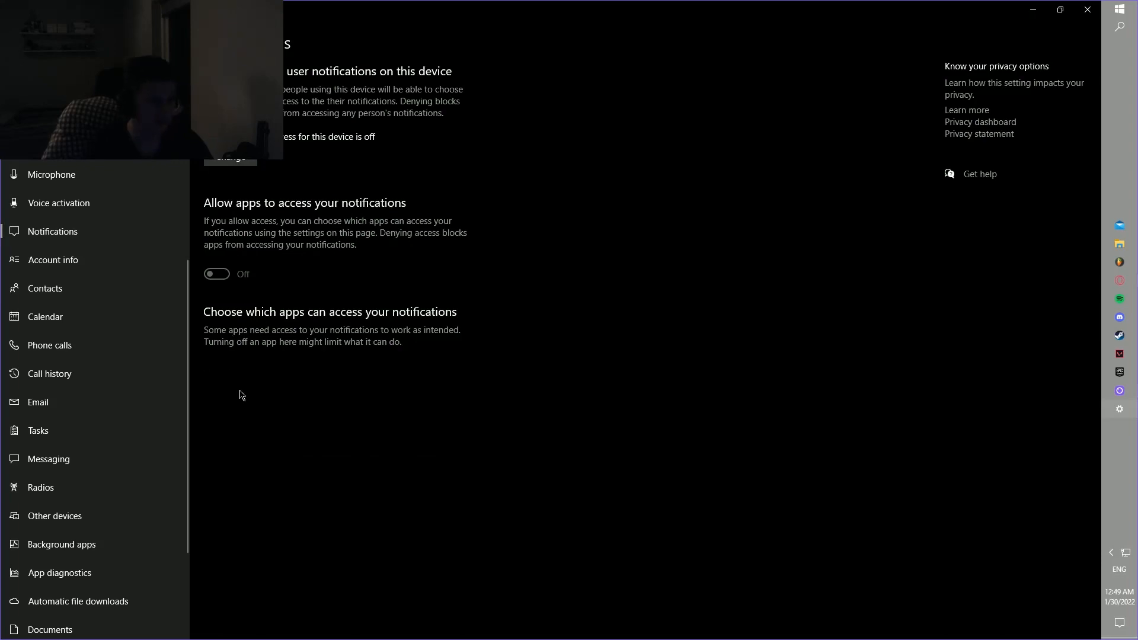
{"action": "left_click", "coordinate": [52, 260]}
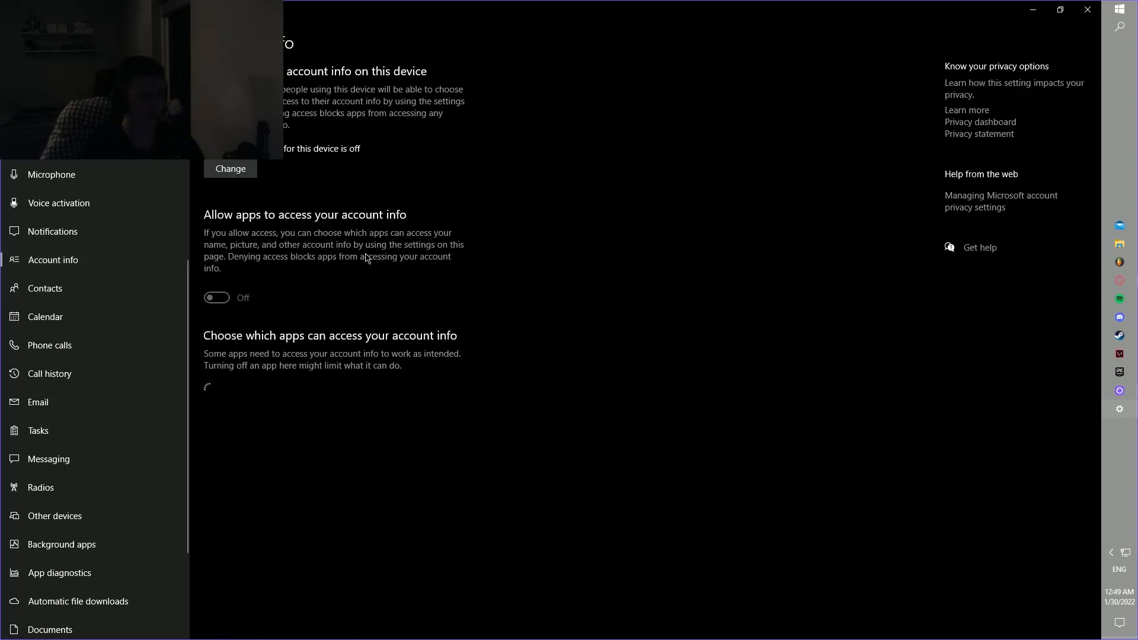
{"action": "left_click", "coordinate": [86, 288]}
{"action": "left_click", "coordinate": [92, 317]}
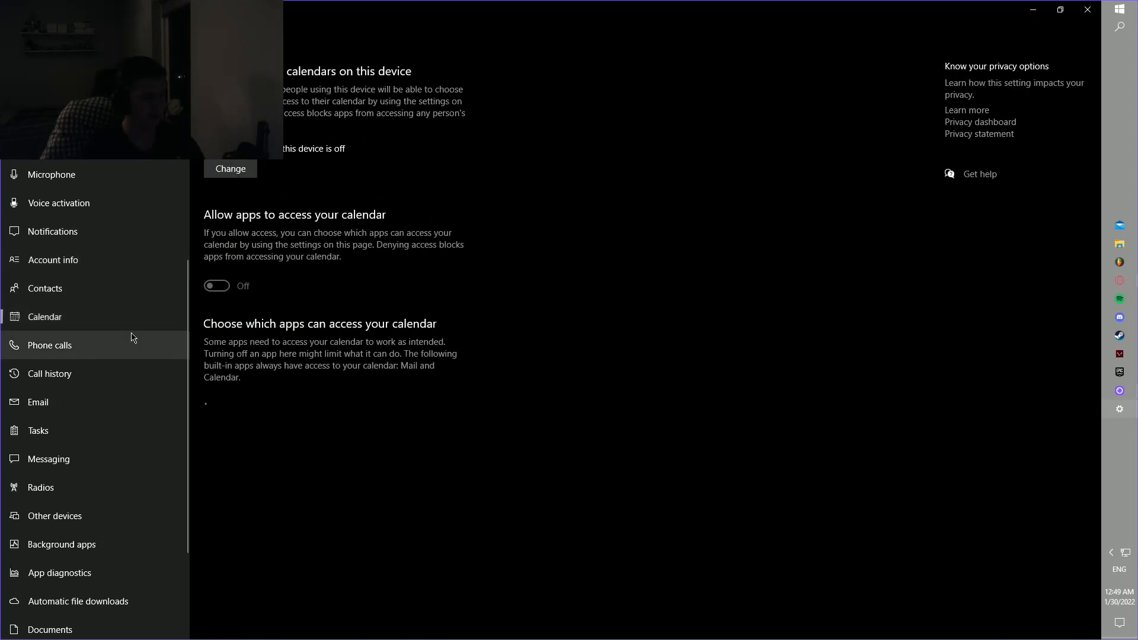
{"action": "left_click", "coordinate": [95, 348]}
{"action": "left_click", "coordinate": [101, 375]}
{"action": "scroll", "coordinate": [98, 289], "scroll_direction": "down", "scroll_amount": 2}
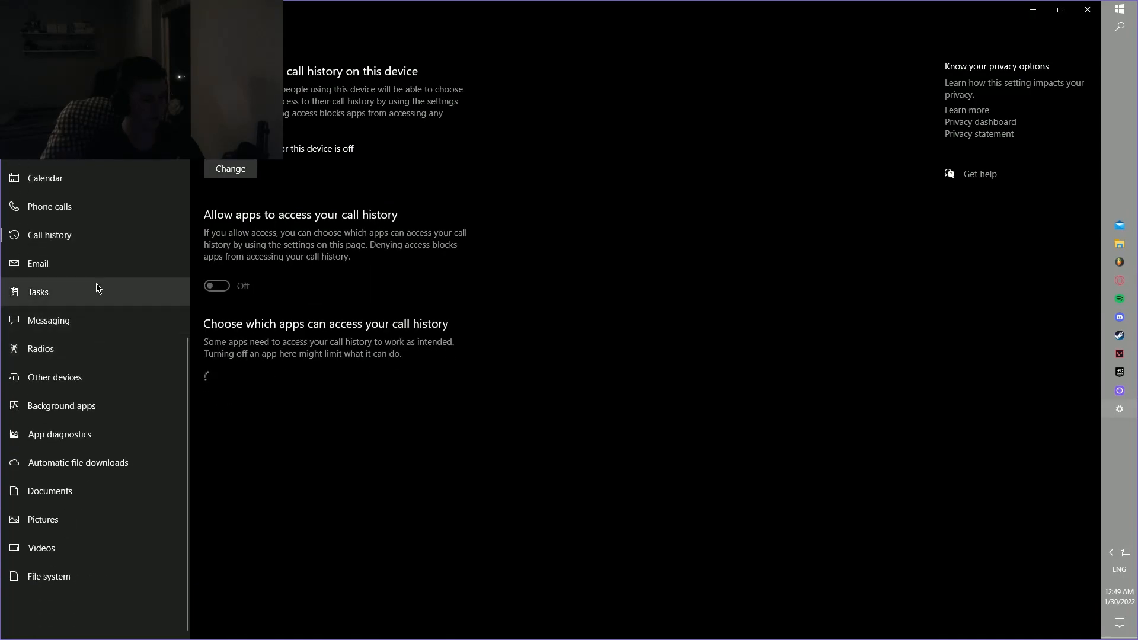
Review the Email, Tasks, Messaging, Radios and Other devices app permissions
{"action": "left_click", "coordinate": [95, 263]}
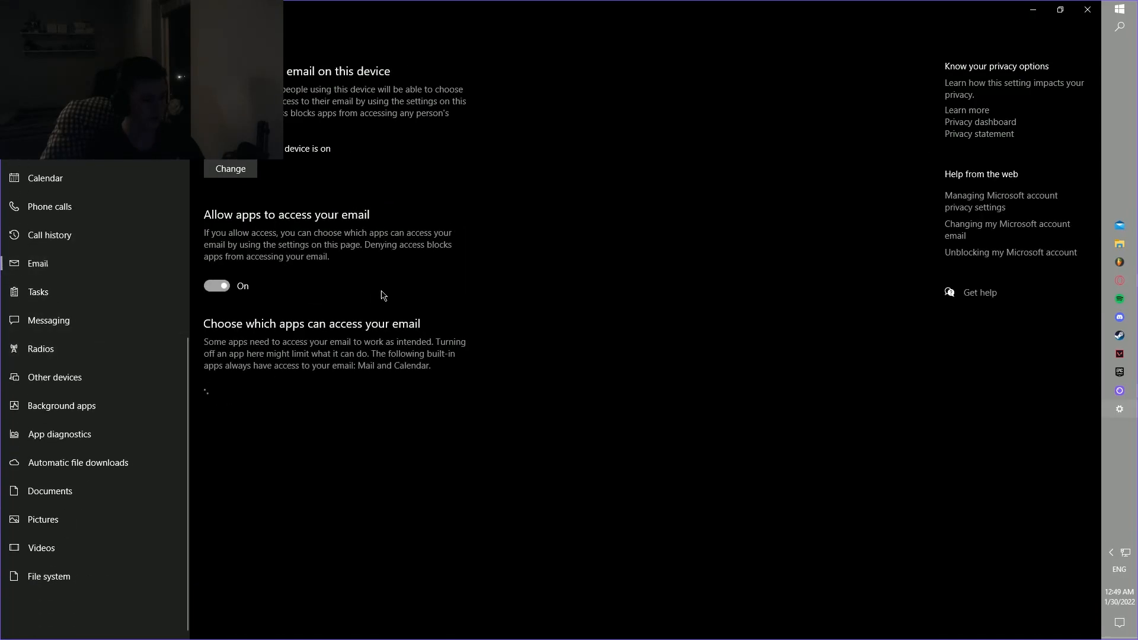
{"action": "left_click", "coordinate": [114, 298]}
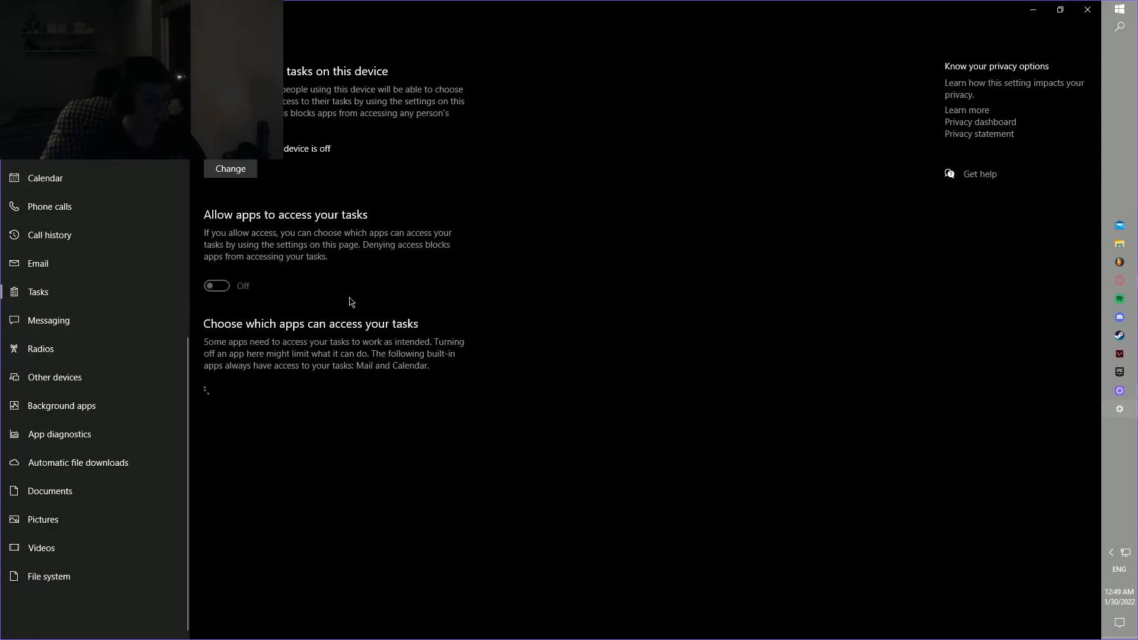
{"action": "left_click", "coordinate": [114, 333]}
{"action": "left_click", "coordinate": [91, 344]}
{"action": "left_click", "coordinate": [107, 381]}
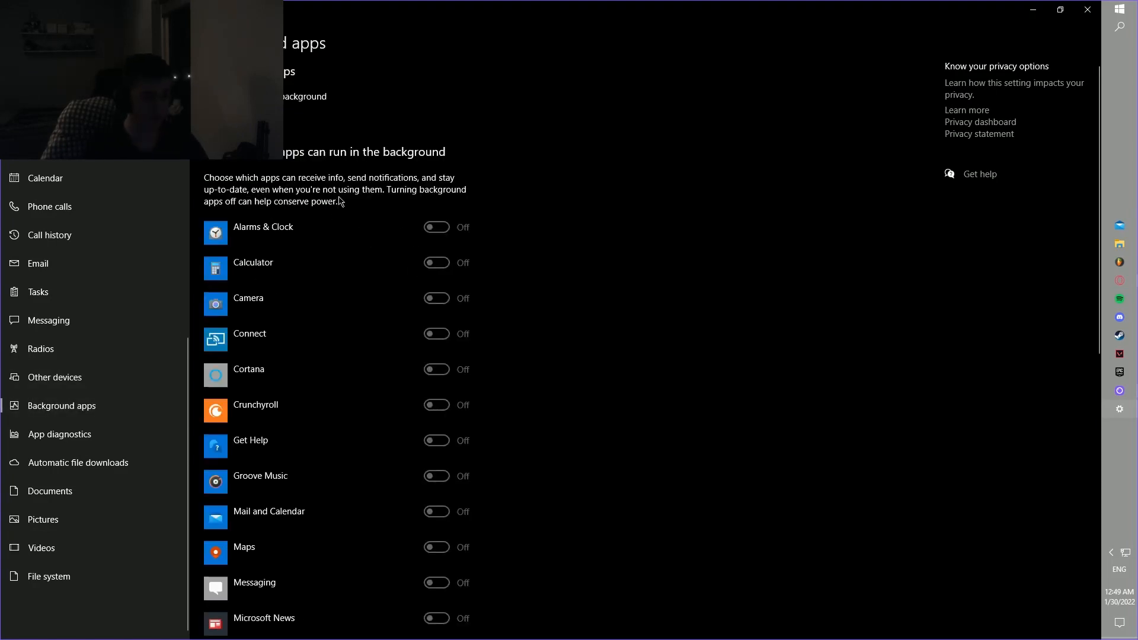
Examine the full list of apps allowed to run in the background on the Background apps page
{"action": "scroll", "coordinate": [341, 202], "scroll_direction": "down", "scroll_amount": 10}
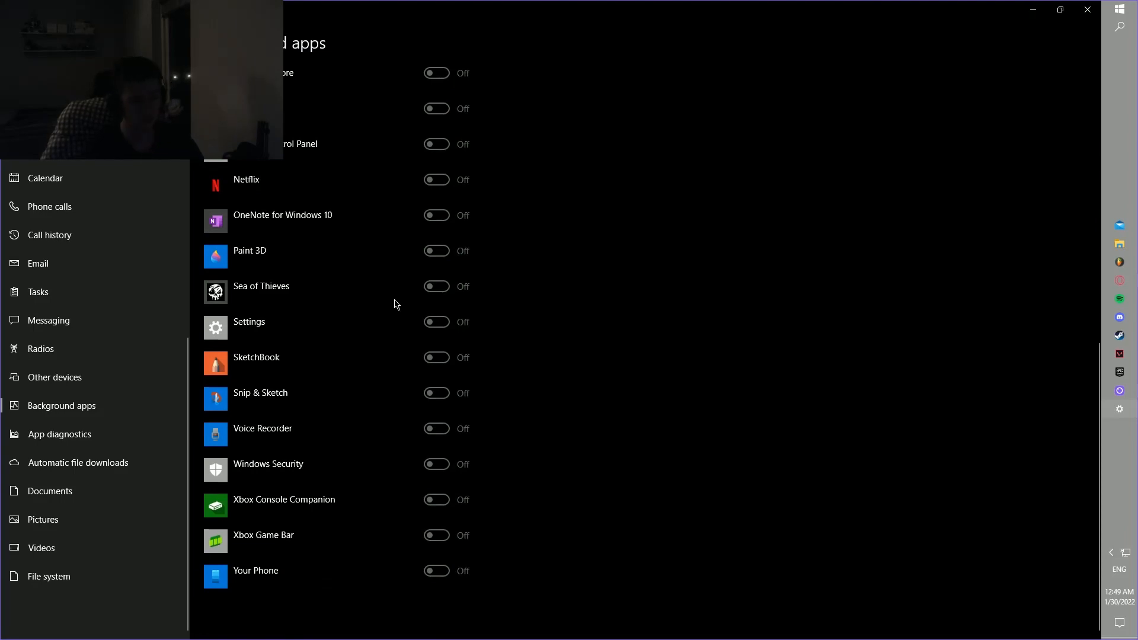
{"action": "scroll", "coordinate": [439, 332], "scroll_direction": "up", "scroll_amount": 10}
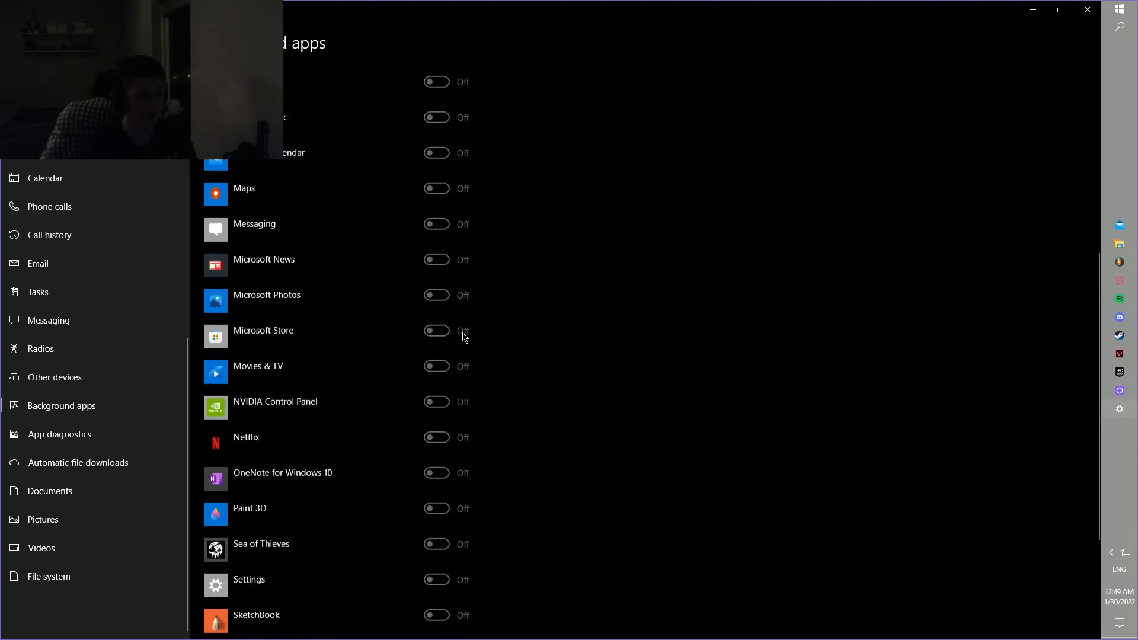
{"action": "scroll", "coordinate": [403, 415], "scroll_direction": "down", "scroll_amount": 6}
{"action": "scroll", "coordinate": [417, 412], "scroll_direction": "down", "scroll_amount": 3}
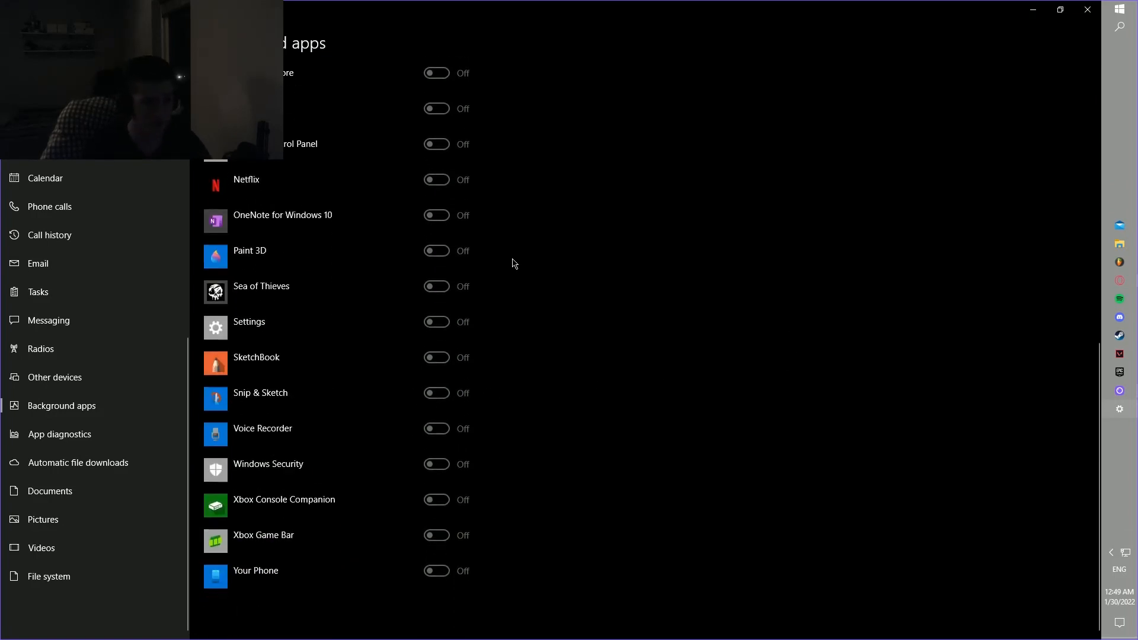
Review the App diagnostics, Automatic file downloads, Documents, Pictures, Videos and File system permissions, and return to the Settings home page
{"action": "left_click", "coordinate": [61, 435]}
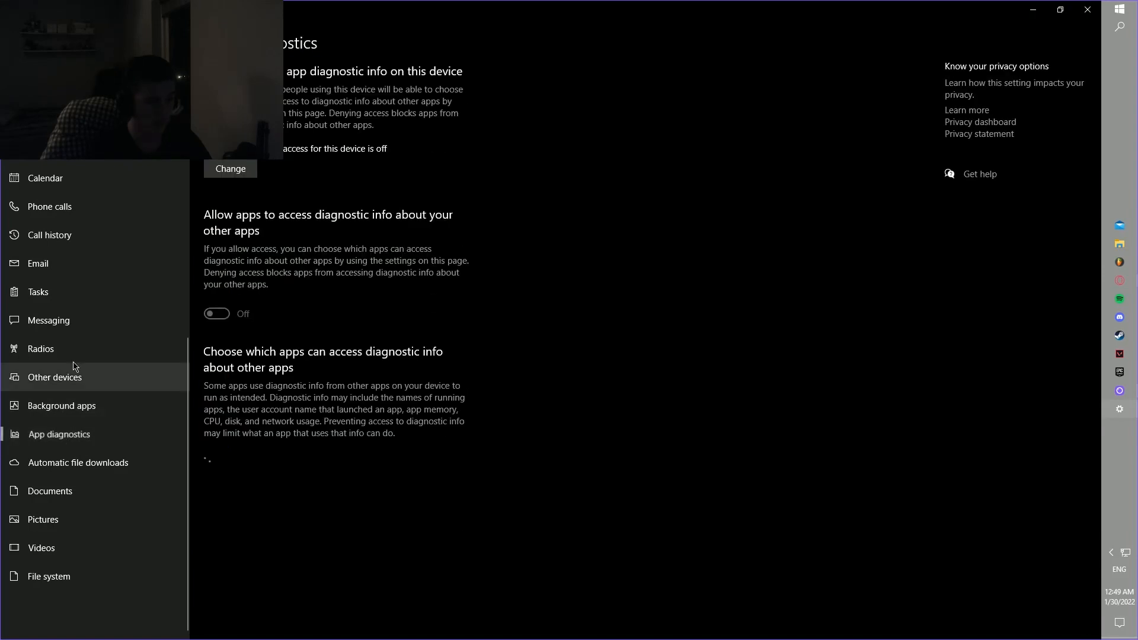
{"action": "left_click", "coordinate": [122, 466]}
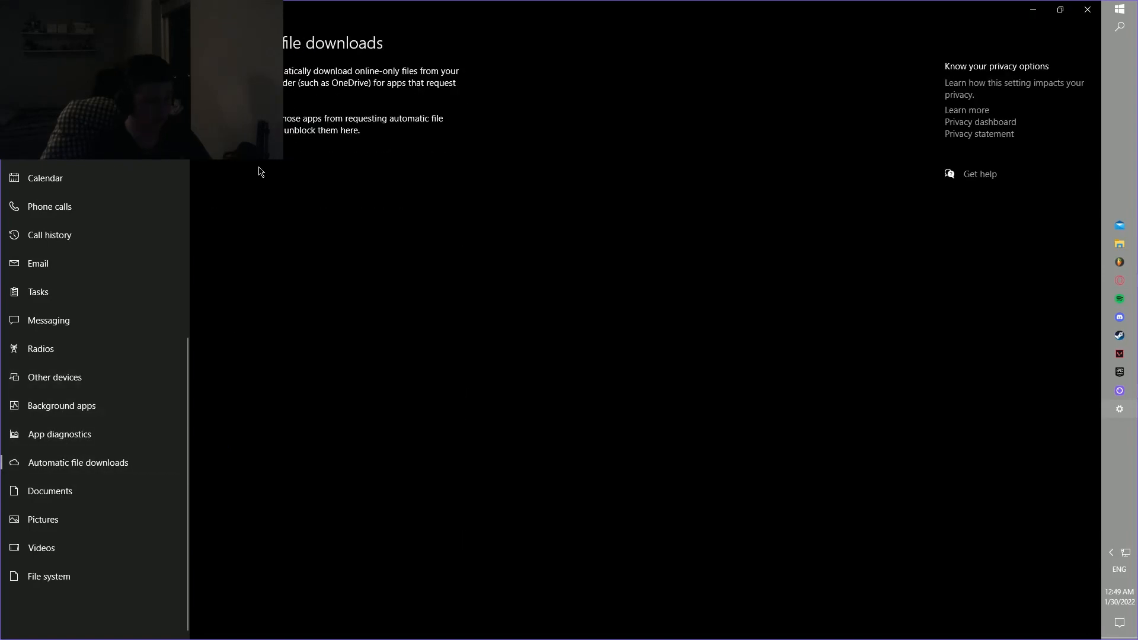
{"action": "left_click", "coordinate": [117, 491]}
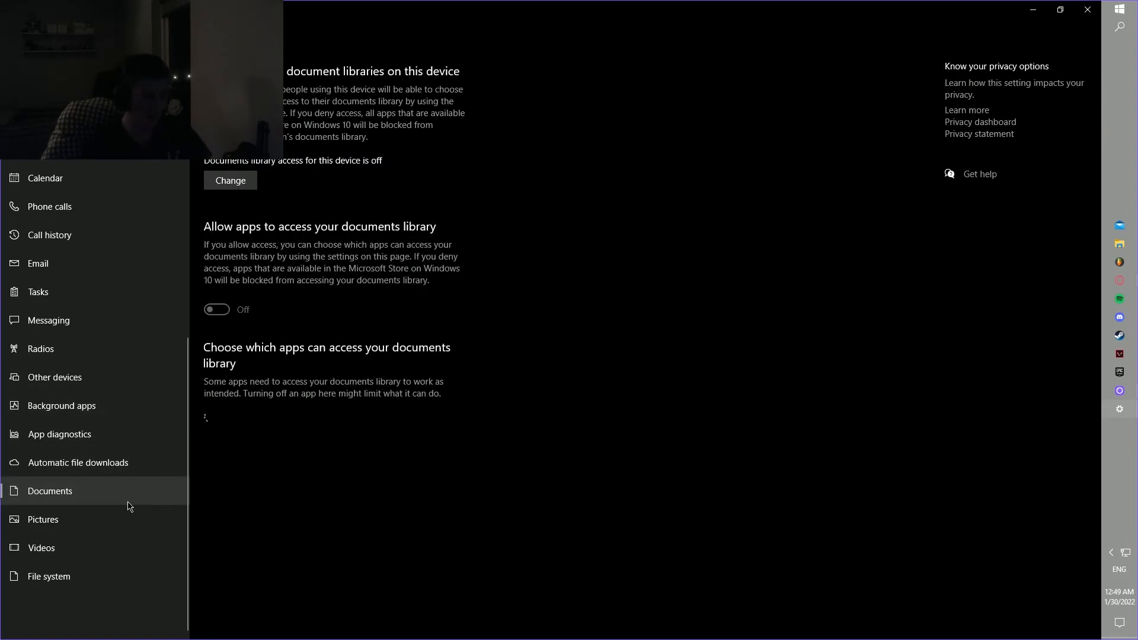
{"action": "left_click", "coordinate": [77, 525]}
{"action": "left_click", "coordinate": [89, 547]}
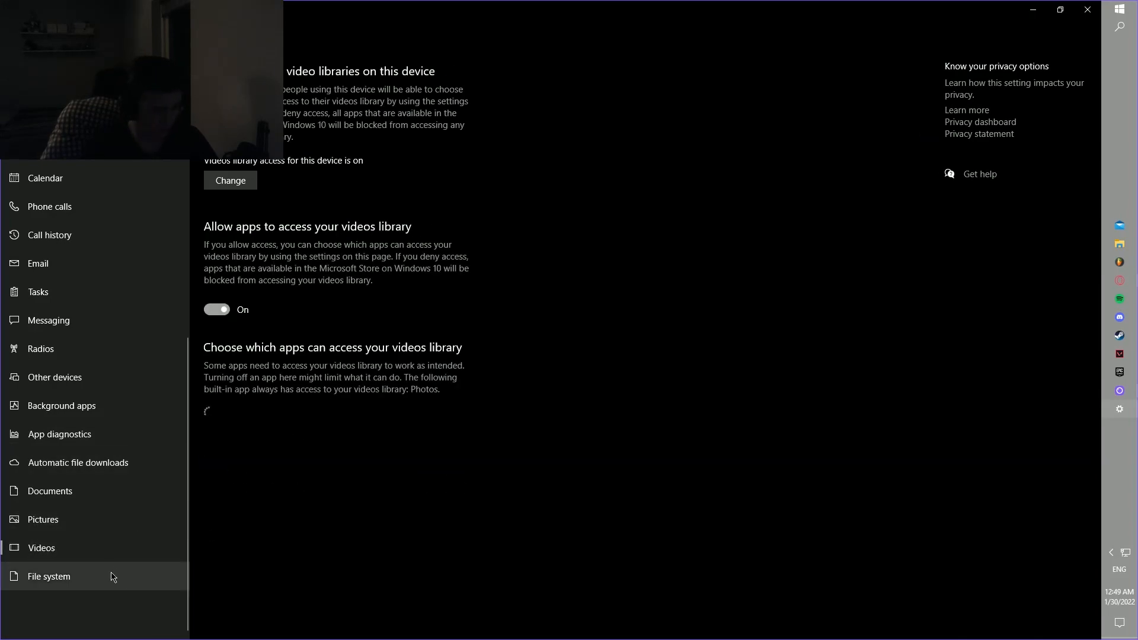
{"action": "left_click", "coordinate": [76, 581]}
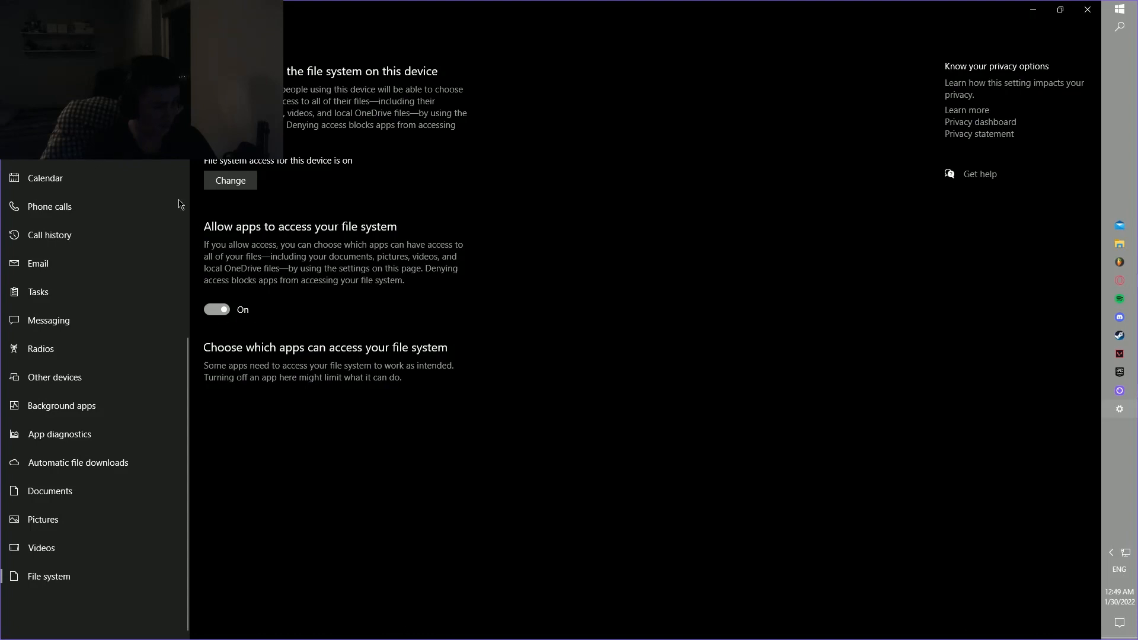
{"action": "left_click", "coordinate": [36, 54]}
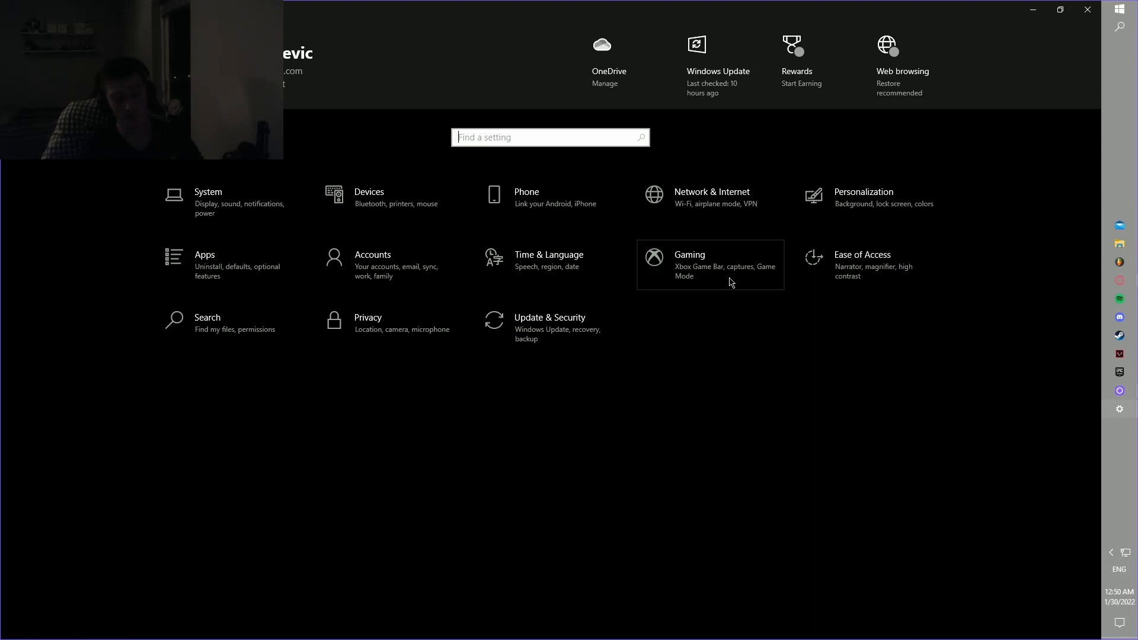
Check the option to allow downloads from other PCs in Delivery Optimization under Update & Security, and close Settings
{"action": "left_click", "coordinate": [540, 328]}
{"action": "left_click", "coordinate": [111, 165]}
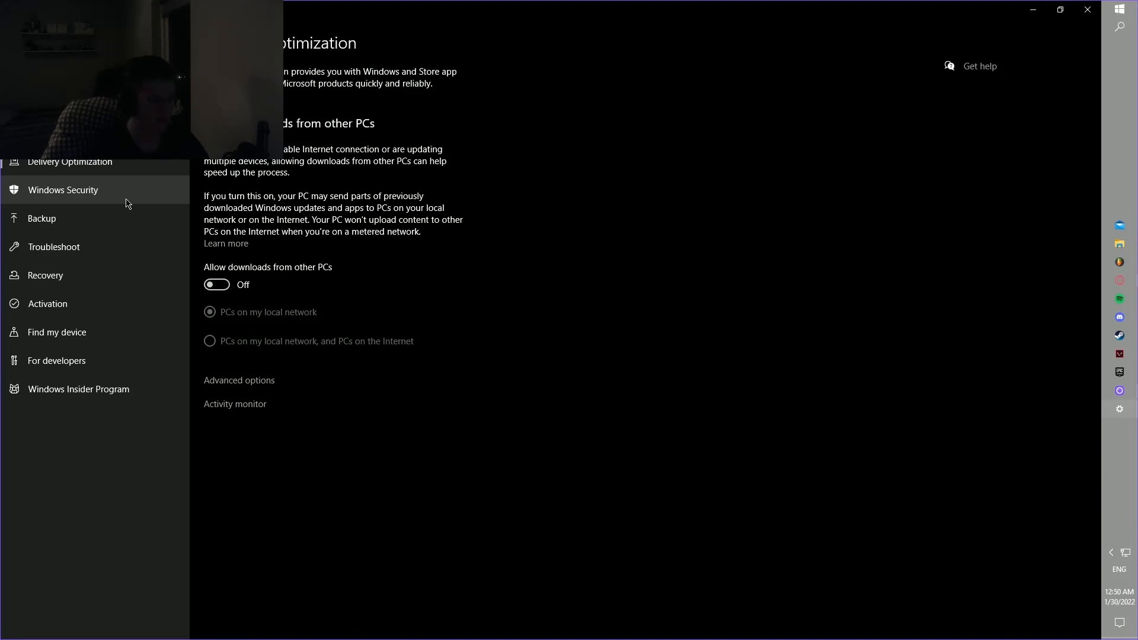
{"action": "key", "text": "alt+Left"}
{"action": "key", "text": "alt+Left"}
{"action": "key", "text": "alt+Left"}
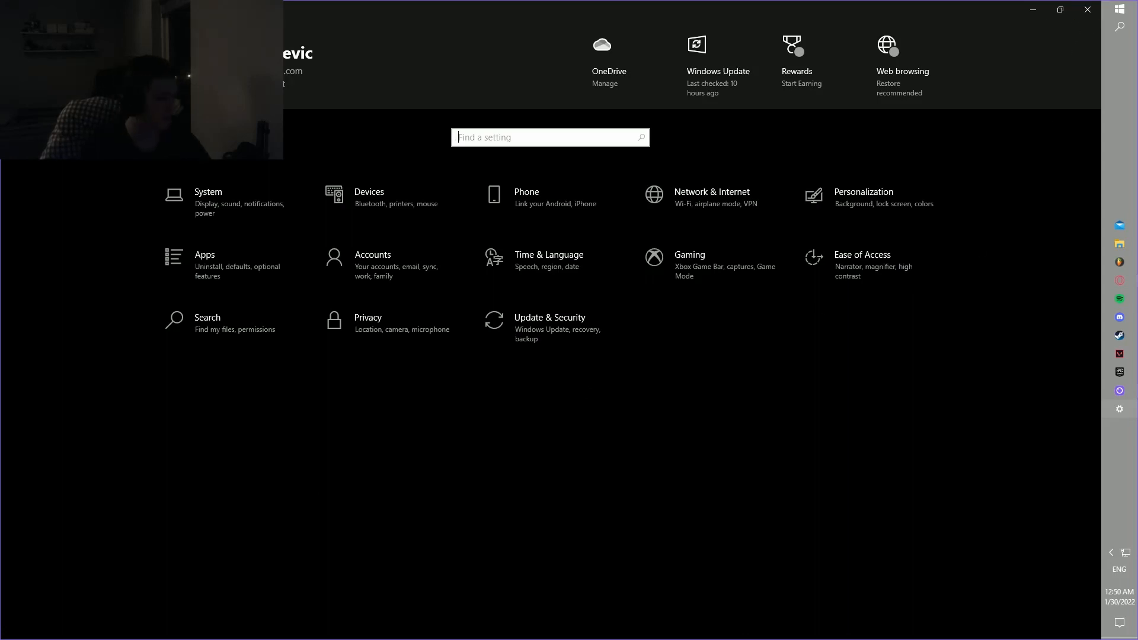
{"action": "key", "text": "alt+F4"}
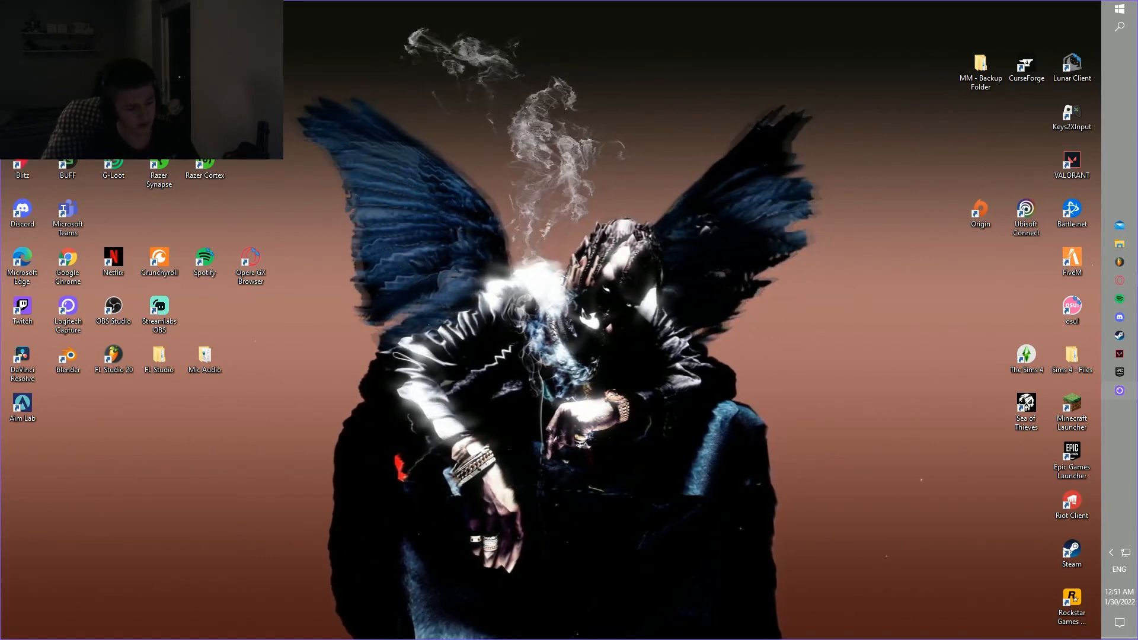
Switch to Task Manager, examine the running processes and the status and impact of the startup apps, and close it
{"action": "key", "text": "ctrl+shift+Escape"}
{"action": "left_click", "coordinate": [878, 188]}
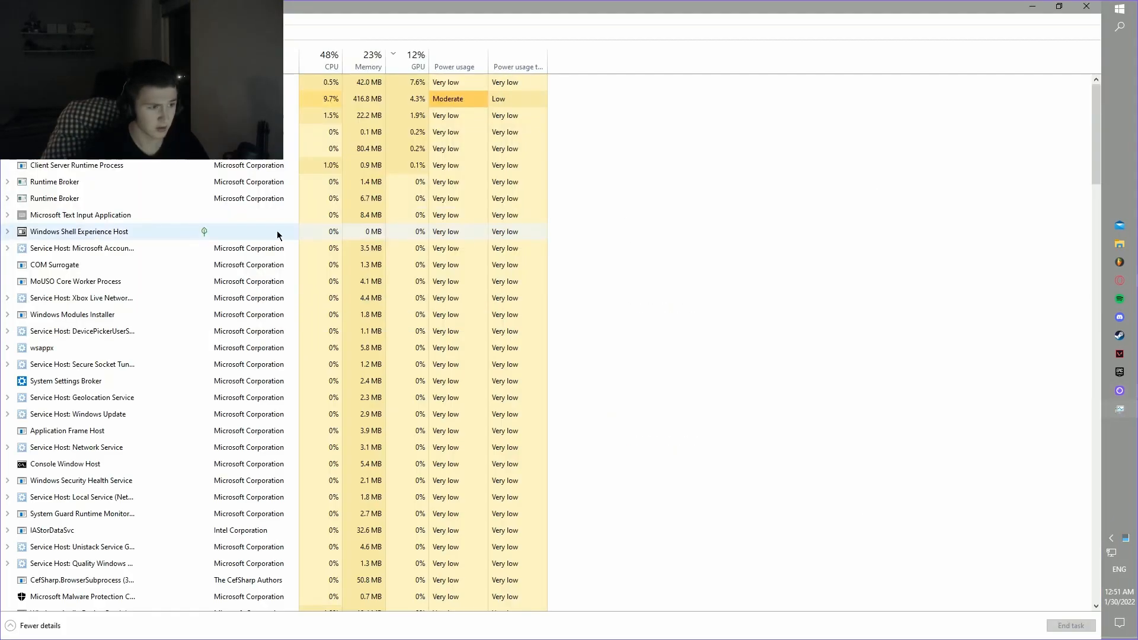
{"action": "left_click", "coordinate": [145, 33]}
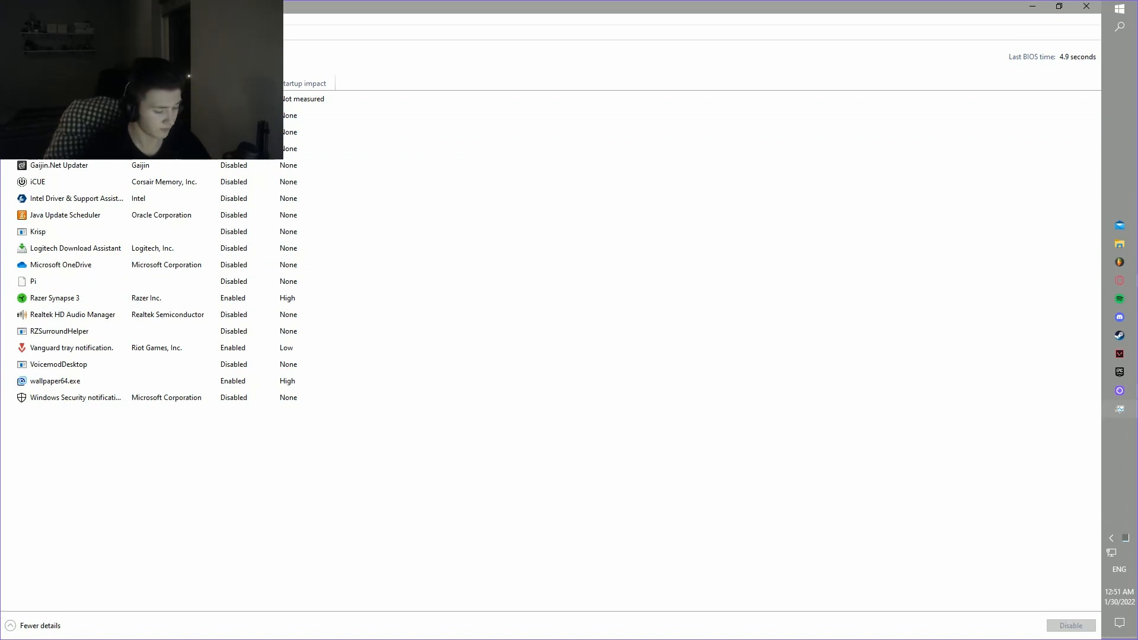
{"action": "left_click", "coordinate": [1087, 5]}
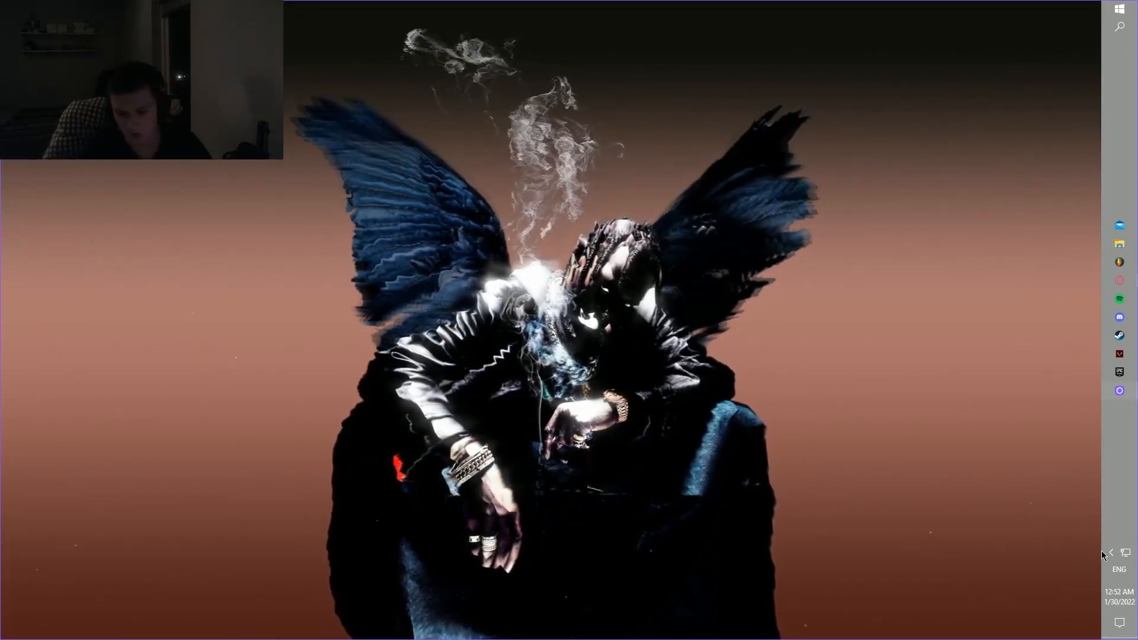
View the Pause and Quit commands of the wallpaper program among the hidden background apps, and dismiss them
{"action": "left_click", "coordinate": [1111, 553]}
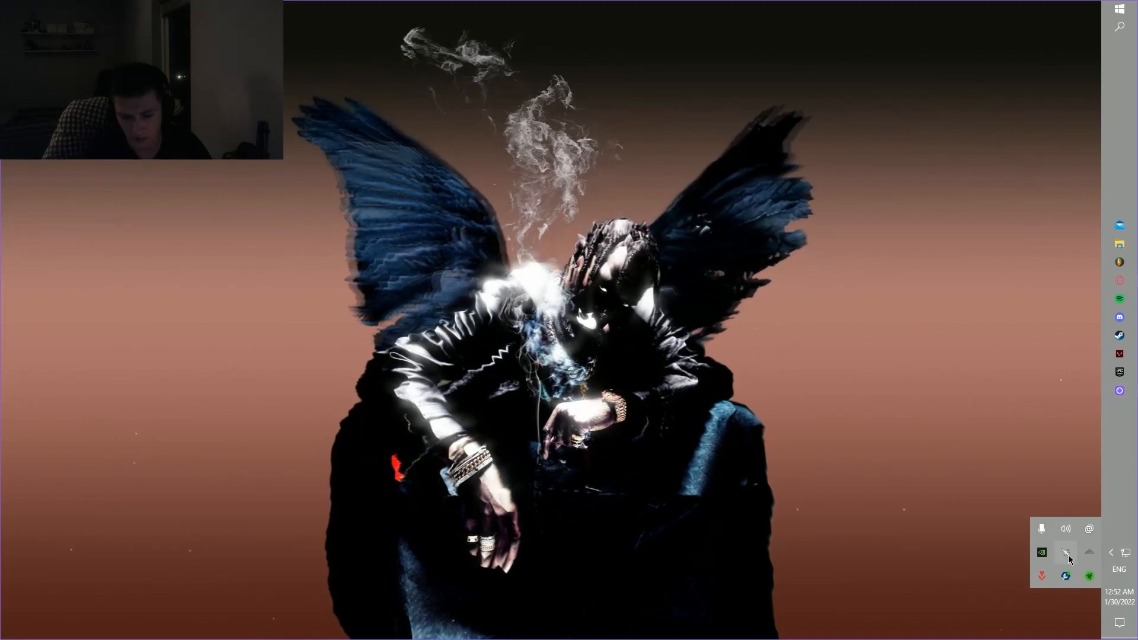
{"action": "right_click", "coordinate": [1095, 528]}
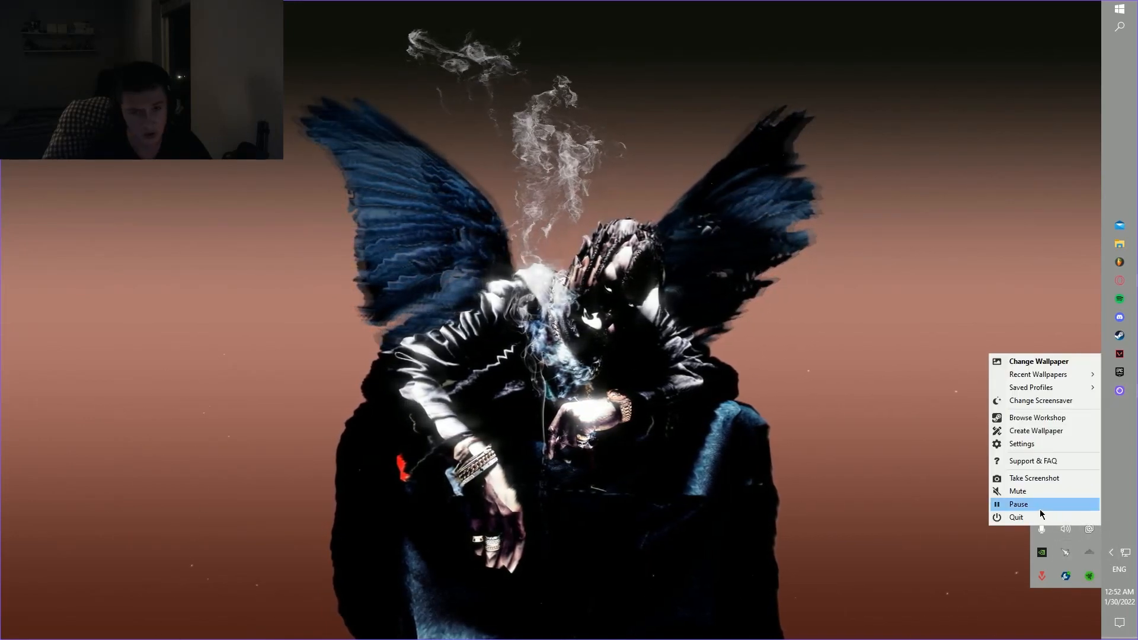
{"action": "left_click", "coordinate": [819, 536]}
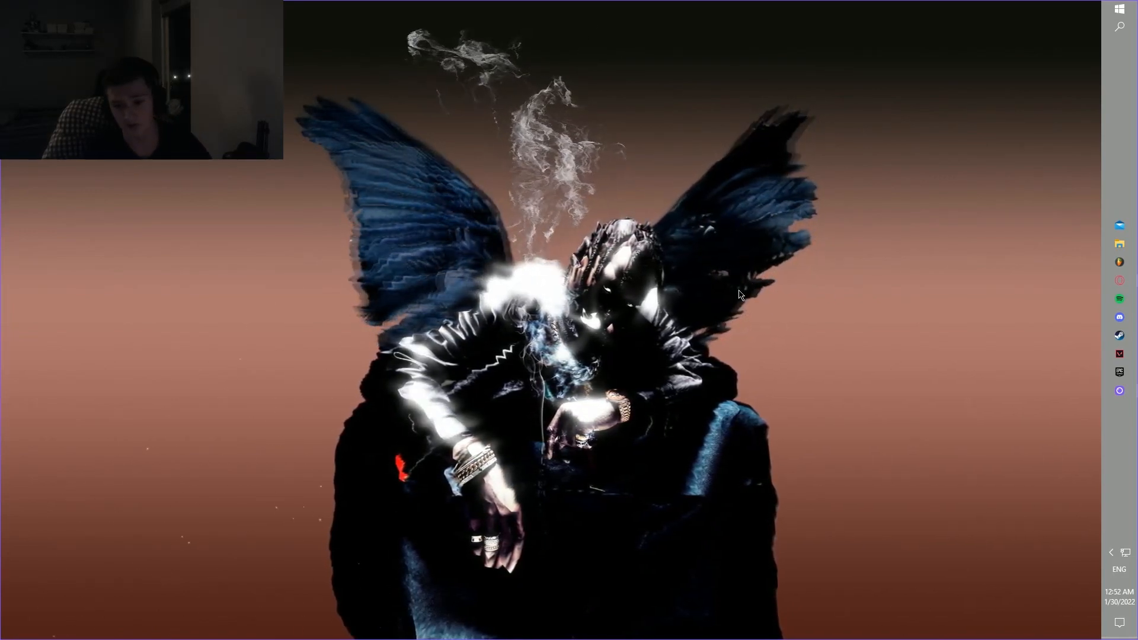
Show the desktop icons, check the Compatibility settings in the VALORANT shortcut's properties, and close them
{"action": "double_click", "coordinate": [489, 360]}
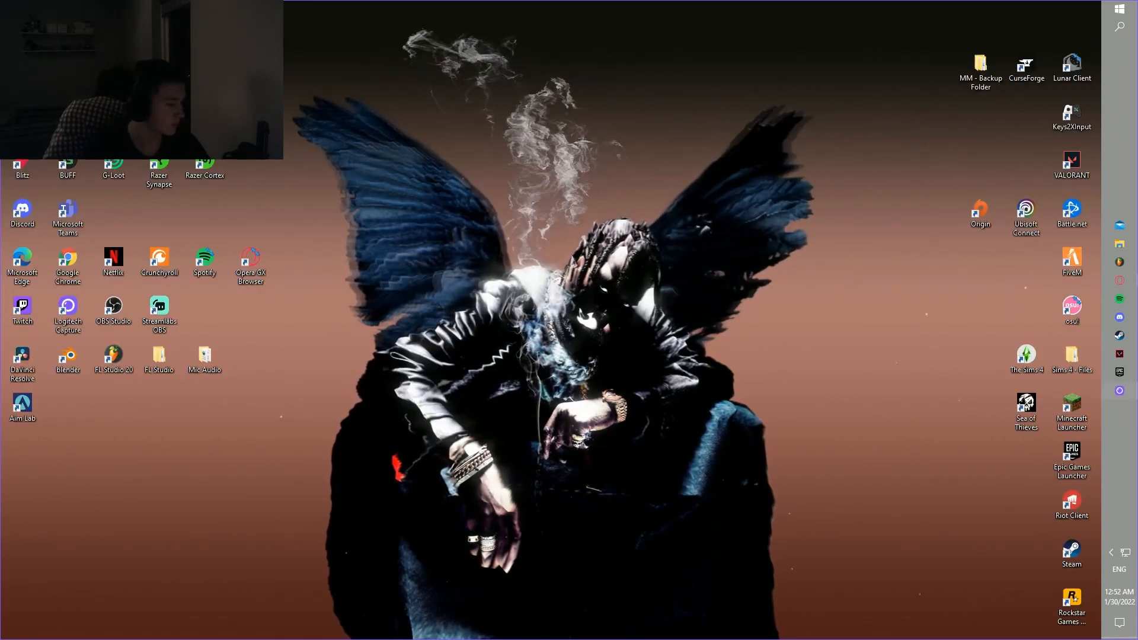
{"action": "right_click", "coordinate": [1072, 166]}
{"action": "left_click", "coordinate": [893, 455]}
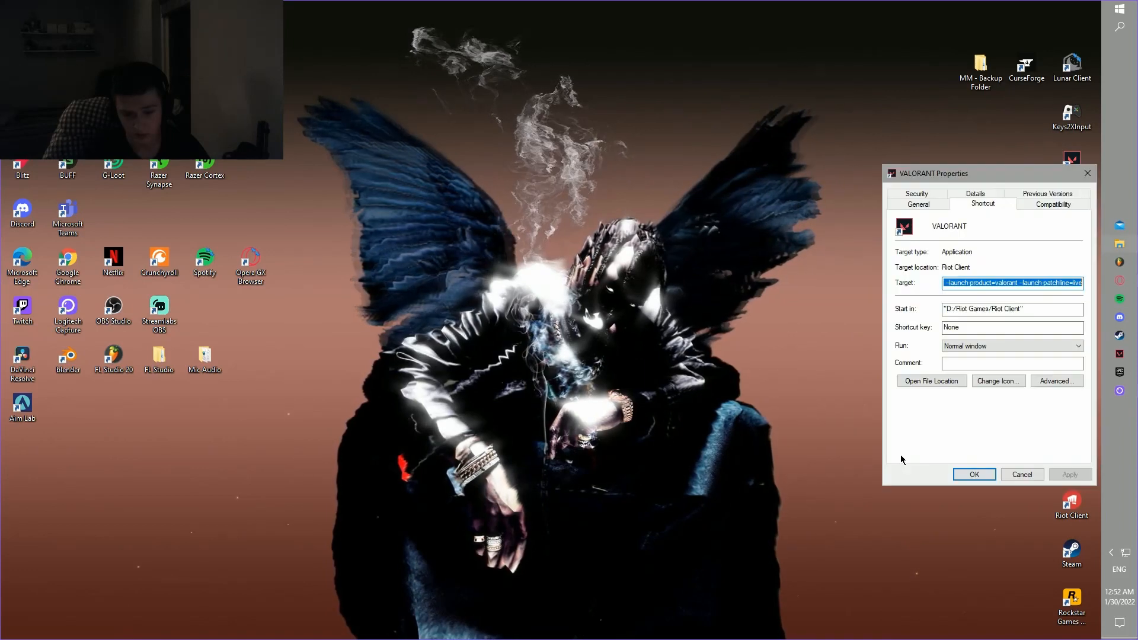
{"action": "left_click_drag", "start_coordinate": [989, 173], "coordinate": [559, 160]}
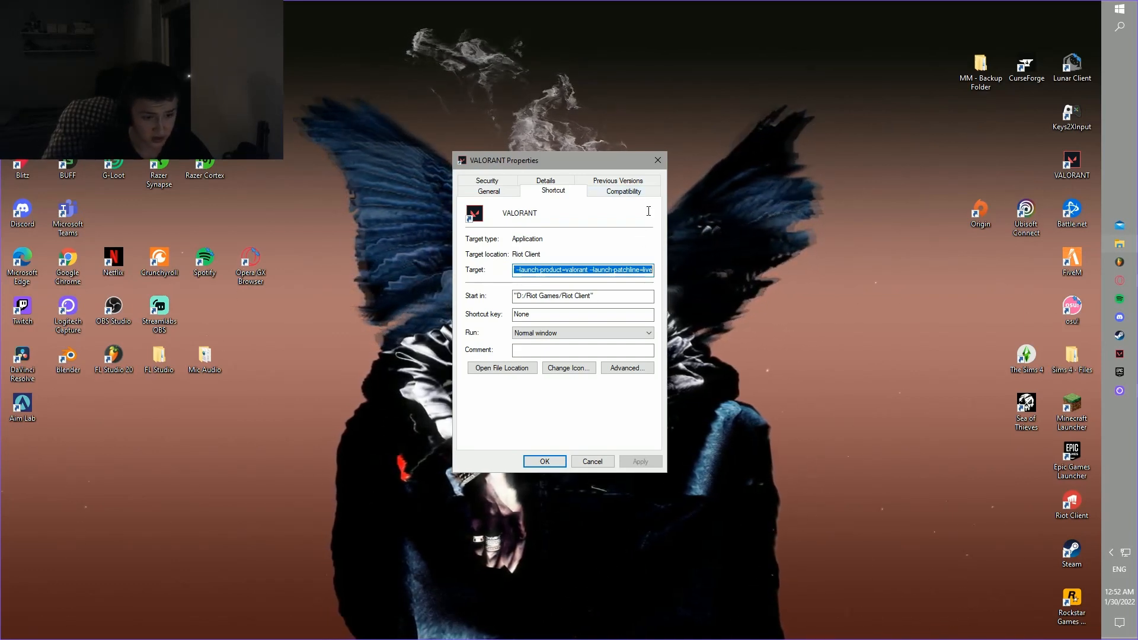
{"action": "left_click", "coordinate": [634, 196]}
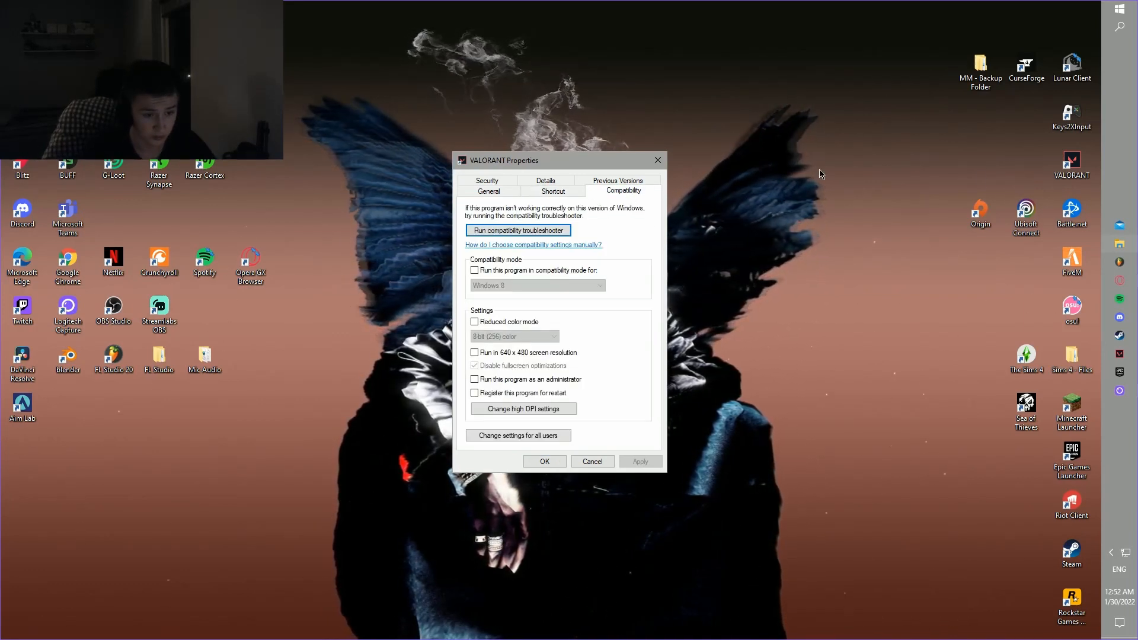
{"action": "key", "text": "Escape"}
Open the VALORANT shortcut's properties, move the dialog toward the middle, and open its compatibility settings for all users
{"action": "right_click", "coordinate": [1067, 165]}
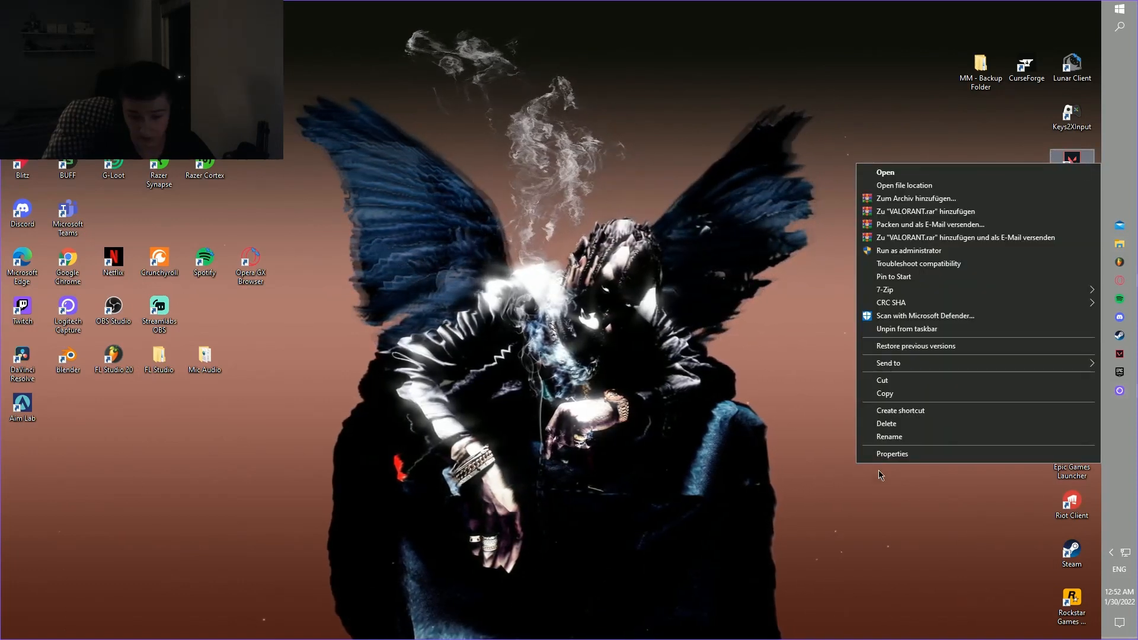
{"action": "left_click", "coordinate": [889, 454]}
{"action": "left_click_drag", "start_coordinate": [991, 172], "coordinate": [670, 156]}
{"action": "left_click", "coordinate": [733, 188]}
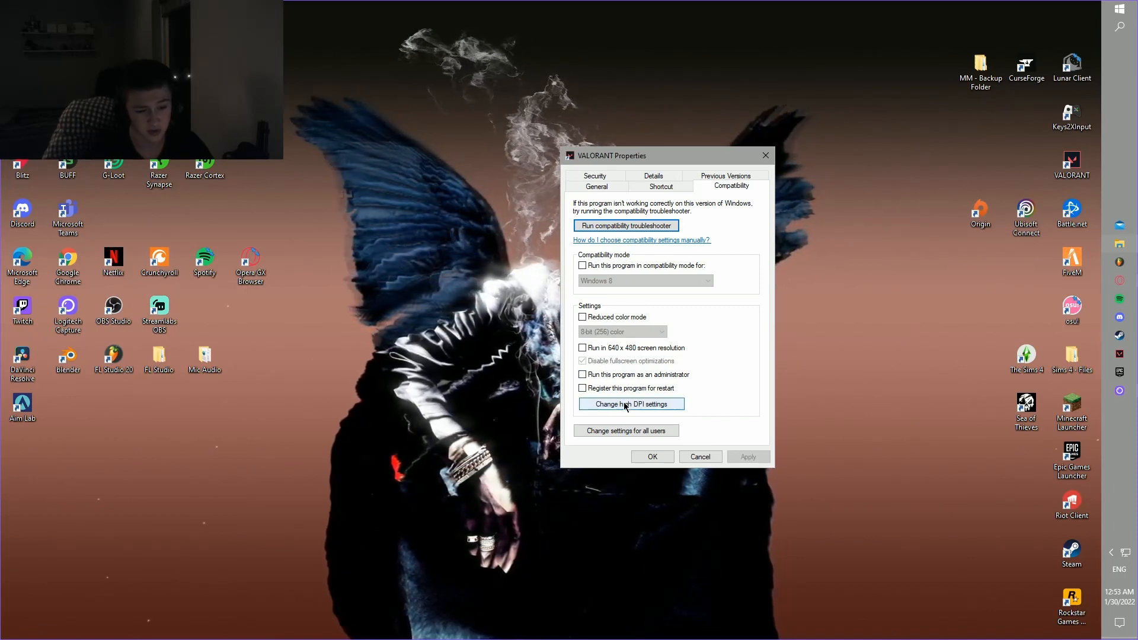
{"action": "left_click", "coordinate": [611, 432]}
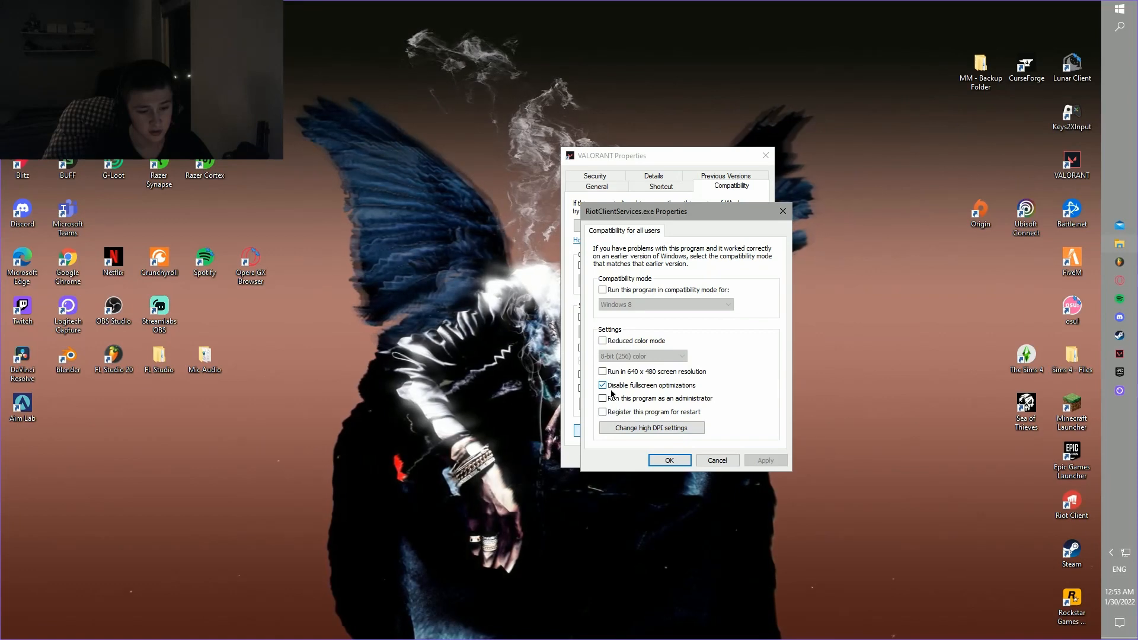
Check the high DPI scaling override with Application as the scaling option, and close all the properties dialogs
{"action": "left_click", "coordinate": [634, 427]}
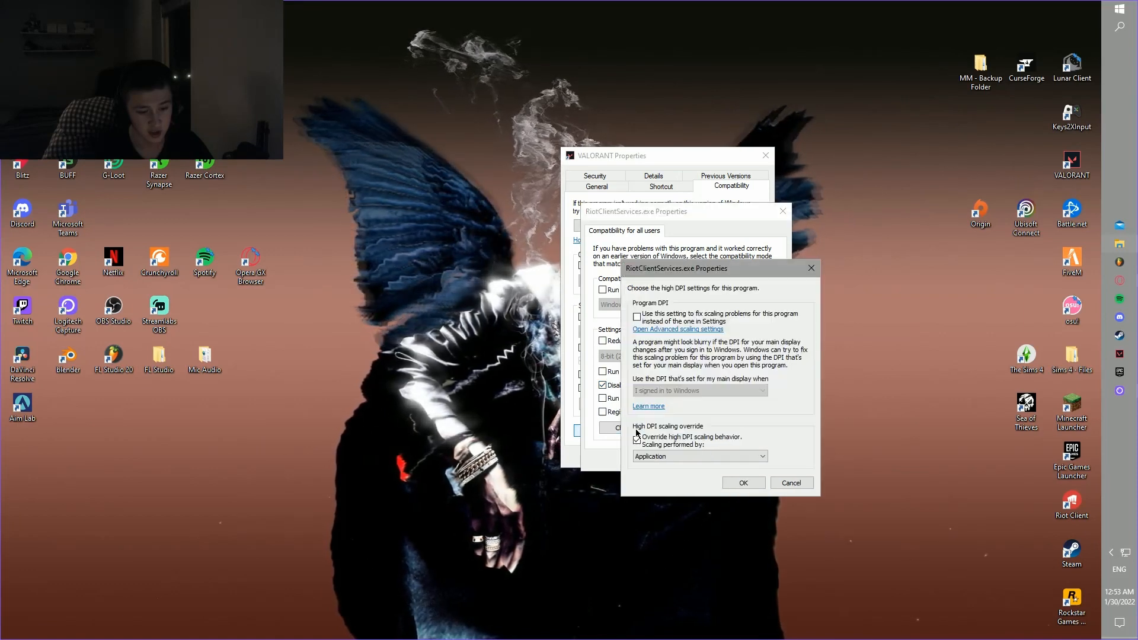
{"action": "left_click", "coordinate": [658, 458]}
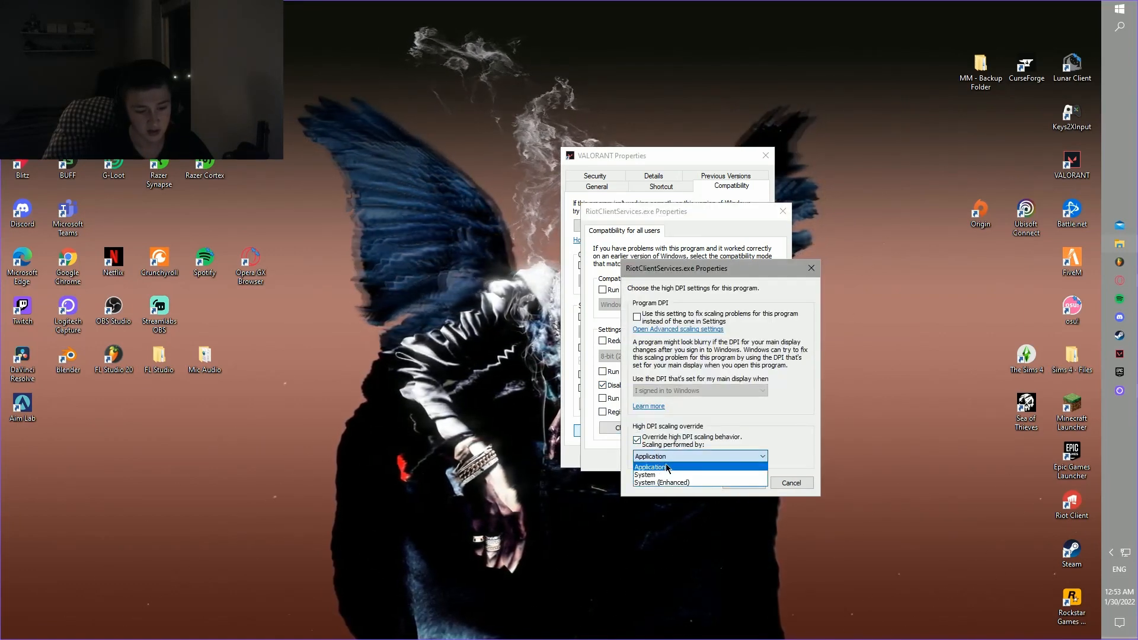
{"action": "left_click", "coordinate": [663, 470]}
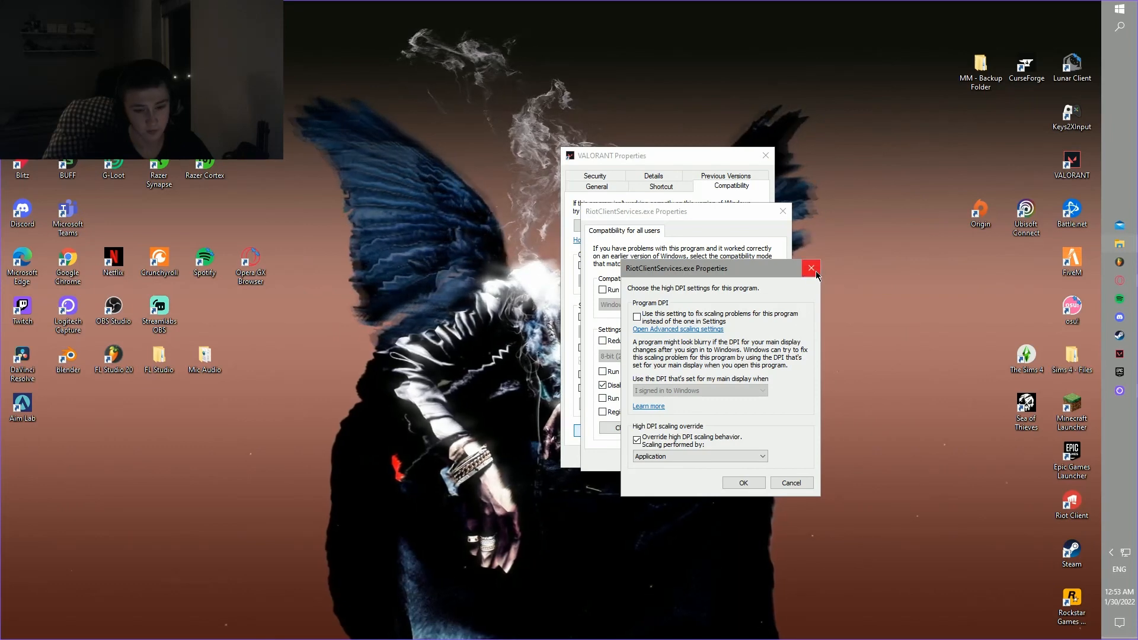
{"action": "left_click", "coordinate": [812, 270]}
{"action": "left_click", "coordinate": [782, 211]}
{"action": "left_click", "coordinate": [766, 155]}
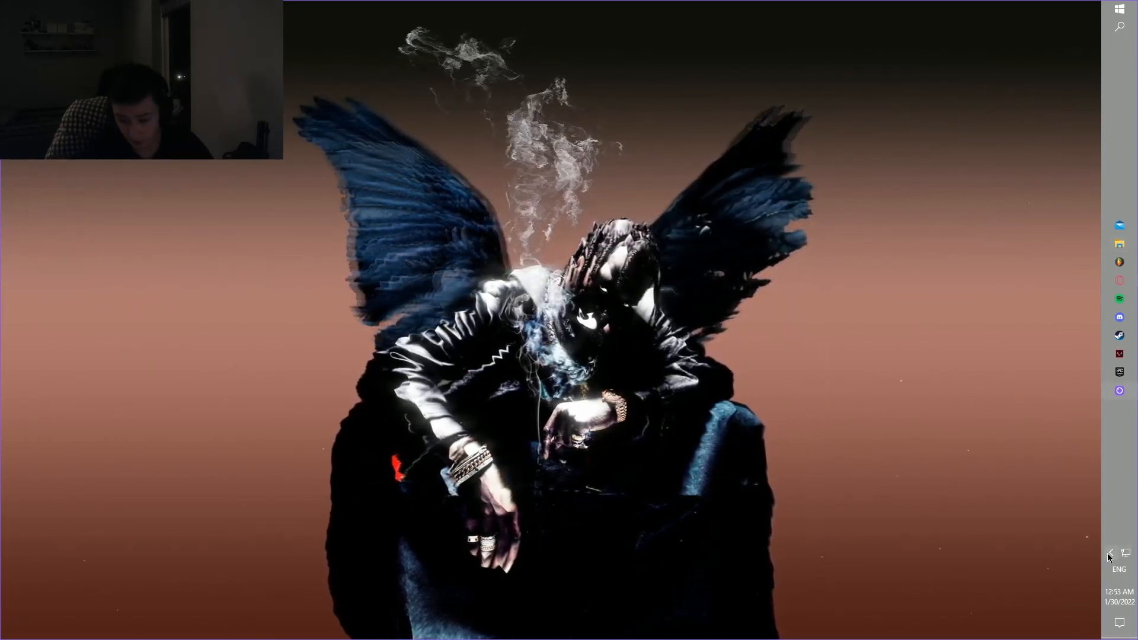
Switch to MSI Afterburner from the hidden background apps, examine its clock, power and fan settings, and minimize it
{"action": "left_click", "coordinate": [1109, 553]}
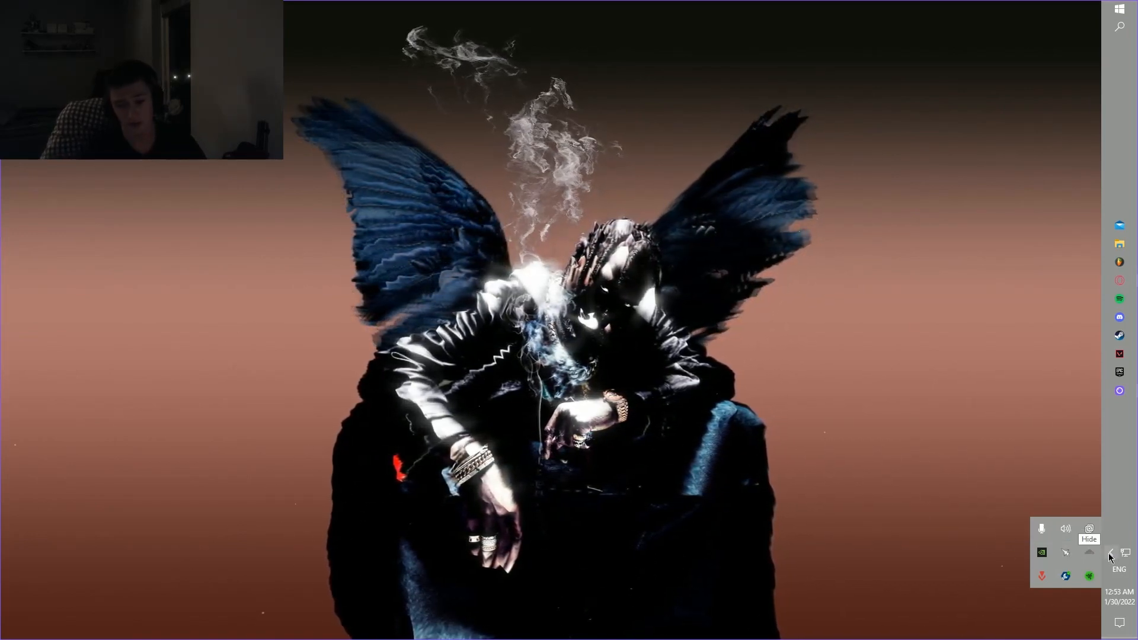
{"action": "left_click", "coordinate": [1070, 553]}
{"action": "left_click_drag", "start_coordinate": [801, 118], "coordinate": [620, 165]}
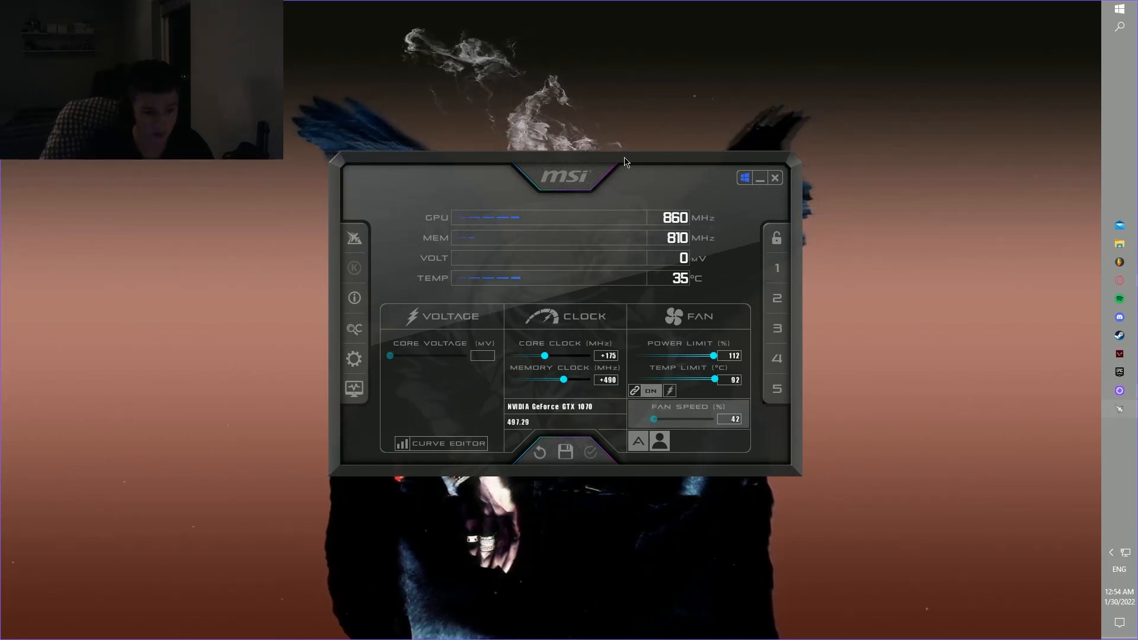
{"action": "left_click_drag", "start_coordinate": [621, 165], "coordinate": [638, 169]}
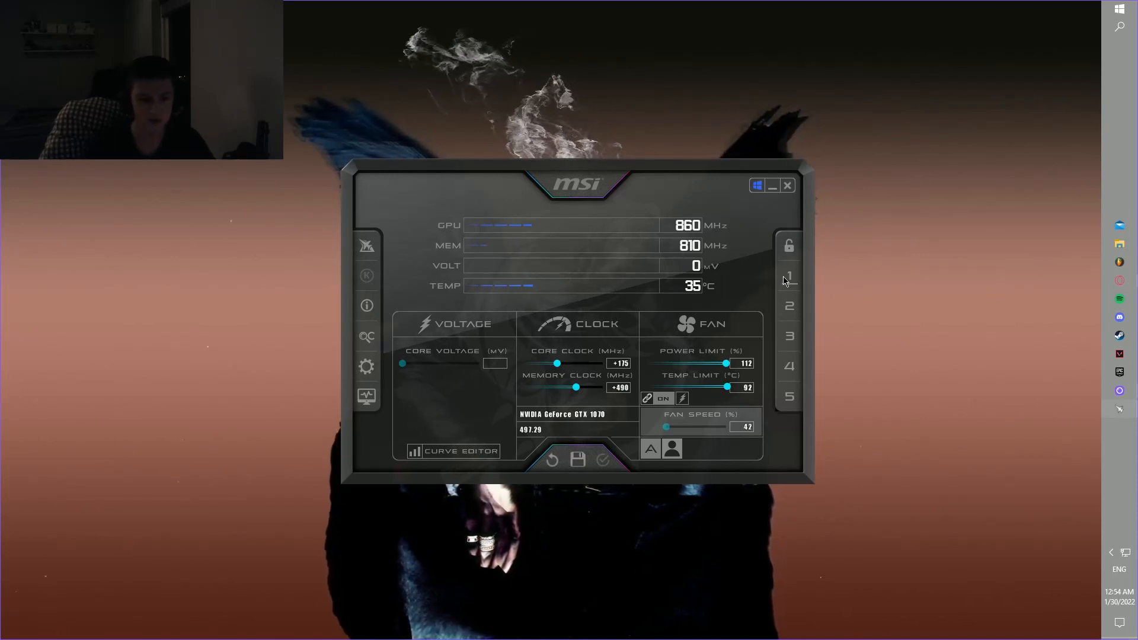
{"action": "left_click", "coordinate": [772, 186]}
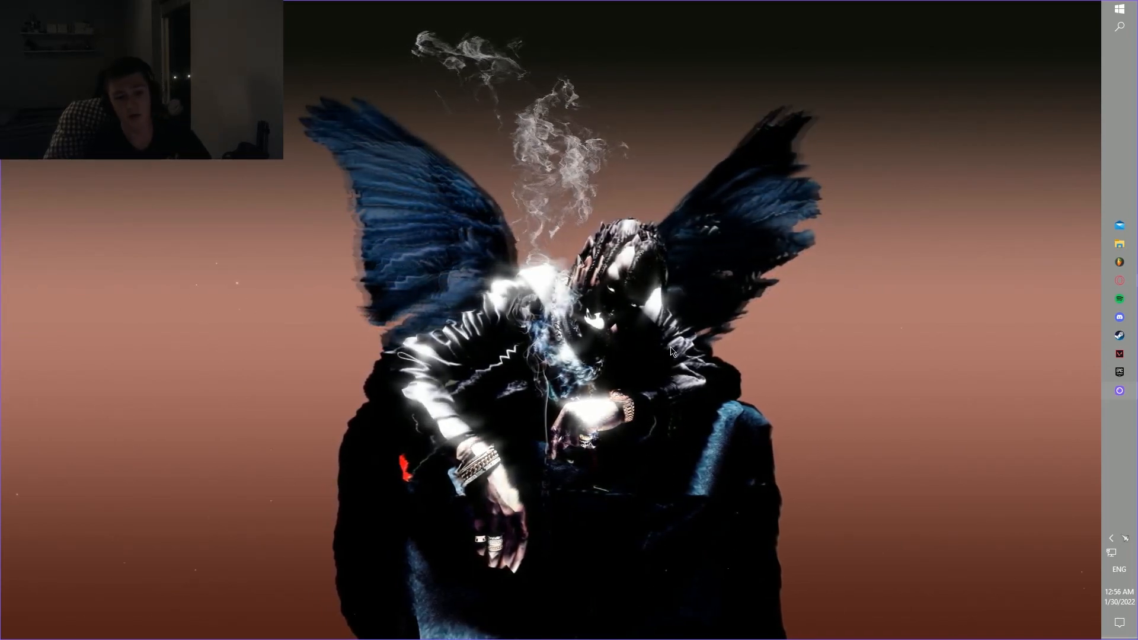
Switch to NVIDIA Control Panel and open the resolution customization for the VG259QM display
{"action": "right_click", "coordinate": [654, 360]}
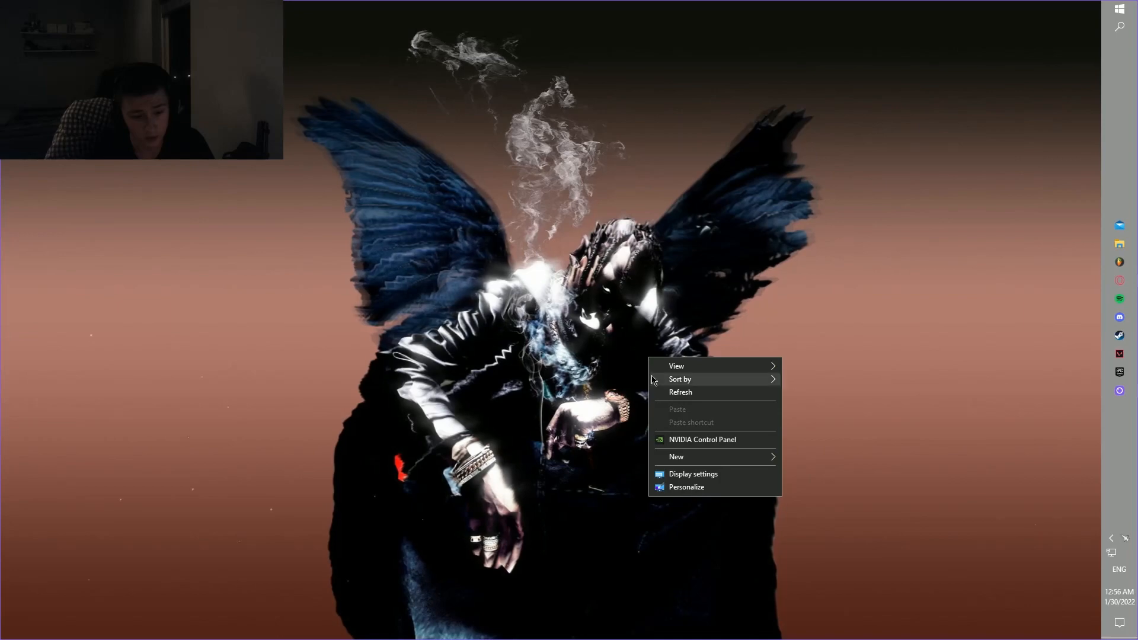
{"action": "left_click", "coordinate": [685, 437]}
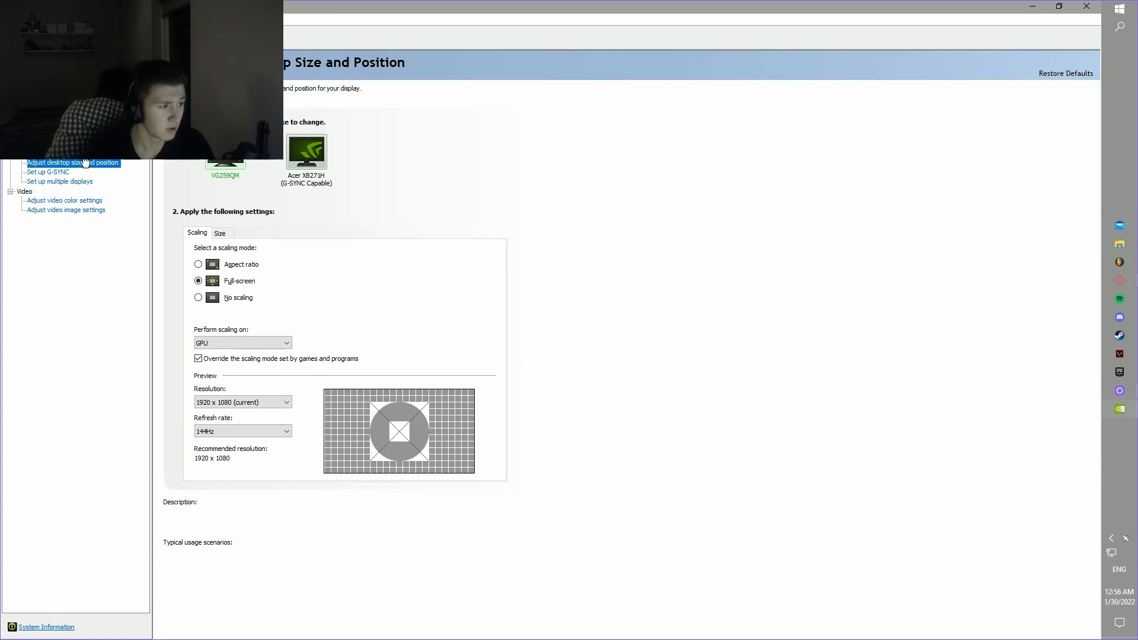
{"action": "left_click", "coordinate": [52, 115]}
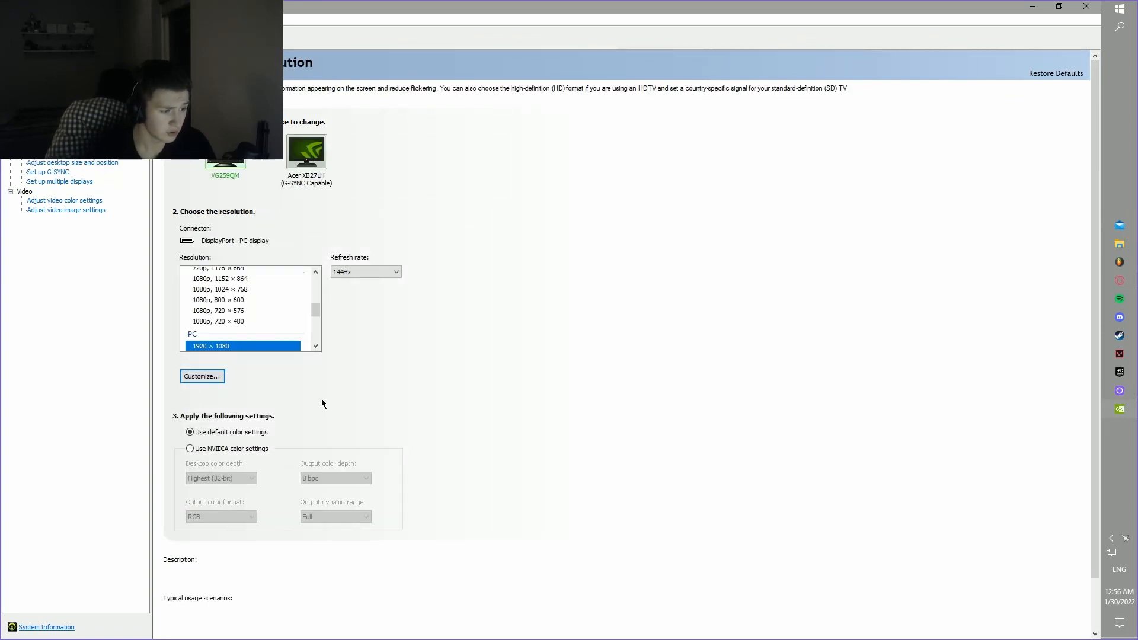
{"action": "left_click", "coordinate": [204, 379]}
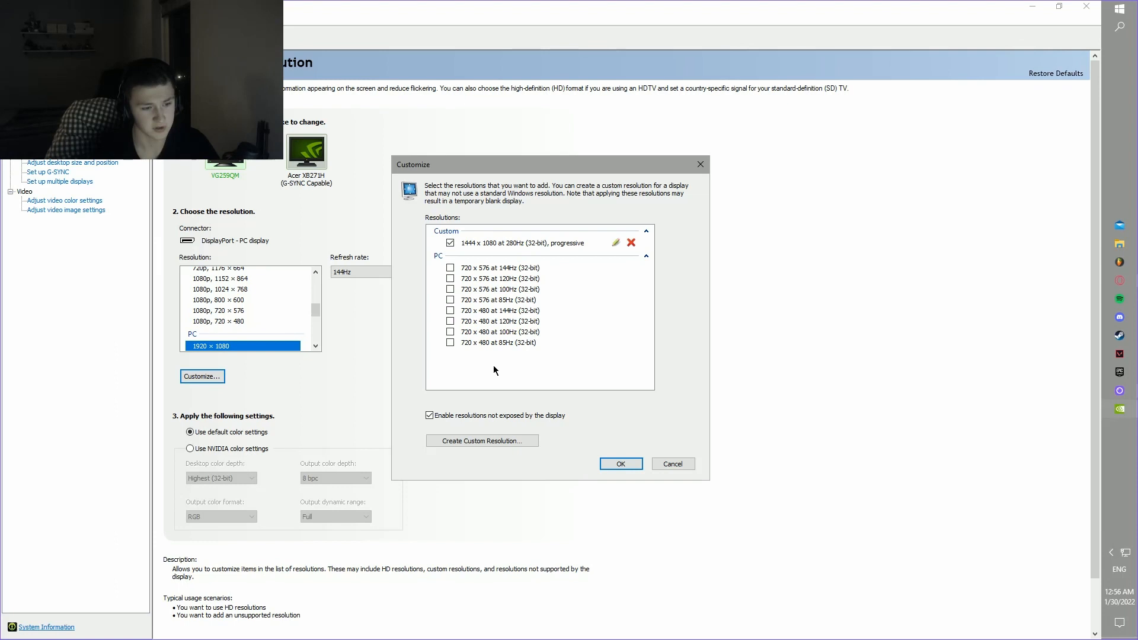
Create a custom resolution of 1600 x 1080 at 144 Hz, test and save it, and close the customization dialog
{"action": "left_click", "coordinate": [471, 440]}
{"action": "double_click", "coordinate": [509, 234]}
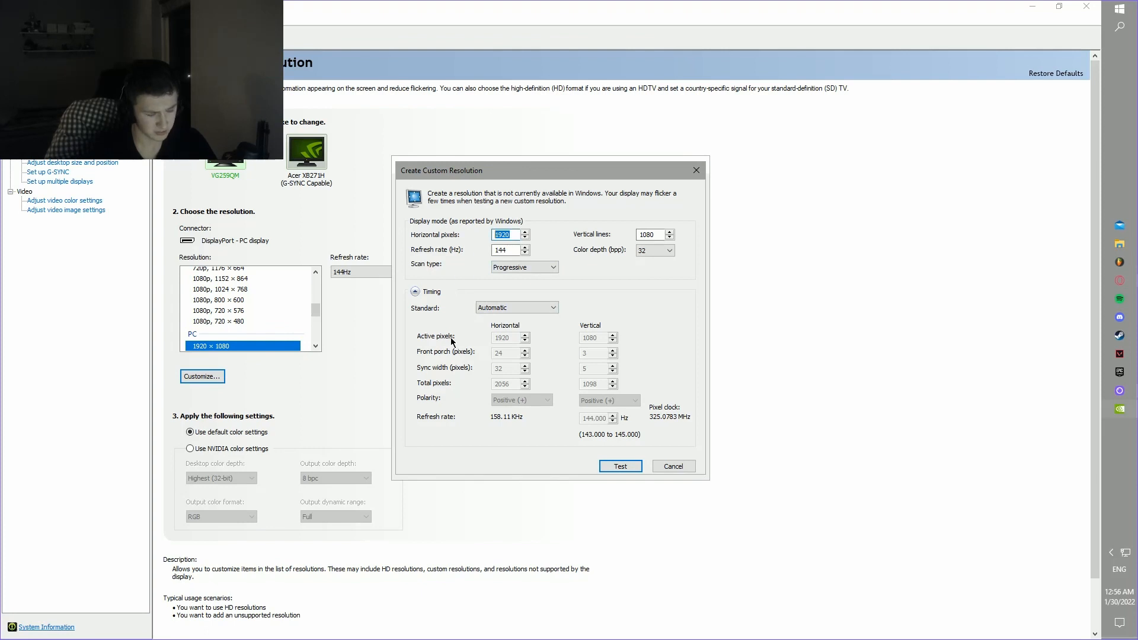
{"action": "key", "text": "BackSpace"}
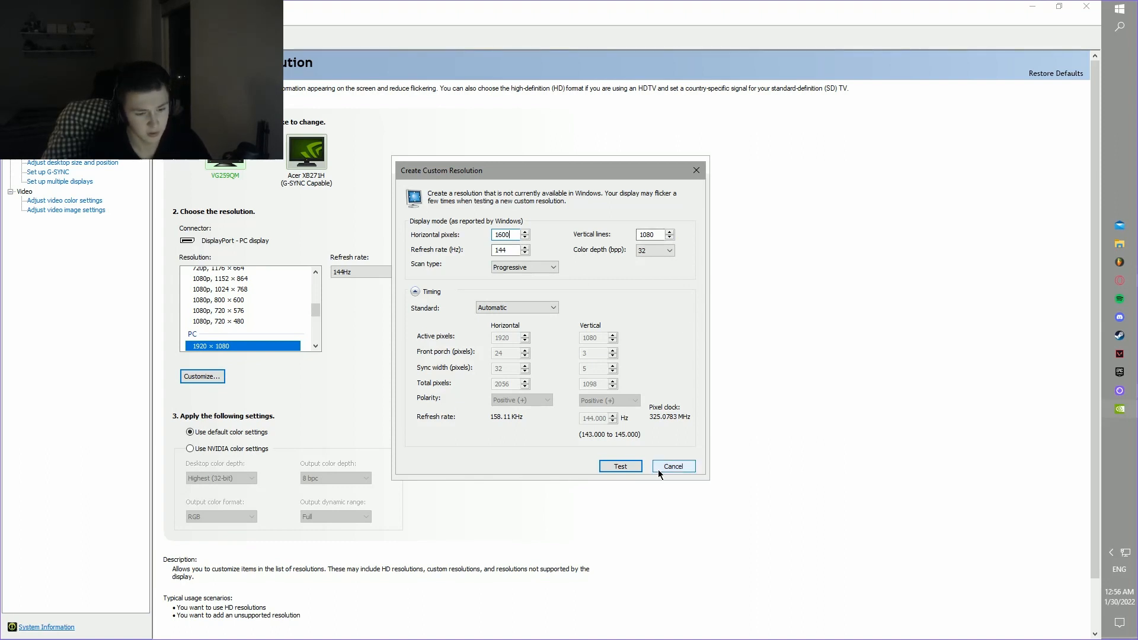
{"action": "left_click", "coordinate": [621, 468]}
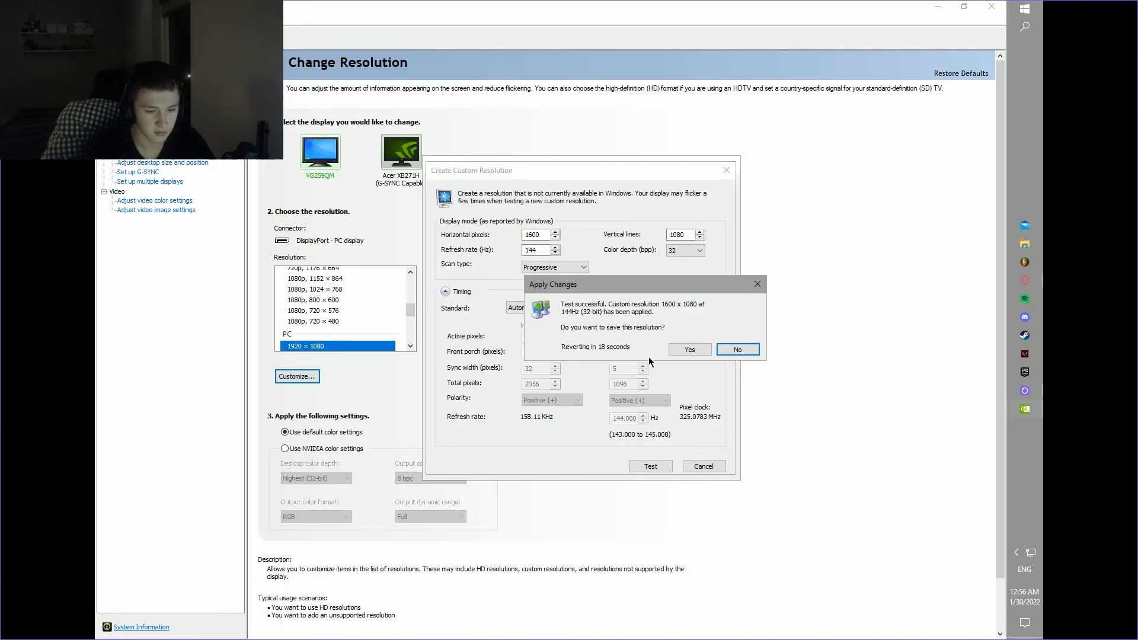
{"action": "left_click", "coordinate": [696, 354]}
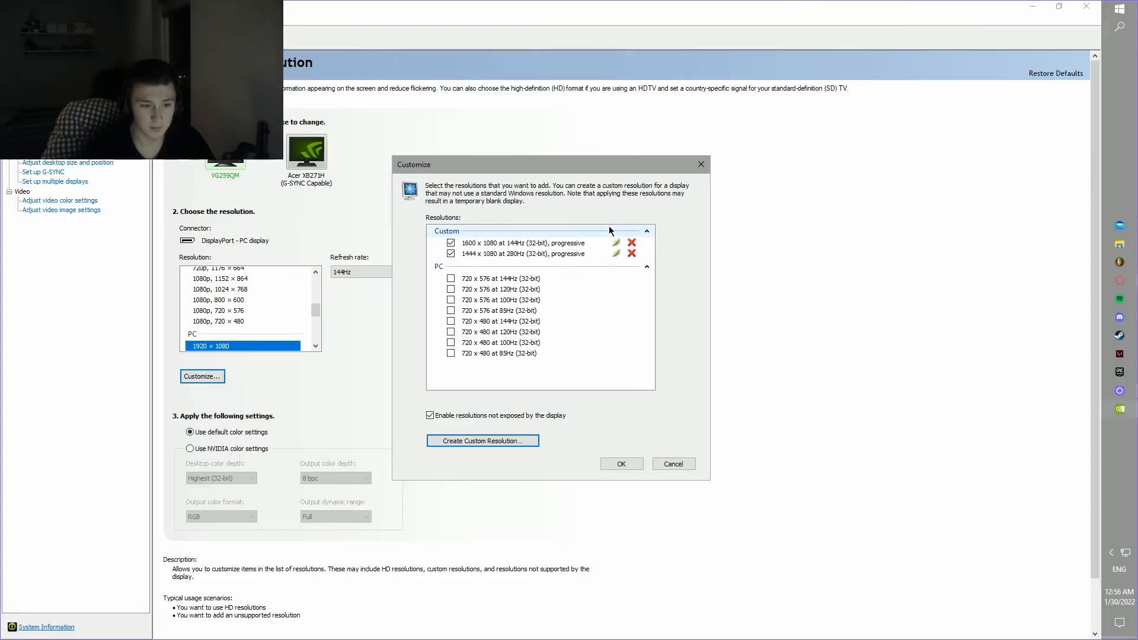
{"action": "left_click", "coordinate": [706, 171]}
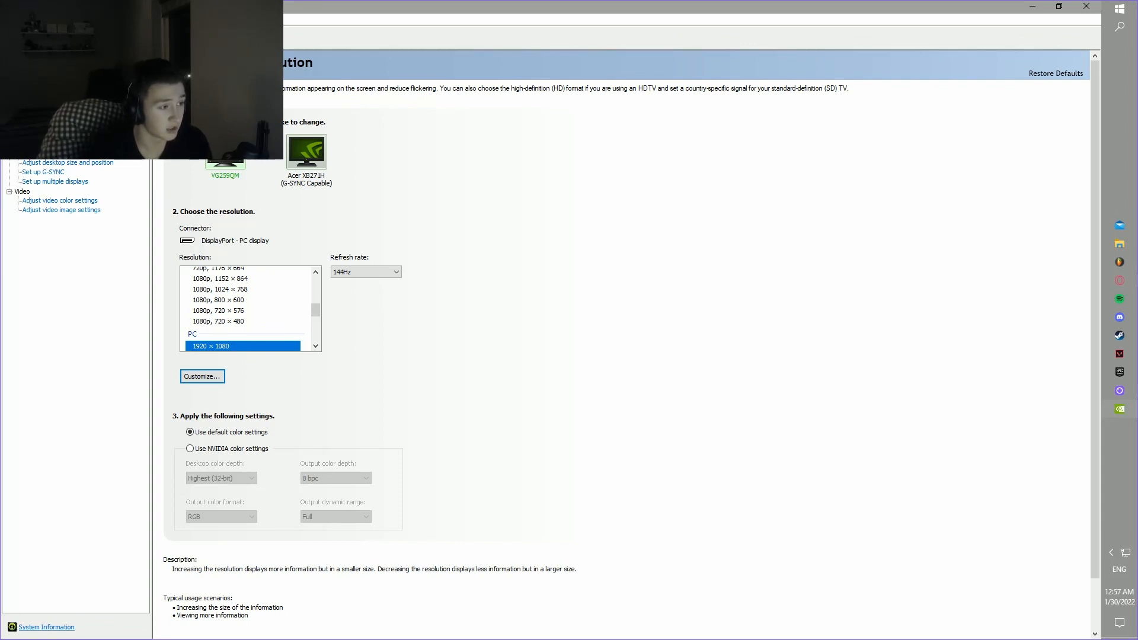
Try the Performance preference in the image settings preview, return to the advanced 3D image settings, and open the Manage 3D settings page
{"action": "left_click", "coordinate": [66, 77]}
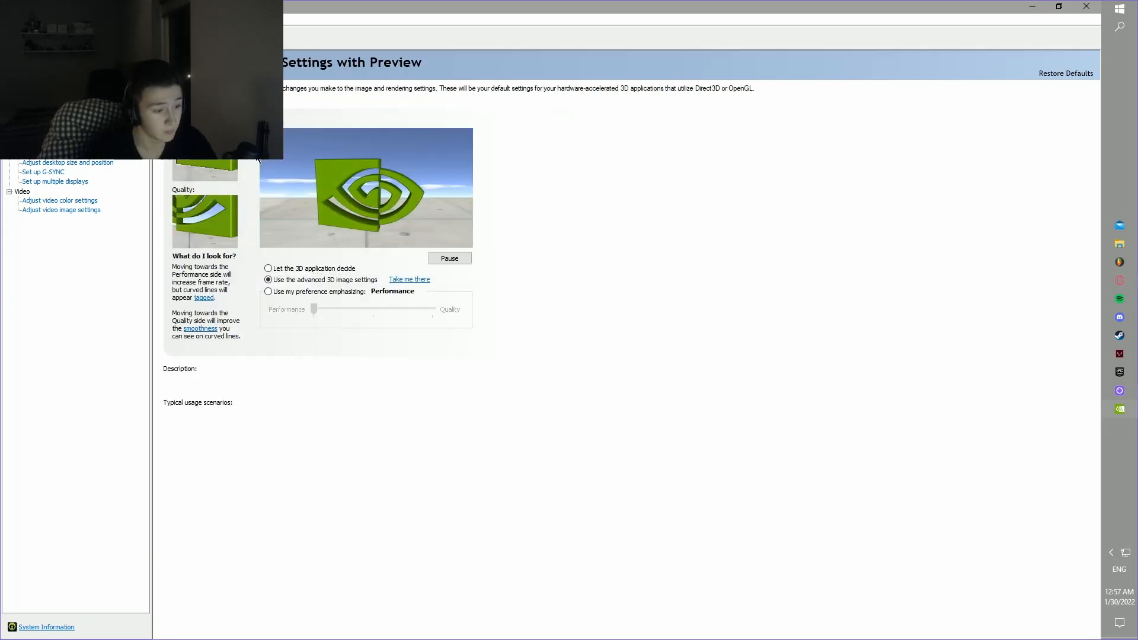
{"action": "left_click", "coordinate": [270, 292]}
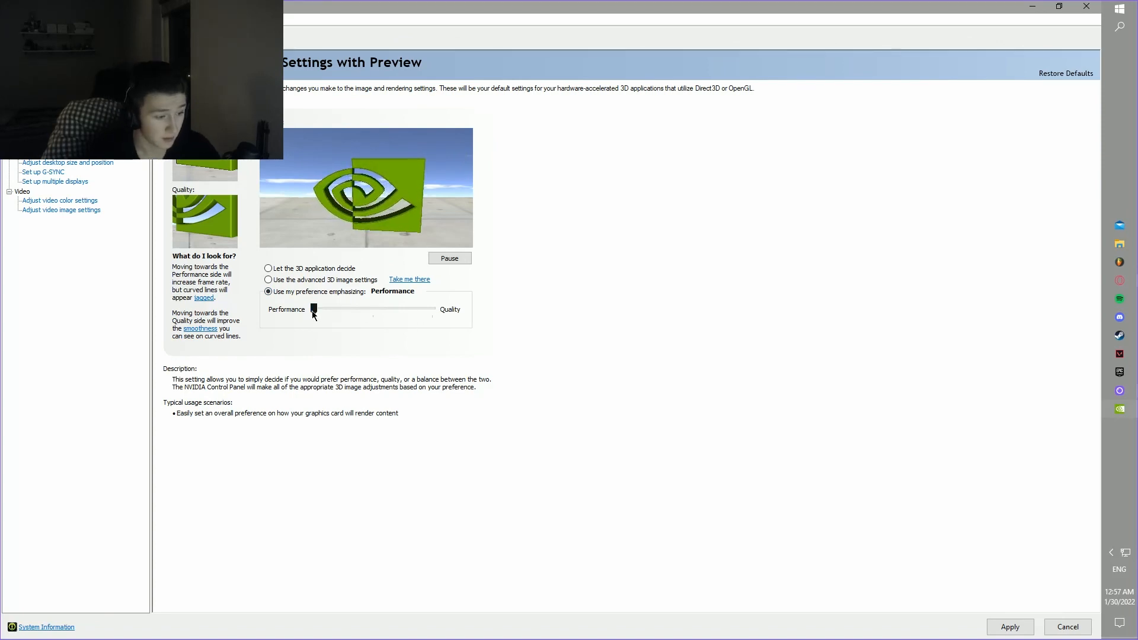
{"action": "left_click", "coordinate": [268, 280]}
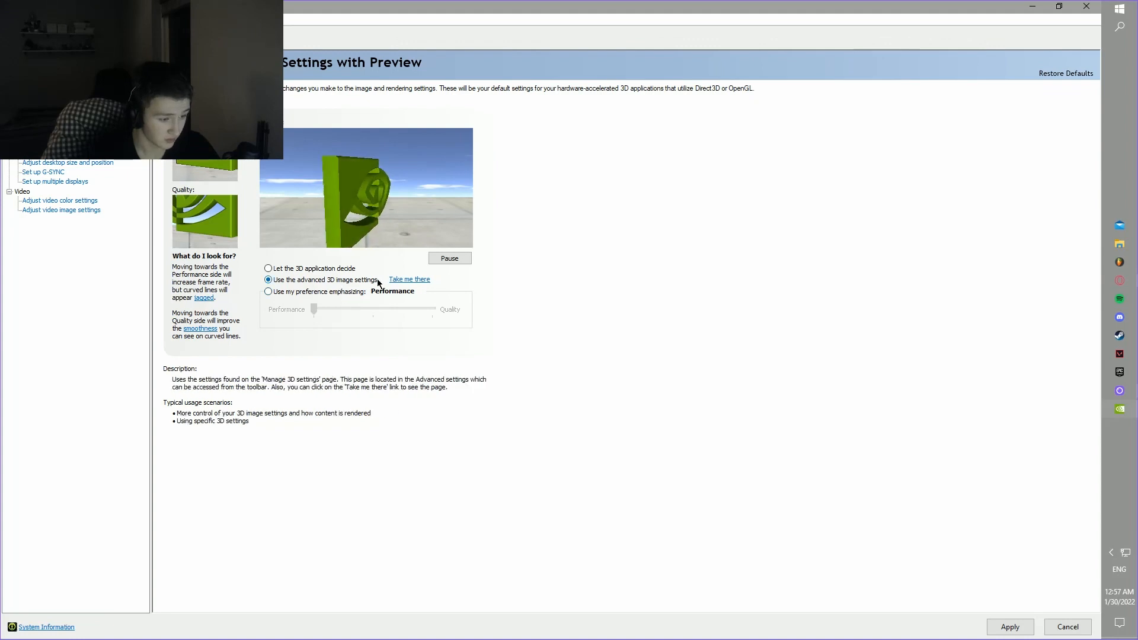
{"action": "left_click", "coordinate": [410, 281]}
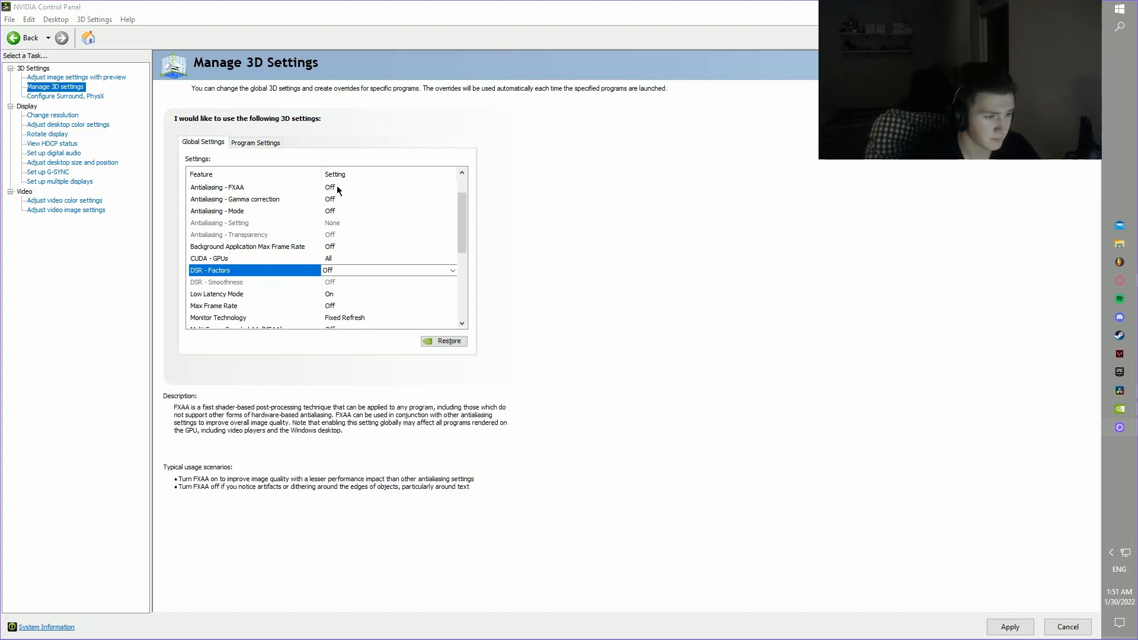
Review the global 3D settings through to vertical sync, and the video color and video image settings
{"action": "scroll", "coordinate": [349, 252], "scroll_direction": "down", "scroll_amount": 2}
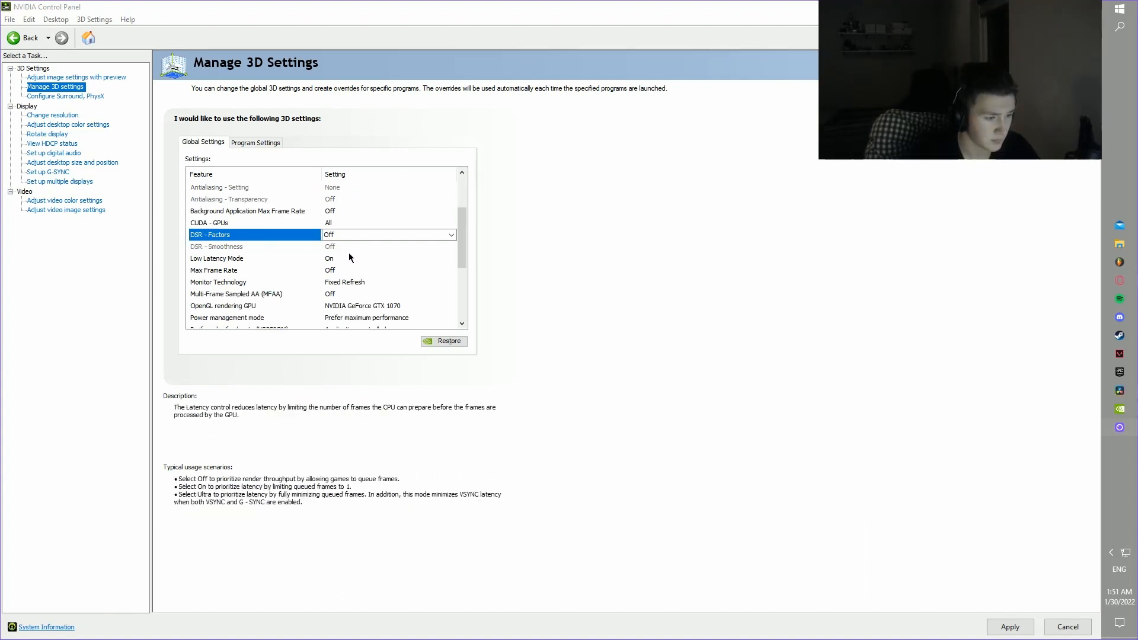
{"action": "scroll", "coordinate": [348, 264], "scroll_direction": "down", "scroll_amount": 1}
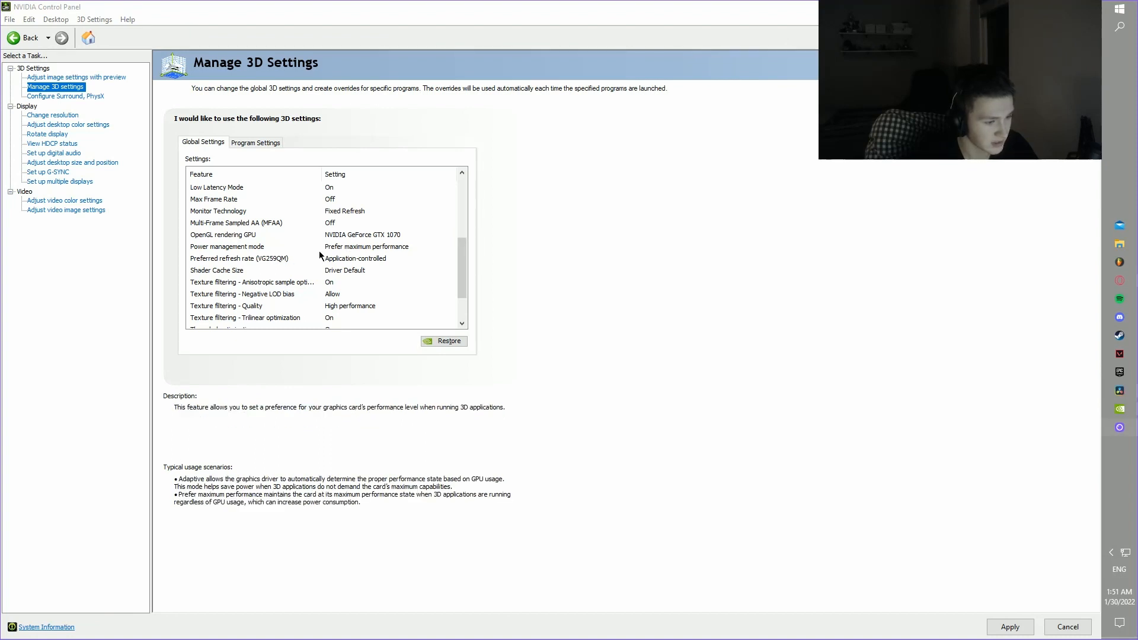
{"action": "scroll", "coordinate": [340, 256], "scroll_direction": "down", "scroll_amount": 1}
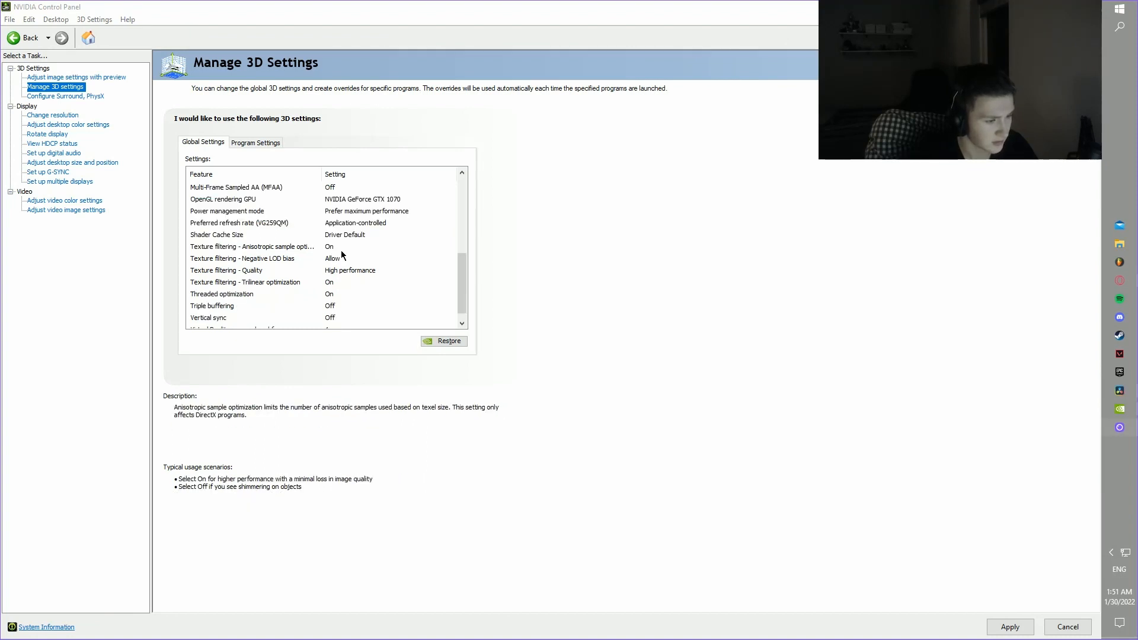
{"action": "scroll", "coordinate": [293, 276], "scroll_direction": "down", "scroll_amount": 1}
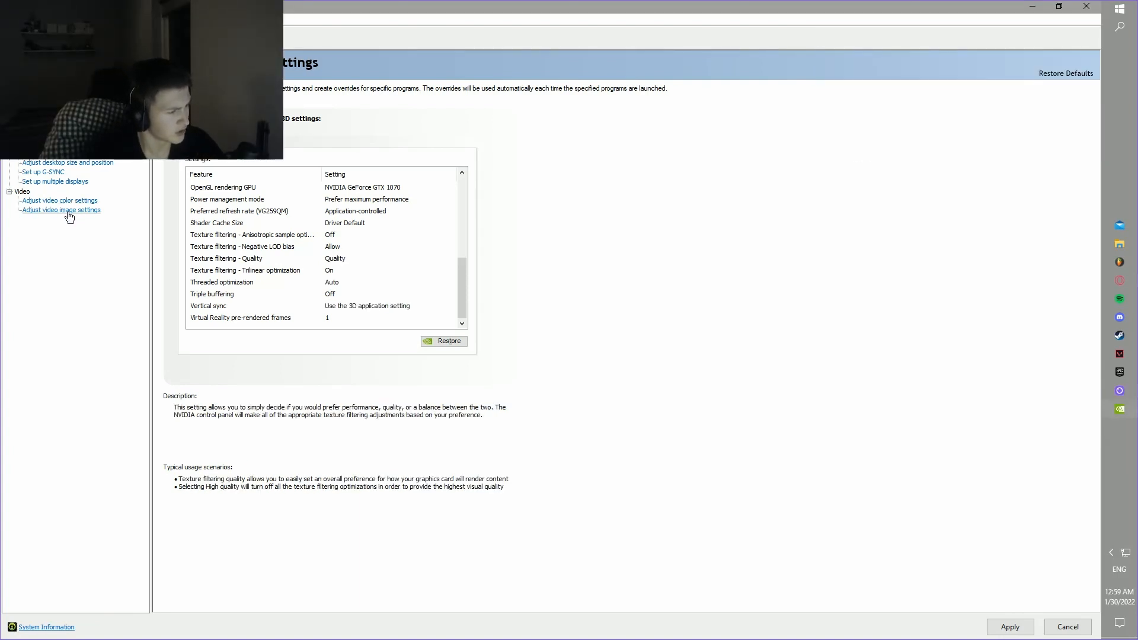
{"action": "left_click", "coordinate": [77, 203]}
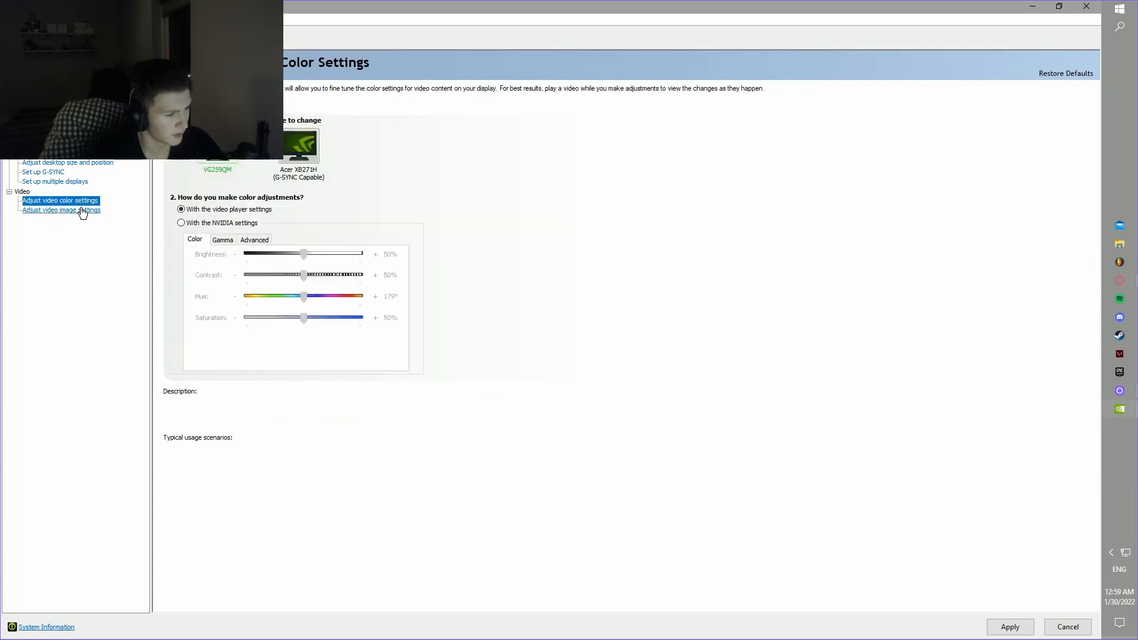
{"action": "left_click", "coordinate": [83, 212]}
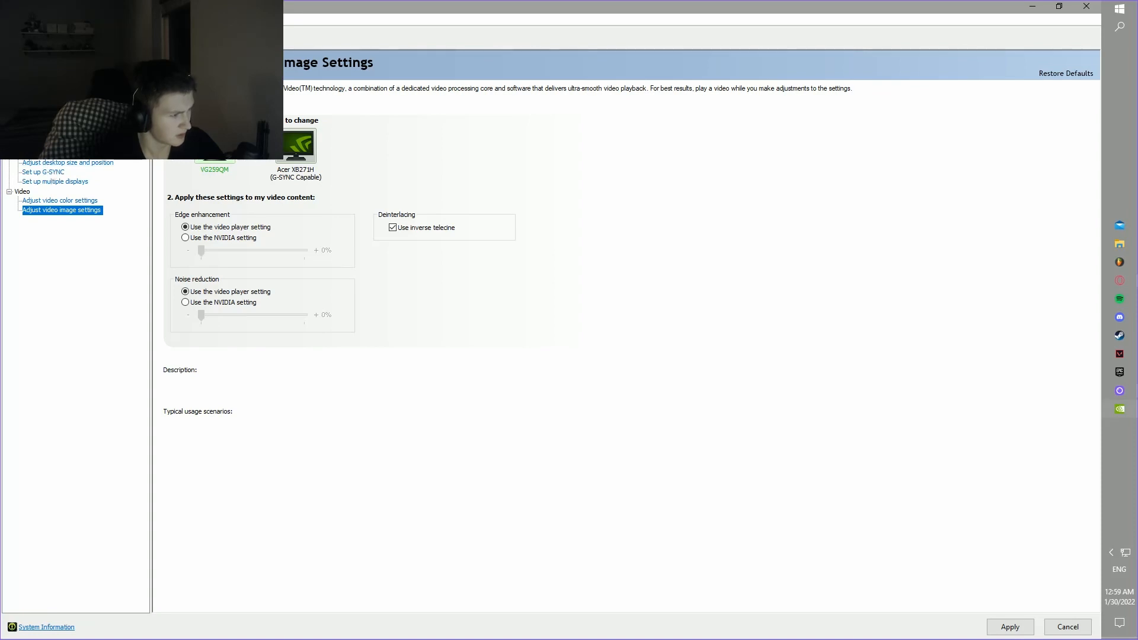
Set the digital vibrance in the desktop color settings to 85%
{"action": "left_click", "coordinate": [65, 125]}
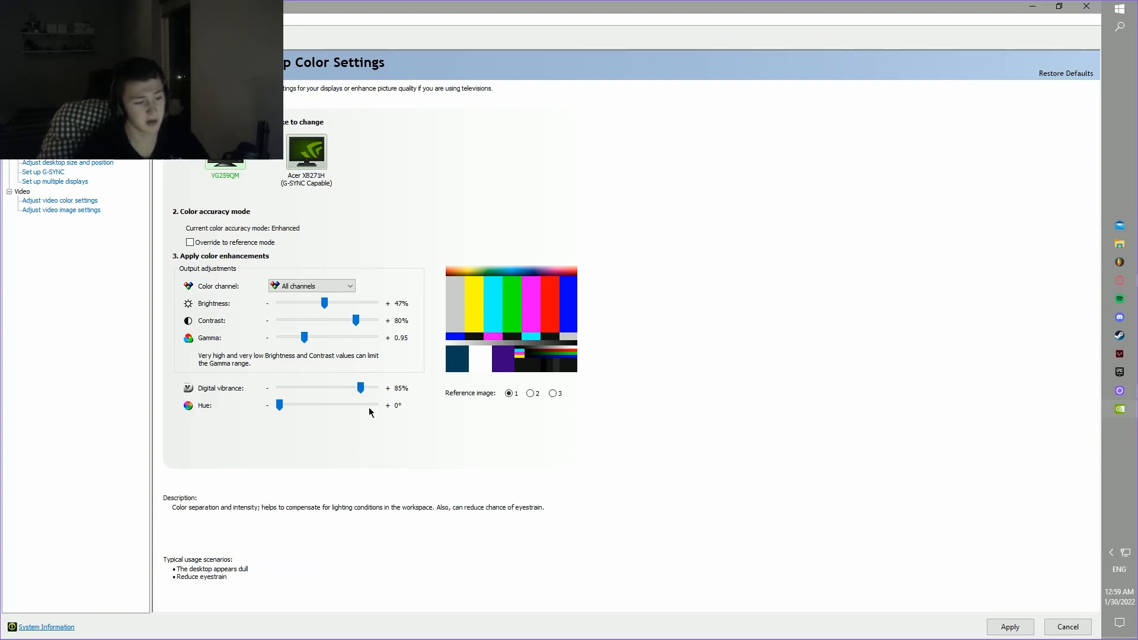
{"action": "mouse_move", "coordinate": [361, 388]}
{"action": "left_mouse_down"}
{"action": "mouse_move", "coordinate": [325, 392]}
{"action": "mouse_move", "coordinate": [373, 392]}
{"action": "mouse_move", "coordinate": [300, 391]}
{"action": "mouse_move", "coordinate": [362, 389]}
{"action": "left_mouse_up"}
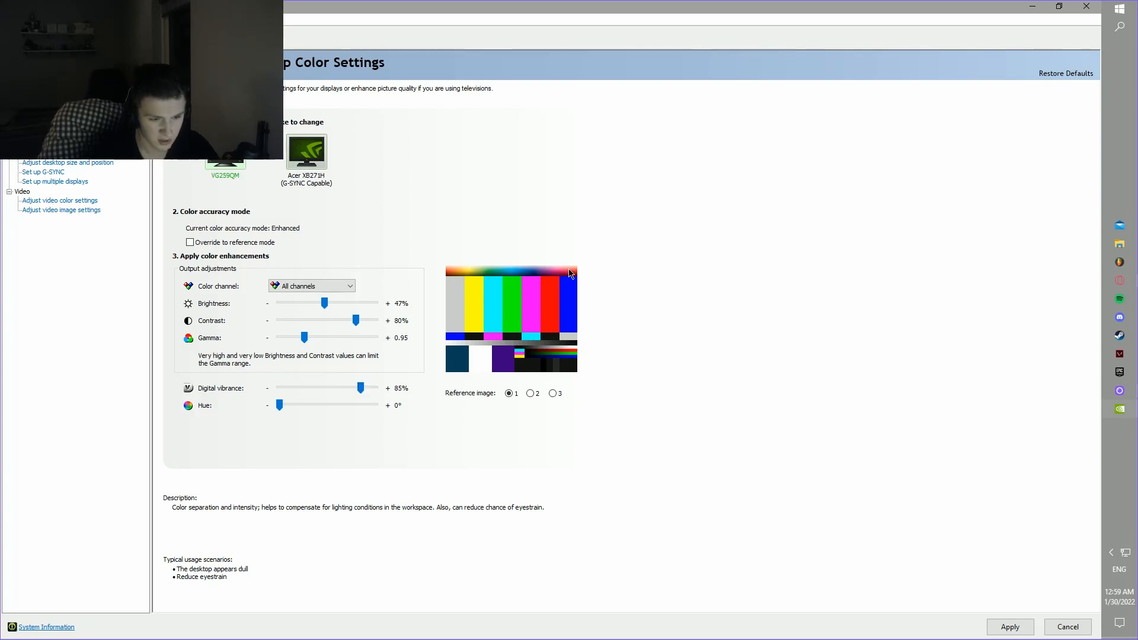
{"action": "mouse_move", "coordinate": [360, 390]}
{"action": "left_mouse_down"}
{"action": "mouse_move", "coordinate": [379, 391]}
{"action": "mouse_move", "coordinate": [363, 394]}
{"action": "left_mouse_up"}
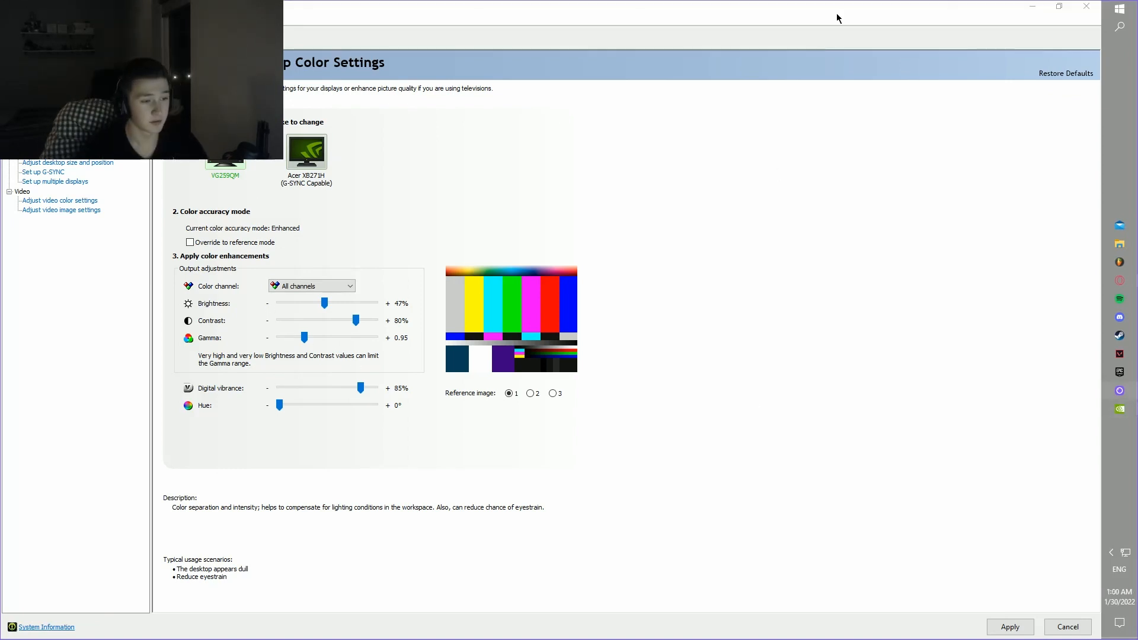
Apply and keep the pending display changes, and close NVIDIA Control Panel
{"action": "left_click", "coordinate": [1087, 6]}
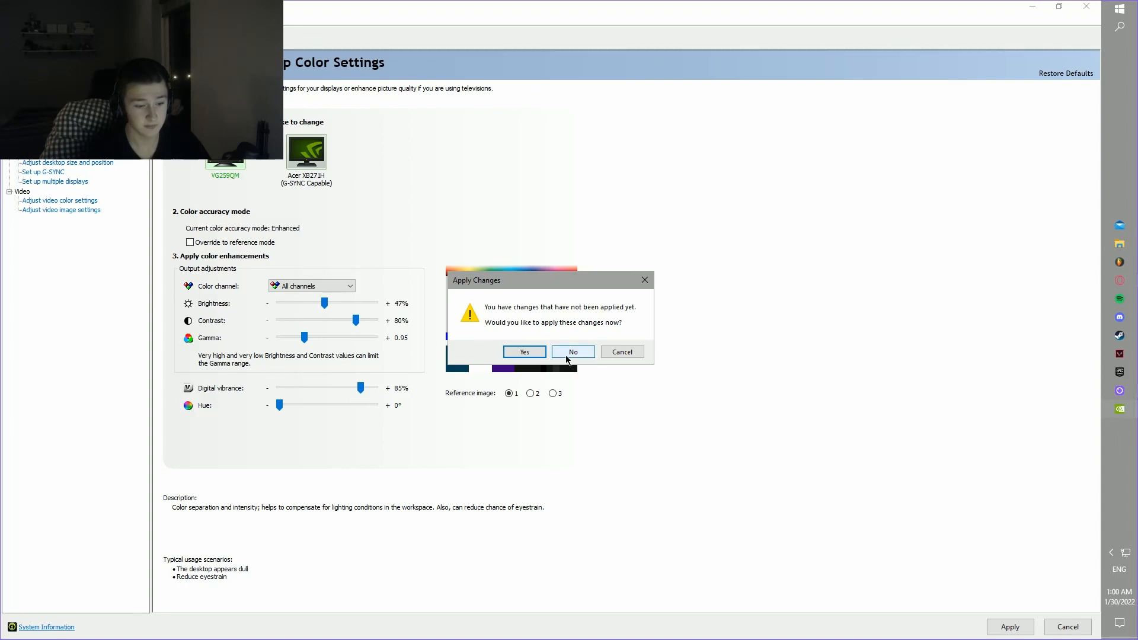
{"action": "left_click", "coordinate": [525, 352]}
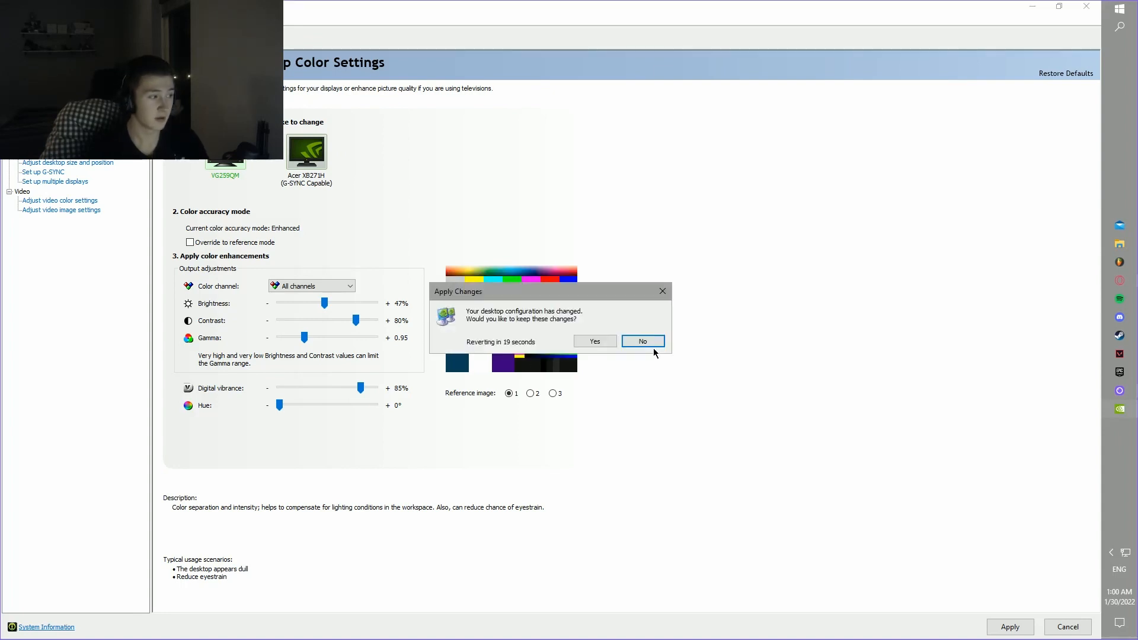
{"action": "left_click", "coordinate": [605, 344]}
{"action": "key", "text": "alt+F4"}
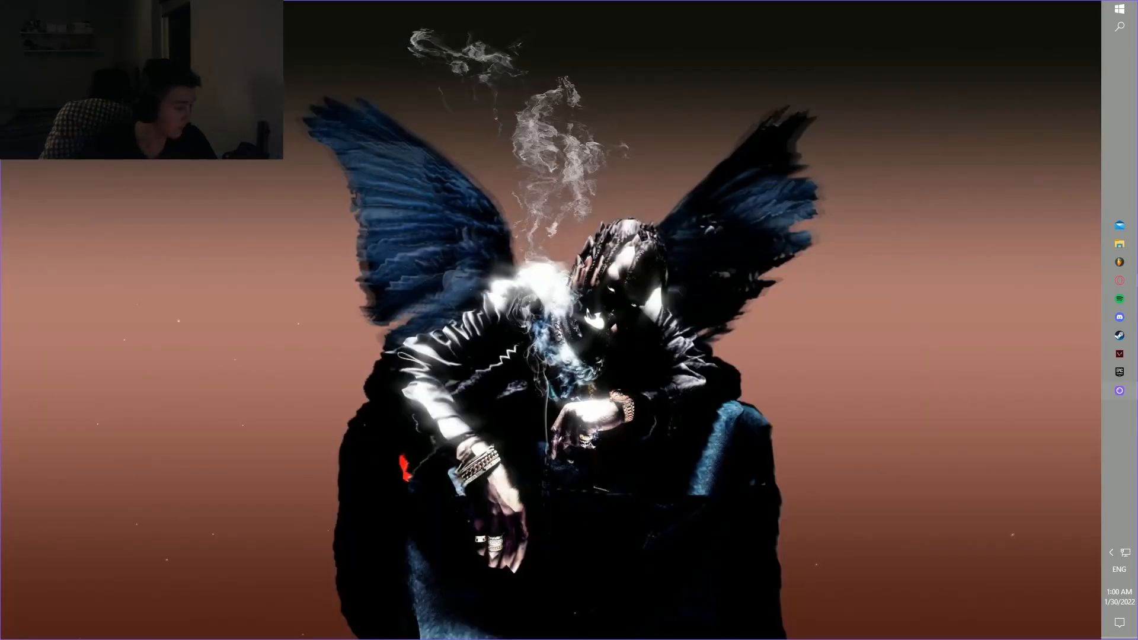